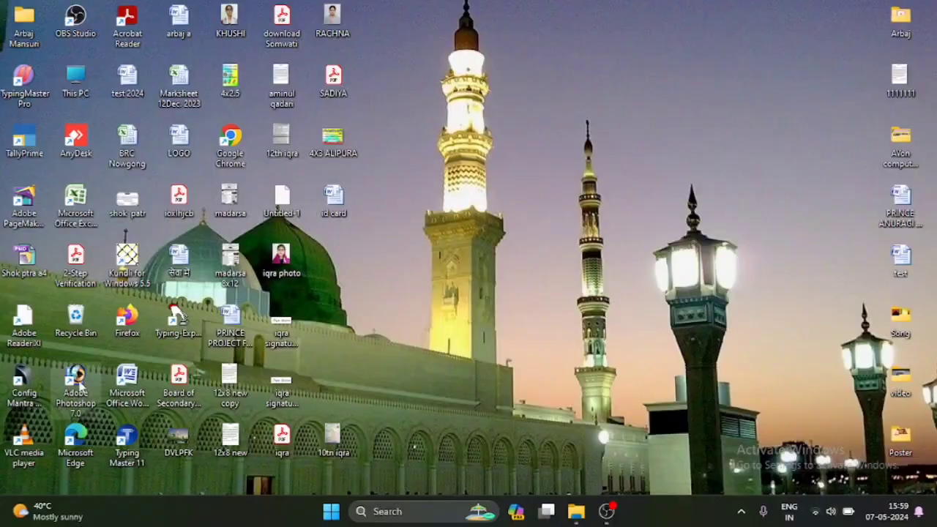
Launch Adobe Photoshop 7.0 from its desktop shortcut.
{"action": "double_click", "coordinate": [76, 377]}
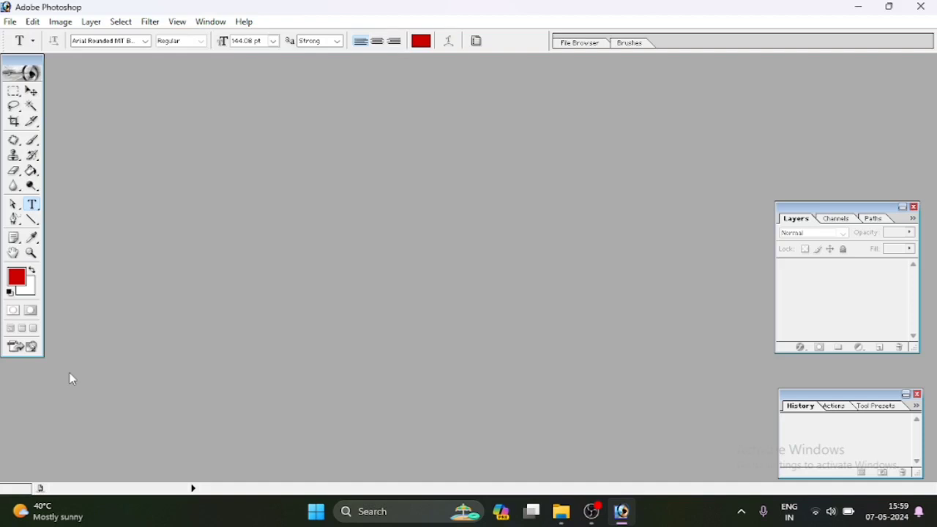
Create a blank 48 × 36 inch, 300 pixels/inch document and maximize its window.
{"action": "key", "text": "ctrl+n"}
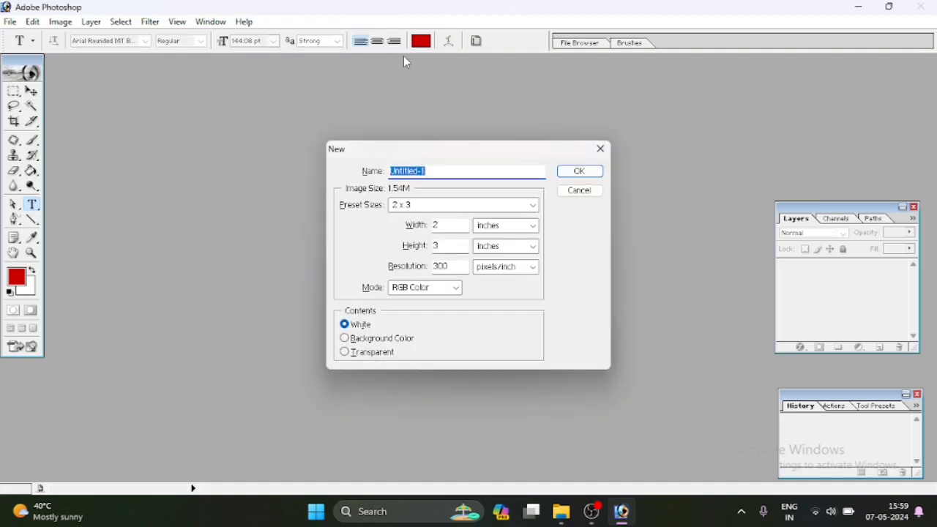
{"action": "left_click", "coordinate": [532, 225]}
{"action": "left_click", "coordinate": [505, 246]}
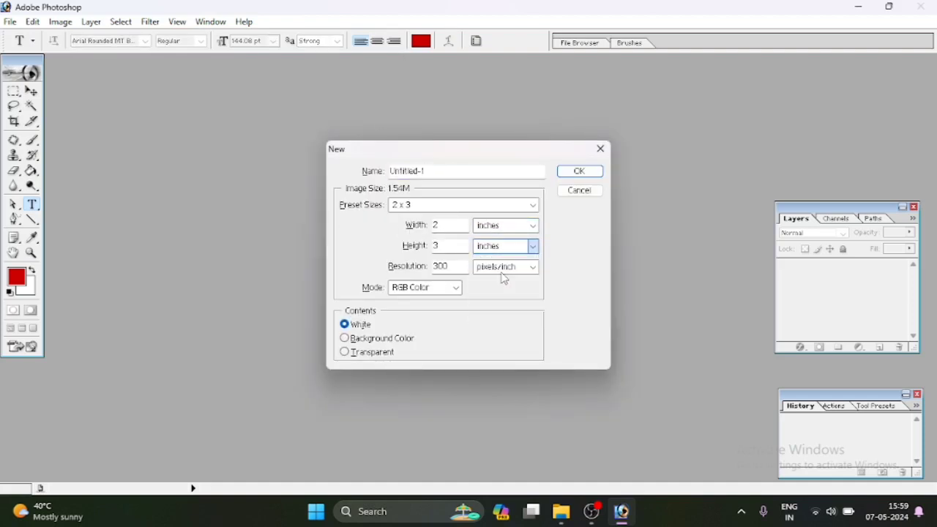
{"action": "left_click", "coordinate": [423, 210]}
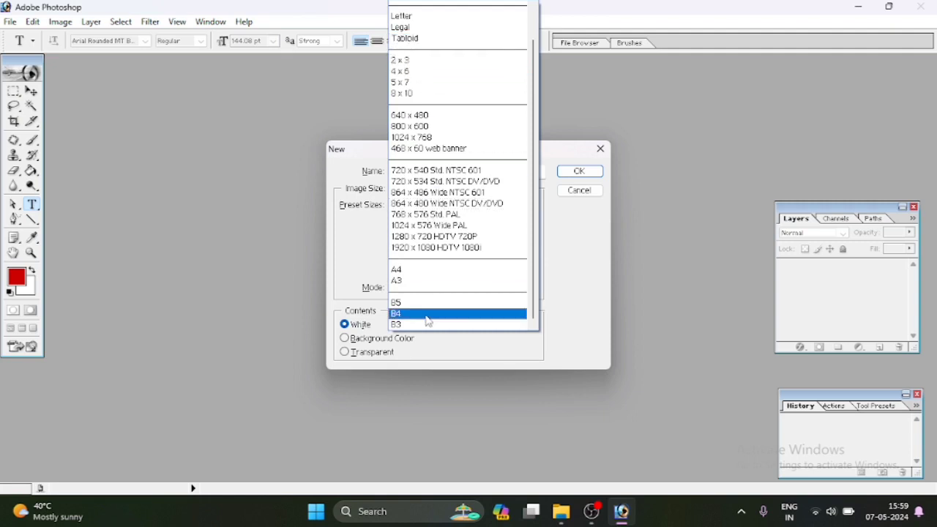
{"action": "left_click", "coordinate": [401, 92]}
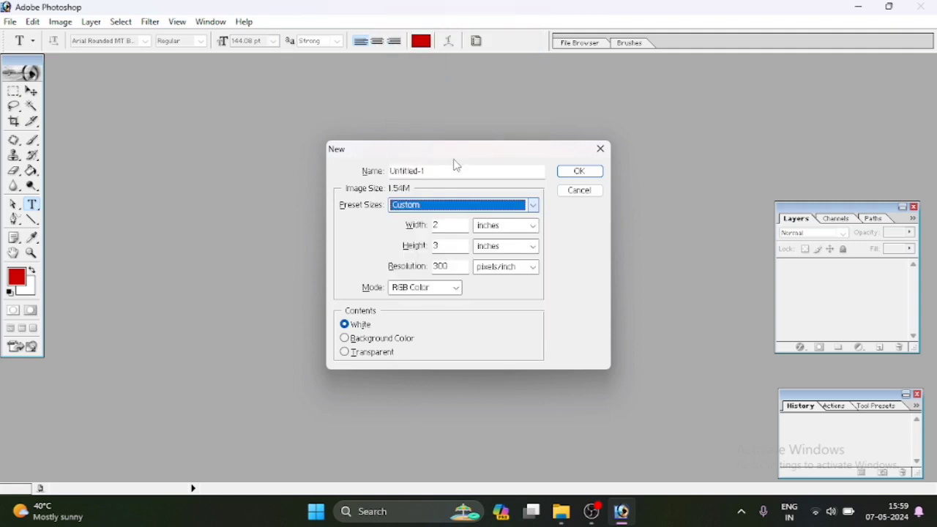
{"action": "left_click", "coordinate": [466, 225]}
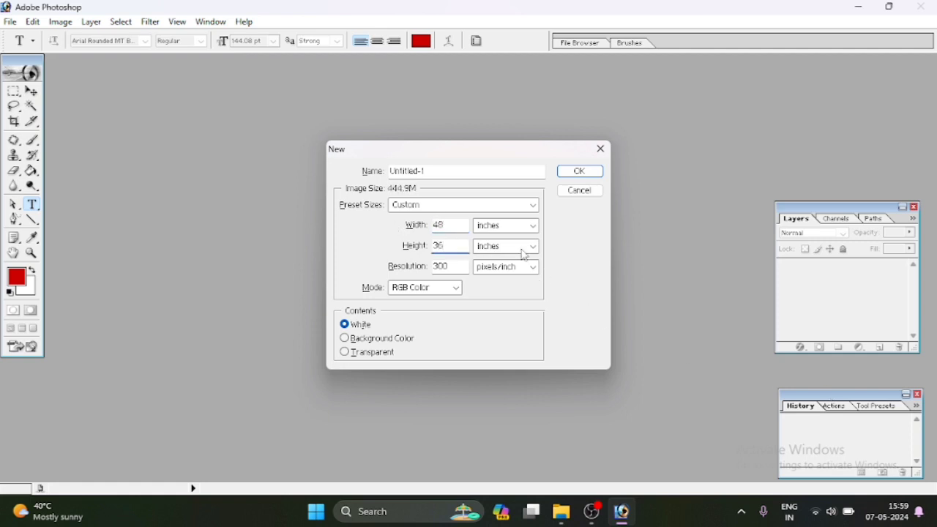
{"action": "left_click", "coordinate": [580, 171]}
{"action": "left_click", "coordinate": [517, 68]}
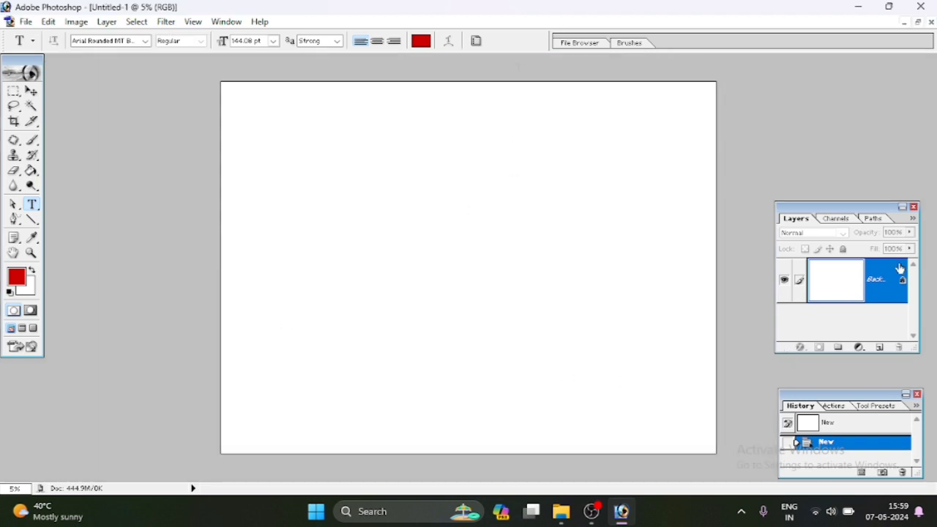
Convert the background to Layer 0 and give it a 27 px black inside stroke.
{"action": "double_click", "coordinate": [905, 288]}
{"action": "key", "text": "Return"}
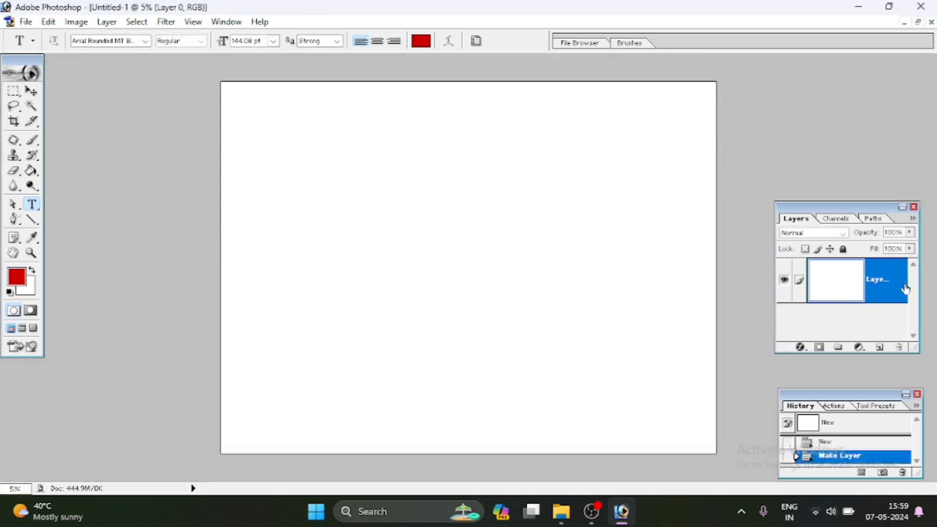
{"action": "left_click", "coordinate": [800, 347]}
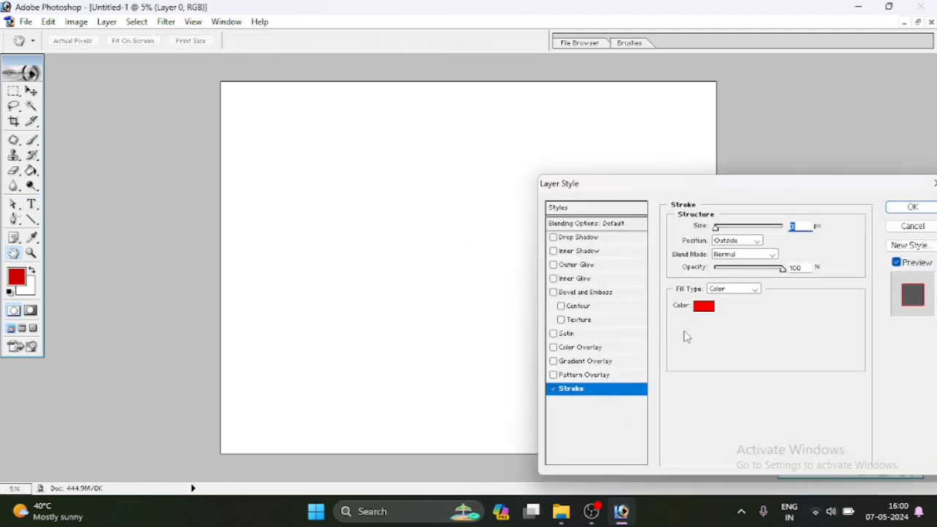
{"action": "left_click", "coordinate": [741, 242]}
{"action": "left_click_drag", "start_coordinate": [716, 227], "coordinate": [726, 229]}
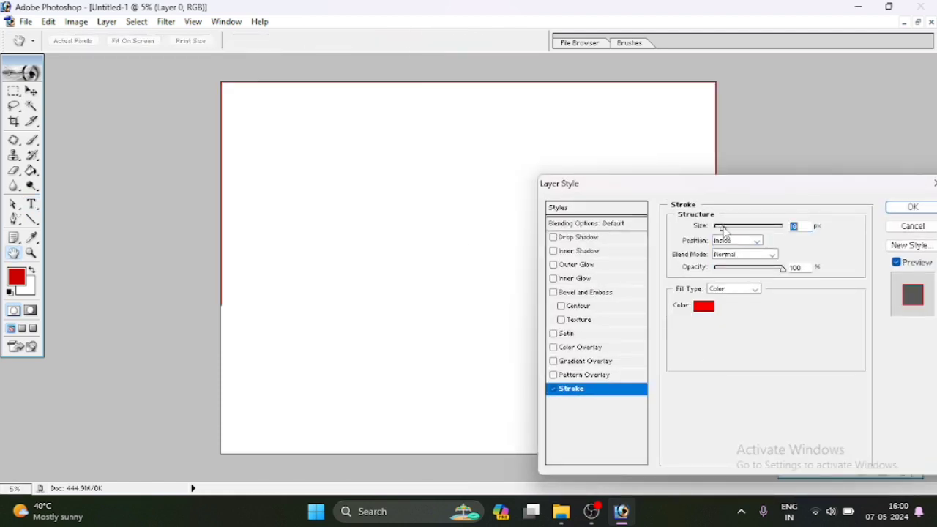
{"action": "left_click", "coordinate": [703, 305]}
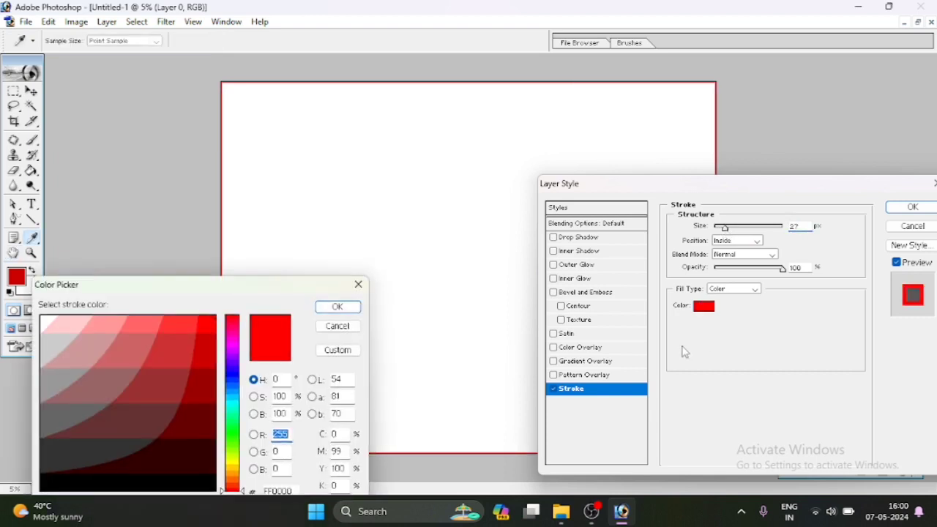
{"action": "left_click", "coordinate": [51, 458]}
{"action": "left_click", "coordinate": [337, 307]}
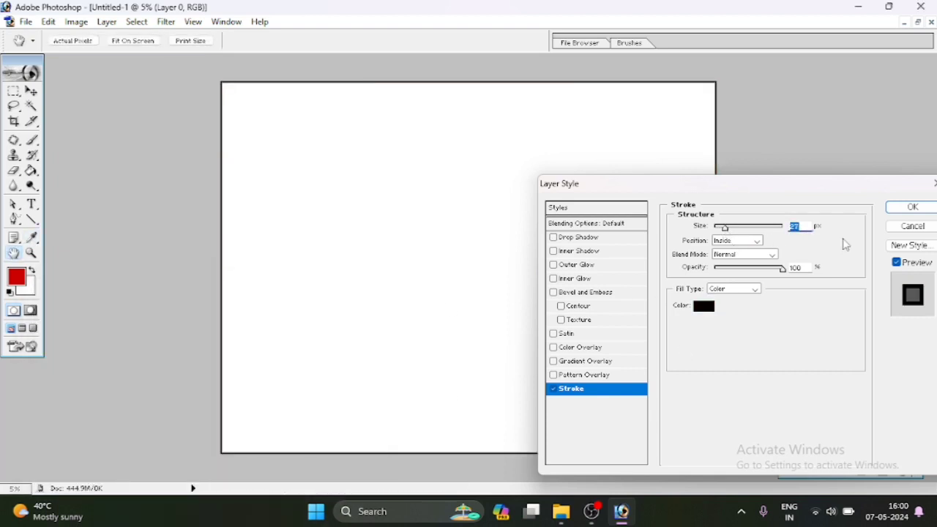
{"action": "left_click", "coordinate": [912, 207]}
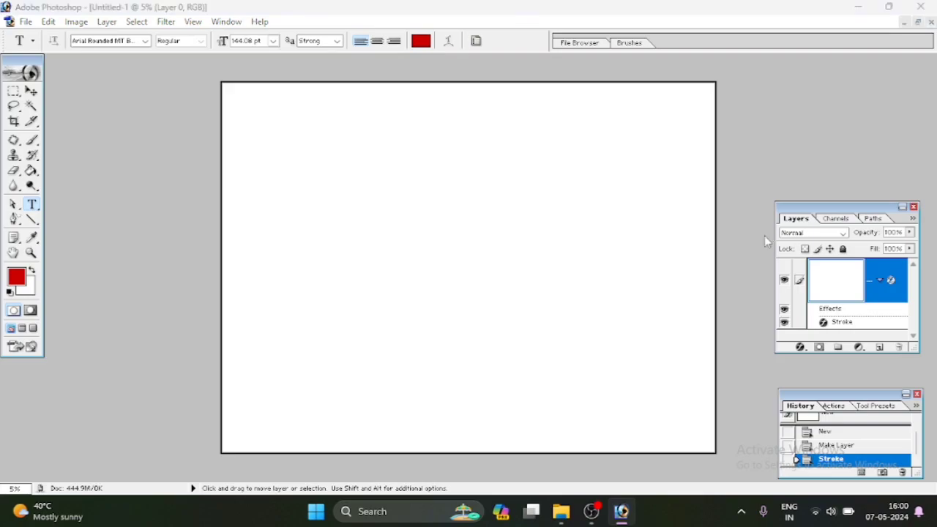
{"action": "key", "text": "ctrl+o"}
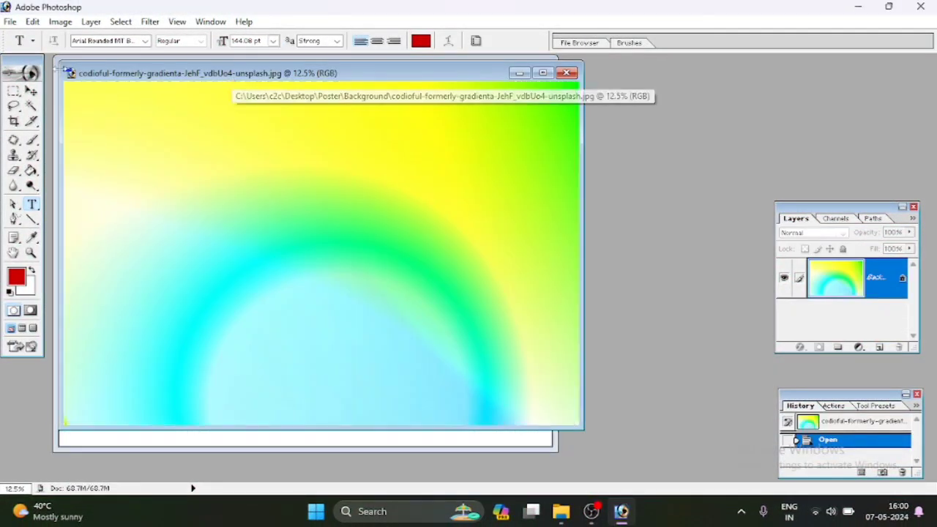
Copy the gradient image into Untitled-1 as Layer 1 and stretch it over the whole canvas.
{"action": "left_click_drag", "start_coordinate": [98, 74], "coordinate": [378, 96]}
{"action": "left_click", "coordinate": [31, 90]}
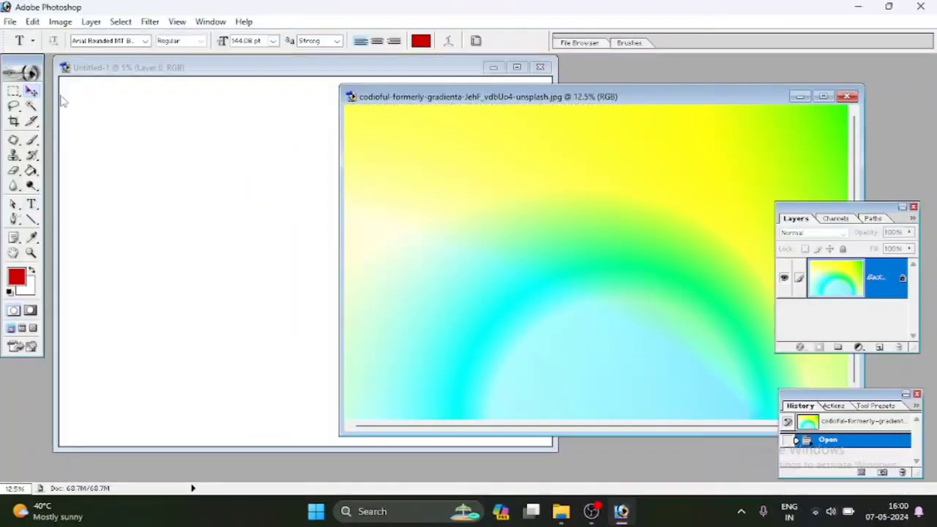
{"action": "left_click_drag", "start_coordinate": [454, 256], "coordinate": [188, 271]}
{"action": "left_click", "coordinate": [517, 67]}
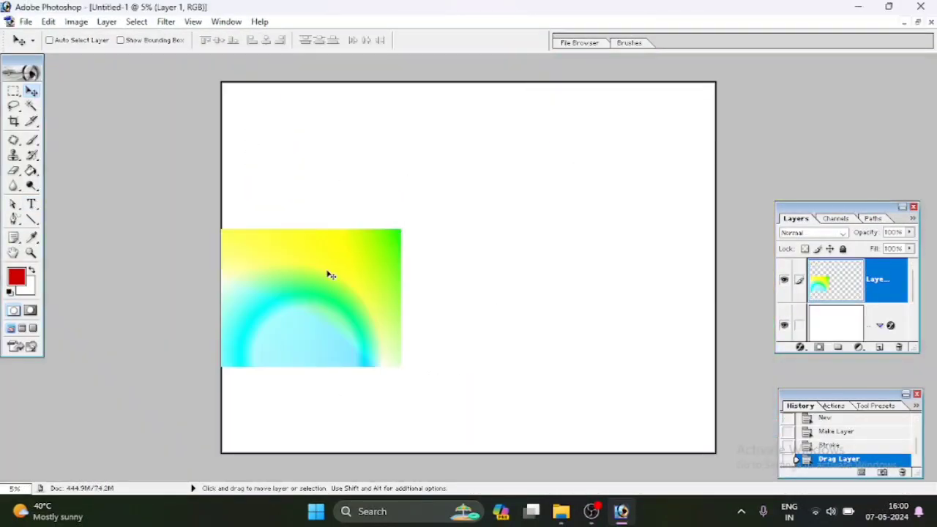
{"action": "left_click_drag", "start_coordinate": [329, 273], "coordinate": [345, 124]}
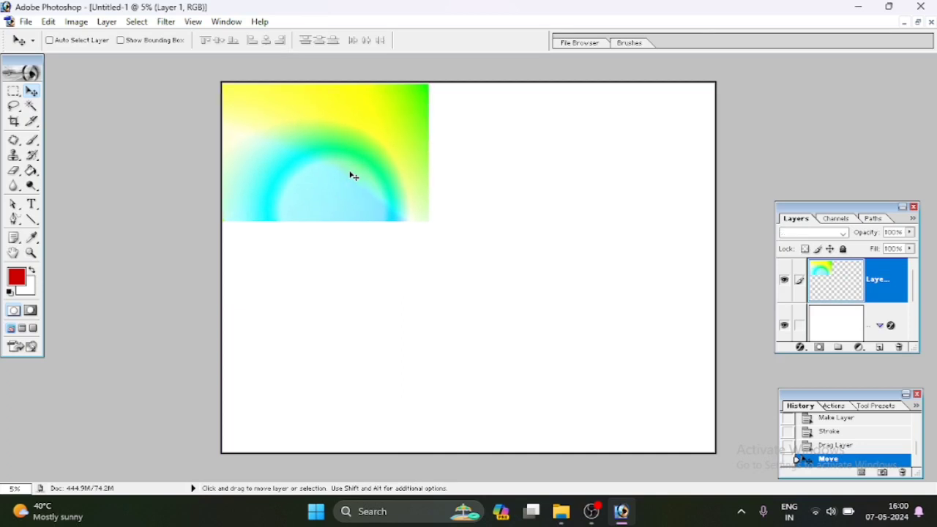
{"action": "key", "text": "ctrl+t"}
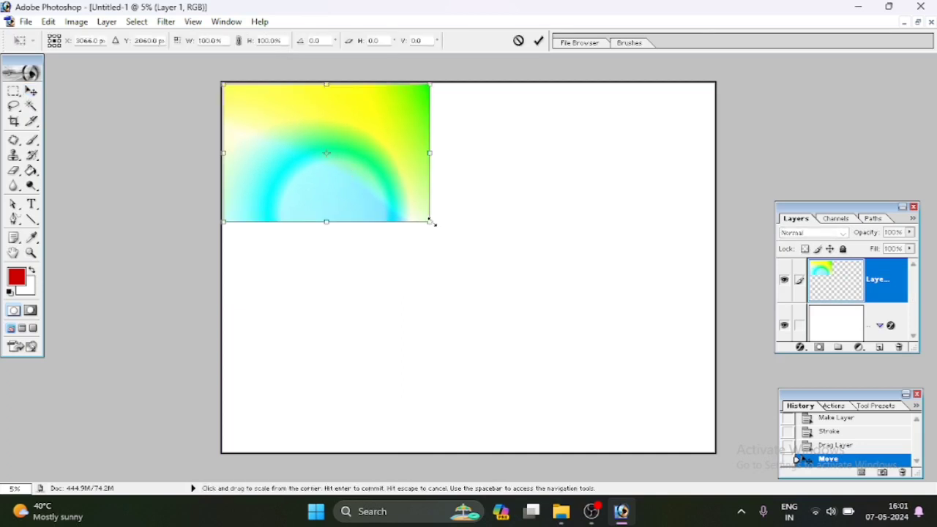
{"action": "mouse_move", "coordinate": [432, 222]}
{"action": "left_mouse_down"}
{"action": "mouse_move", "coordinate": [686, 445]}
{"action": "mouse_move", "coordinate": [710, 459]}
{"action": "mouse_move", "coordinate": [713, 449]}
{"action": "left_mouse_up"}
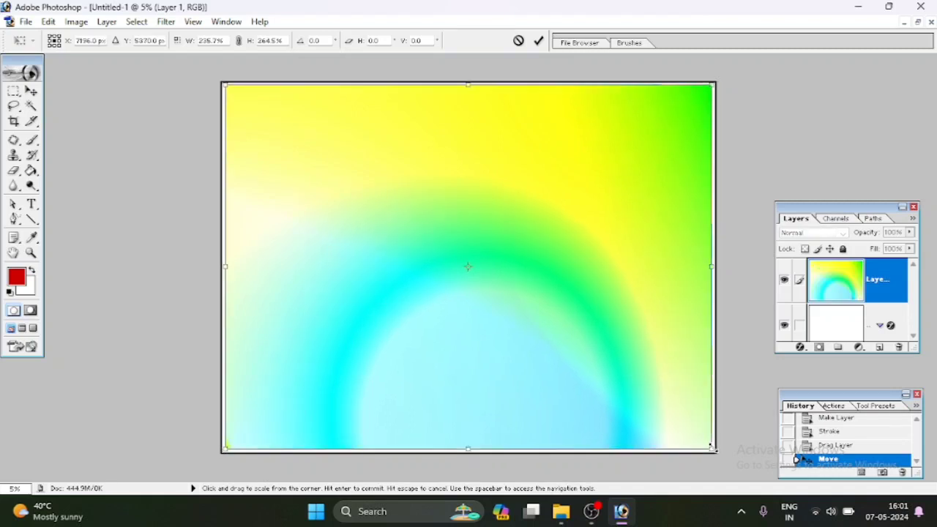
{"action": "left_click", "coordinate": [538, 40]}
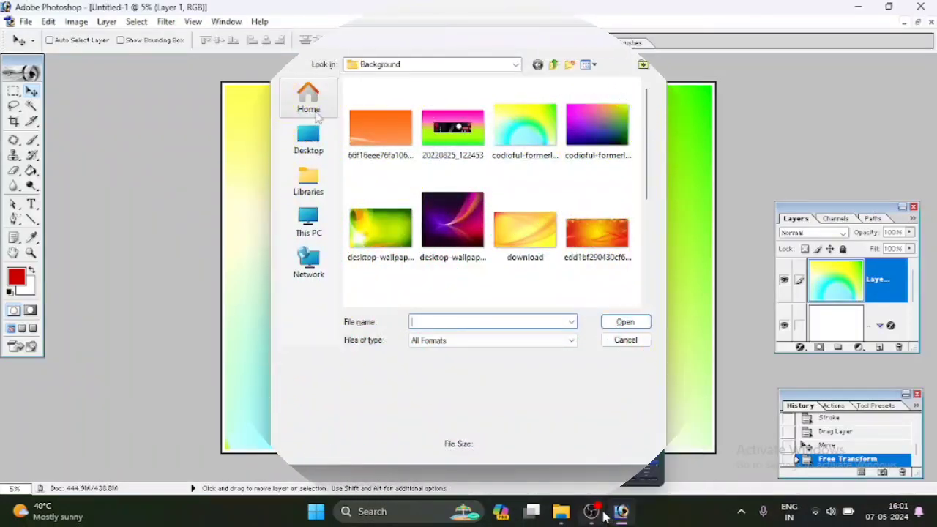
Open the logo image from the Desktop > Poster folder.
{"action": "left_click", "coordinate": [308, 139]}
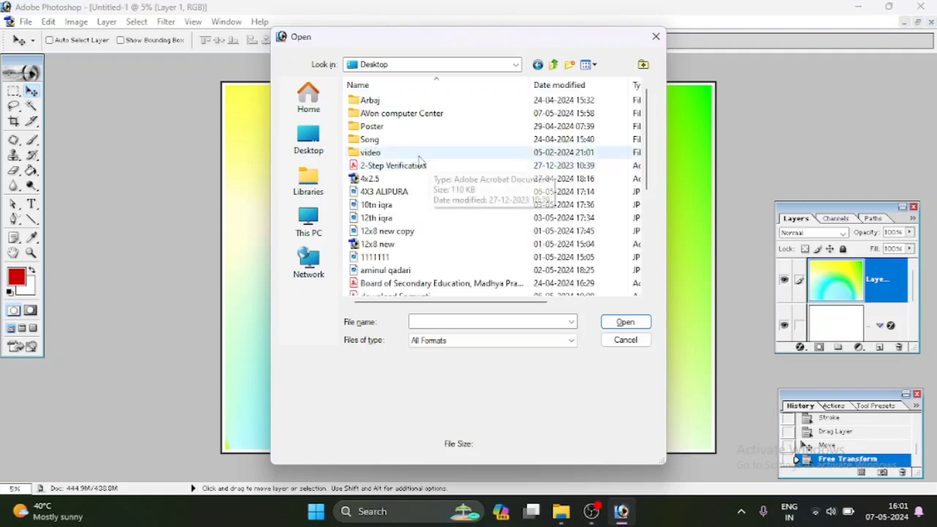
{"action": "left_click", "coordinate": [393, 126]}
{"action": "double_click", "coordinate": [490, 127]}
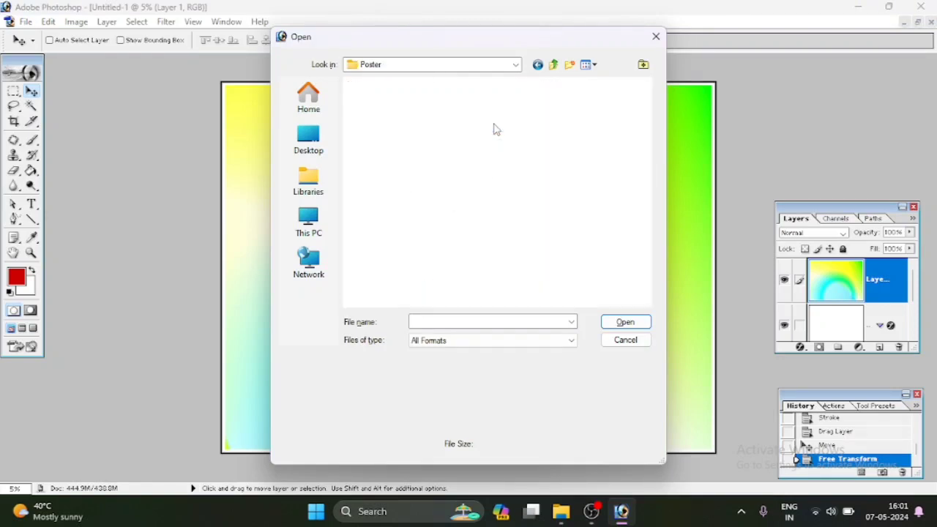
{"action": "scroll", "coordinate": [476, 183], "scroll_direction": "down", "scroll_amount": 3}
{"action": "left_click", "coordinate": [452, 162]}
{"action": "left_click", "coordinate": [625, 322]}
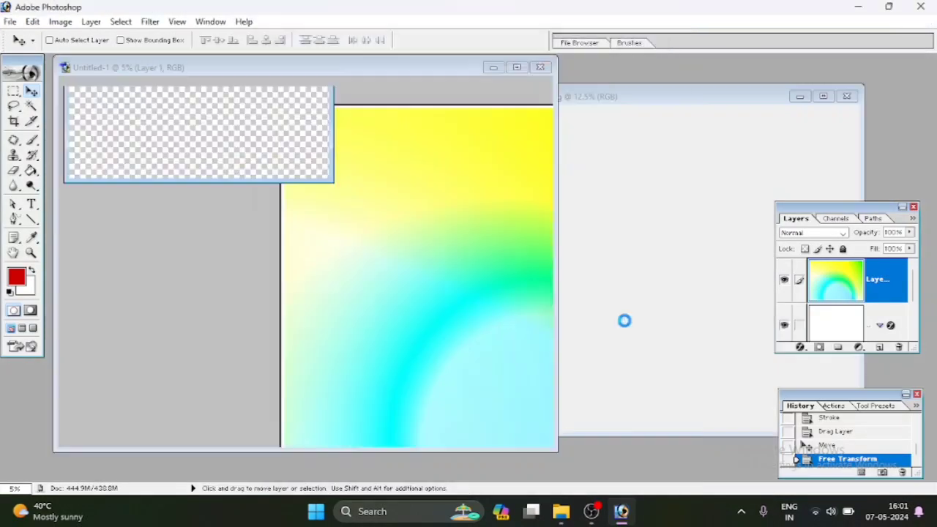
Copy the logo into the poster as Layer 2 near the top, close its window, and enlarge it about fivefold.
{"action": "left_click_drag", "start_coordinate": [159, 136], "coordinate": [380, 173]}
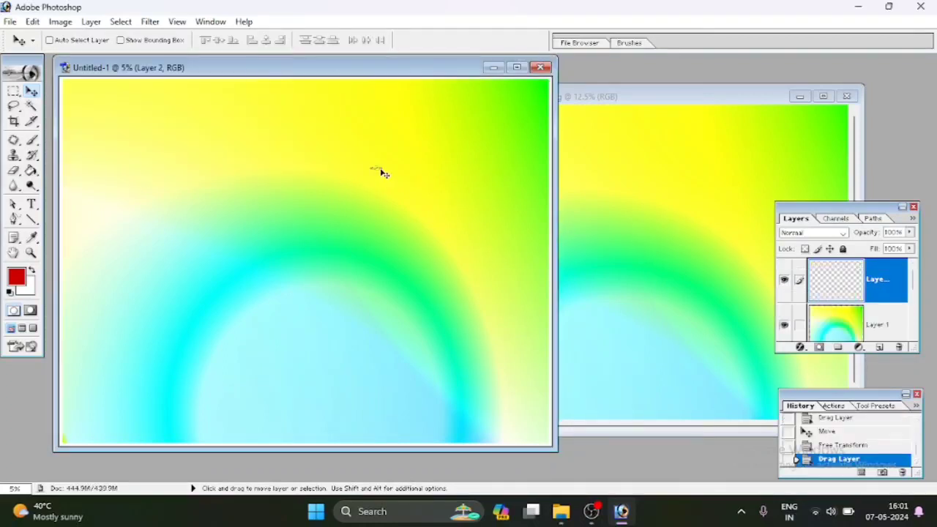
{"action": "left_click_drag", "start_coordinate": [308, 141], "coordinate": [291, 100]}
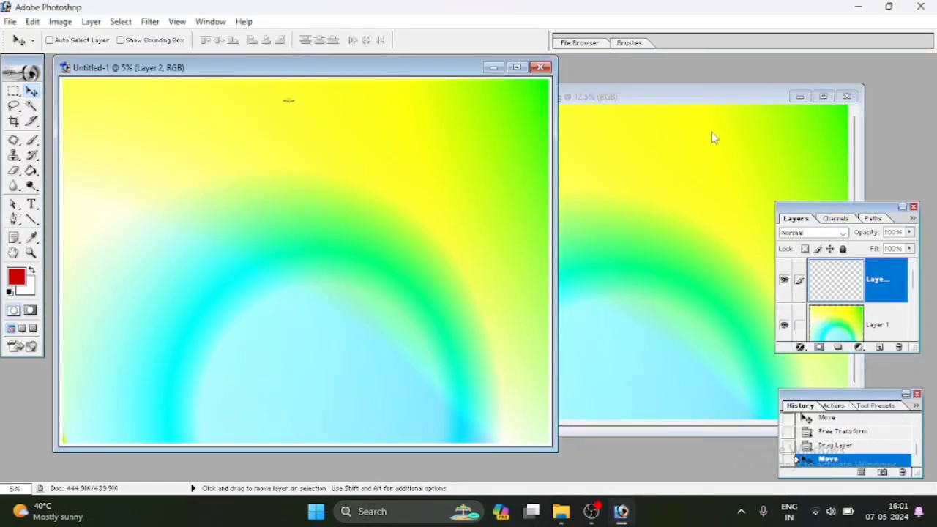
{"action": "left_click", "coordinate": [834, 97]}
{"action": "left_click", "coordinate": [527, 67]}
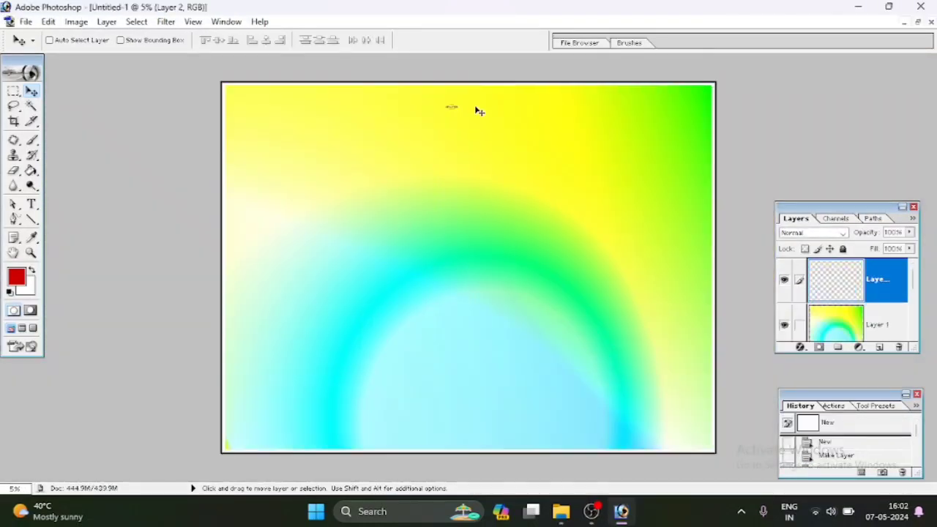
{"action": "key", "text": "ctrl+t"}
{"action": "mouse_move", "coordinate": [460, 111]}
{"action": "left_mouse_down"}
{"action": "mouse_move", "coordinate": [515, 130]}
{"action": "mouse_move", "coordinate": [468, 108]}
{"action": "left_mouse_up"}
Commit the logo scaling and add a red 'Open' text label high on the poster.
{"action": "left_click", "coordinate": [537, 42]}
{"action": "left_click", "coordinate": [264, 184]}
{"action": "type", "text": "Open"}
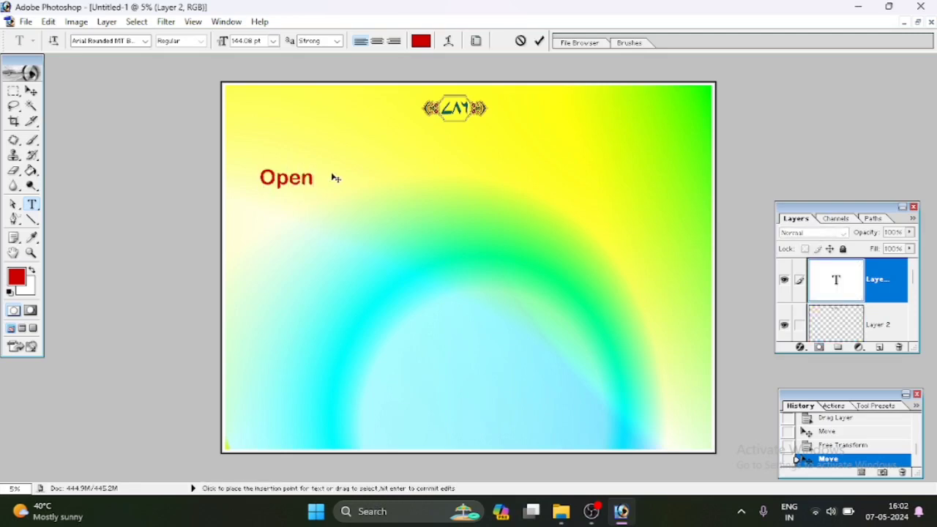
{"action": "left_click", "coordinate": [539, 41]}
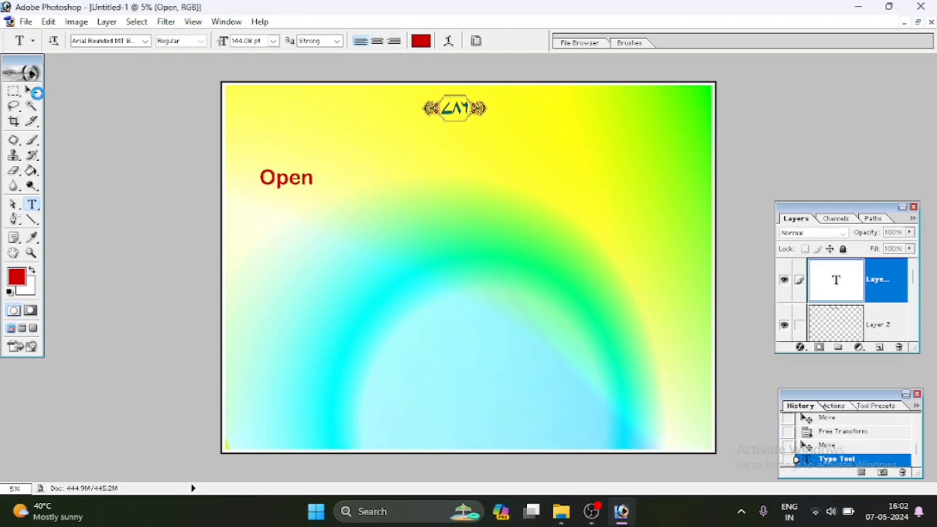
{"action": "left_click", "coordinate": [33, 92]}
{"action": "mouse_move", "coordinate": [306, 182]}
{"action": "left_mouse_down"}
{"action": "mouse_move", "coordinate": [306, 115]}
{"action": "mouse_move", "coordinate": [260, 110]}
{"action": "left_mouse_up"}
Set 'Open' in Baskerville Old Face and duplicate it to the top right of the emblem.
{"action": "left_click", "coordinate": [32, 207]}
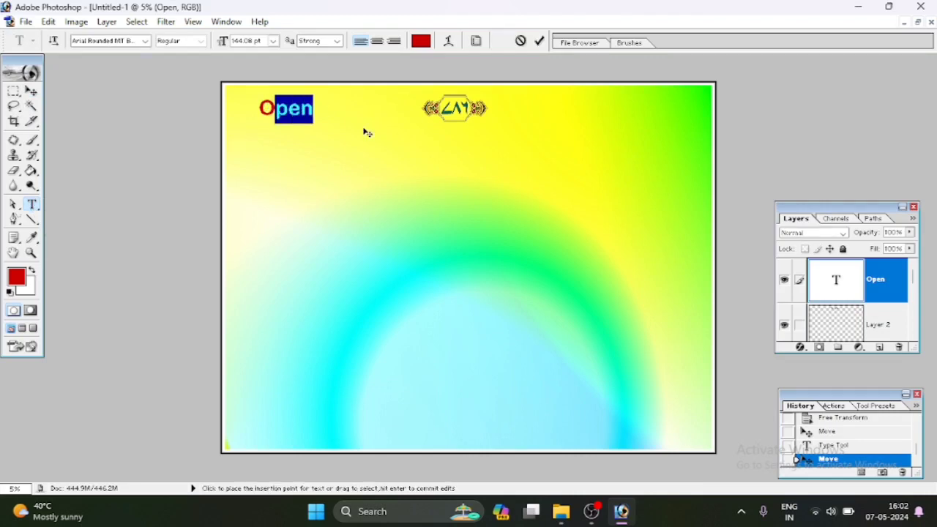
{"action": "left_click", "coordinate": [144, 41]}
{"action": "left_click", "coordinate": [141, 68]}
{"action": "left_click", "coordinate": [539, 41]}
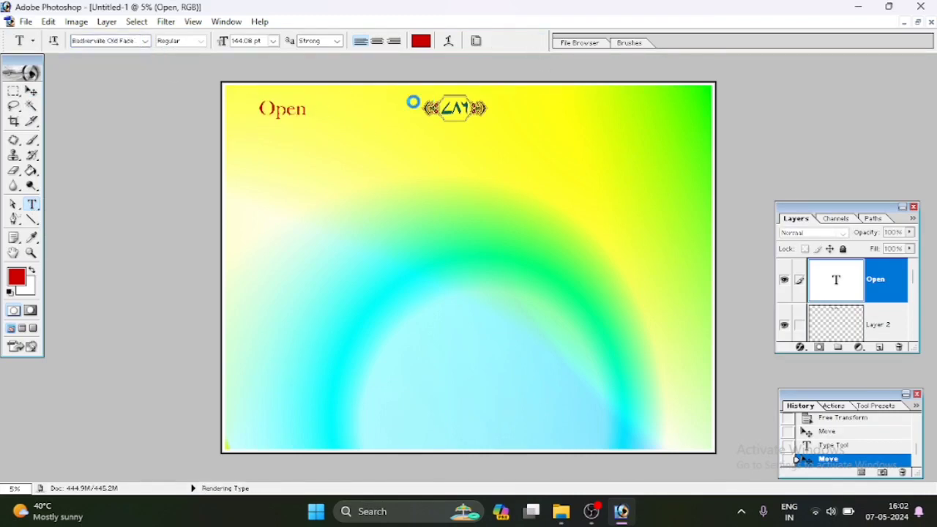
{"action": "left_click", "coordinate": [31, 91]}
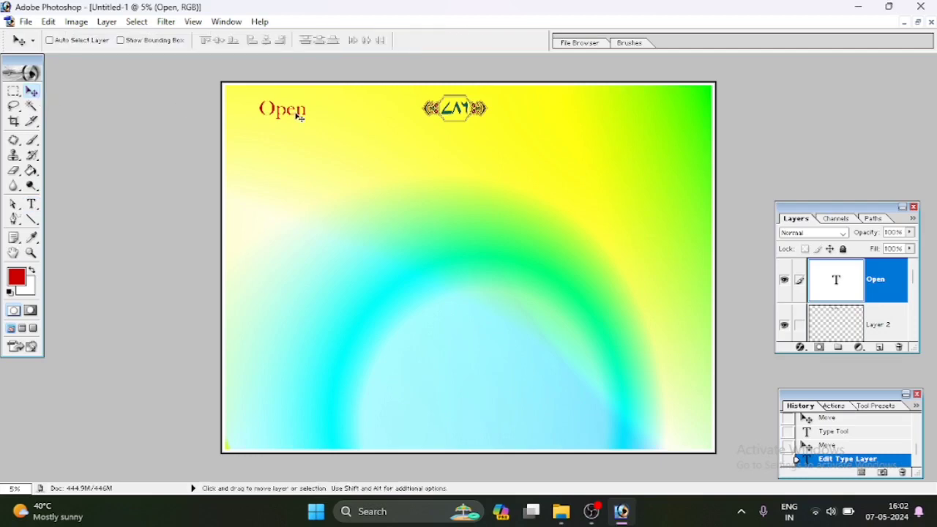
{"action": "left_click_drag", "start_coordinate": [299, 117], "coordinate": [649, 115]}
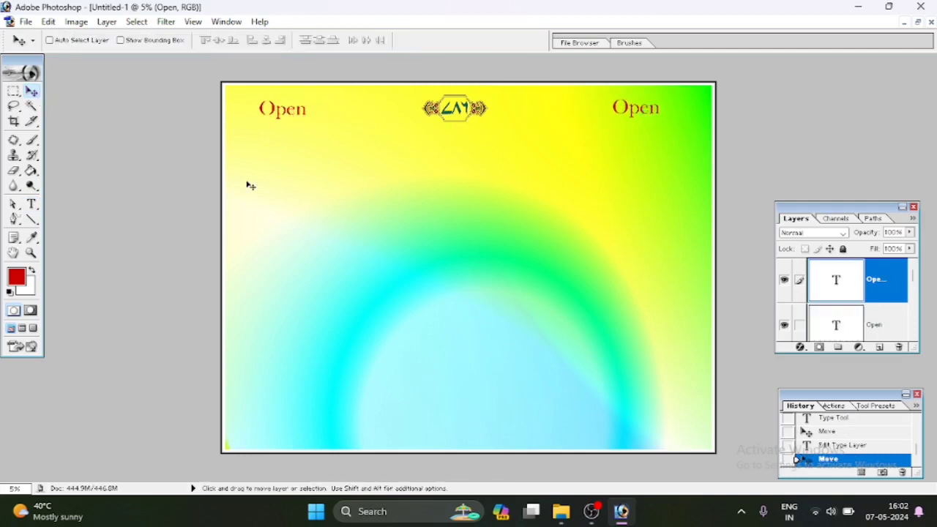
{"action": "left_click", "coordinate": [32, 205]}
{"action": "left_click", "coordinate": [297, 207]}
{"action": "type", "text": "AVON COMPUTER CENTER ALIPURA"}
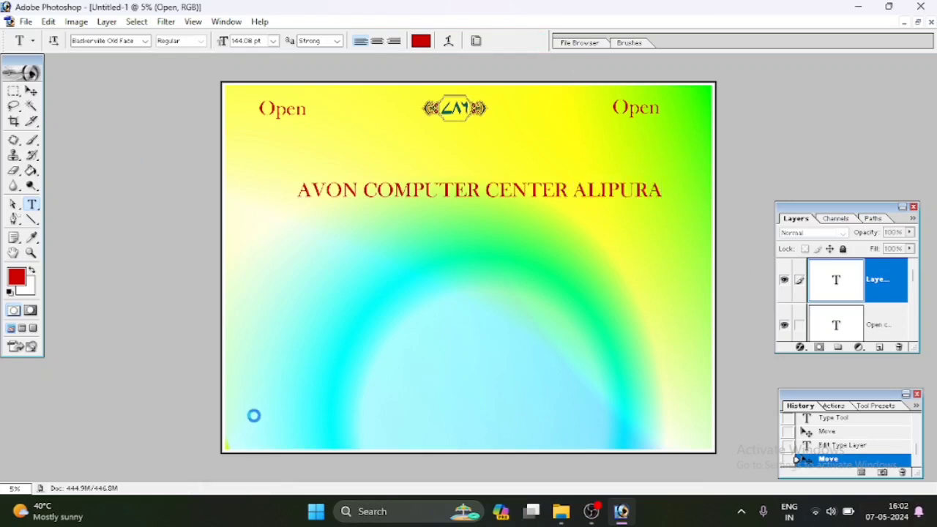
Commit the title text, enlarge it, and move it up on the poster.
{"action": "key", "text": "ctrl+Return"}
{"action": "key", "text": "ctrl+t"}
{"action": "left_click_drag", "start_coordinate": [296, 202], "coordinate": [244, 211]}
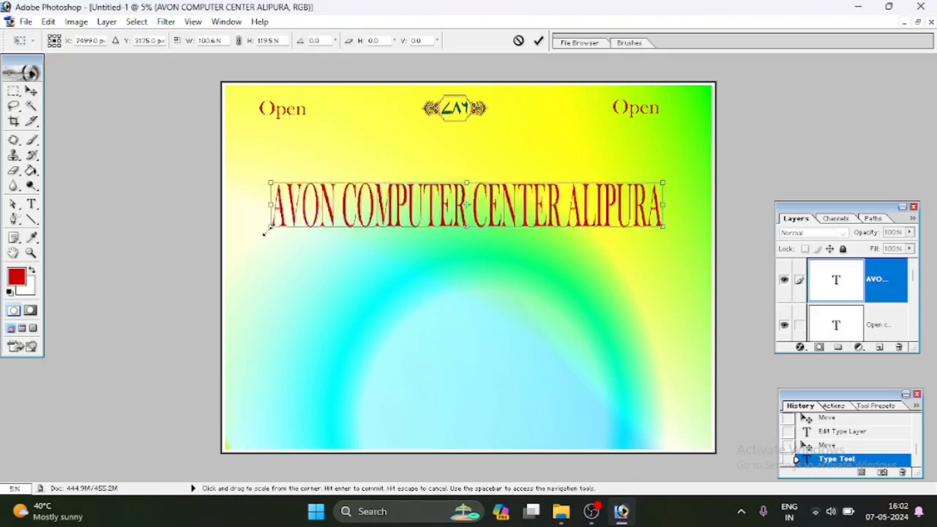
{"action": "left_click_drag", "start_coordinate": [664, 210], "coordinate": [688, 223]}
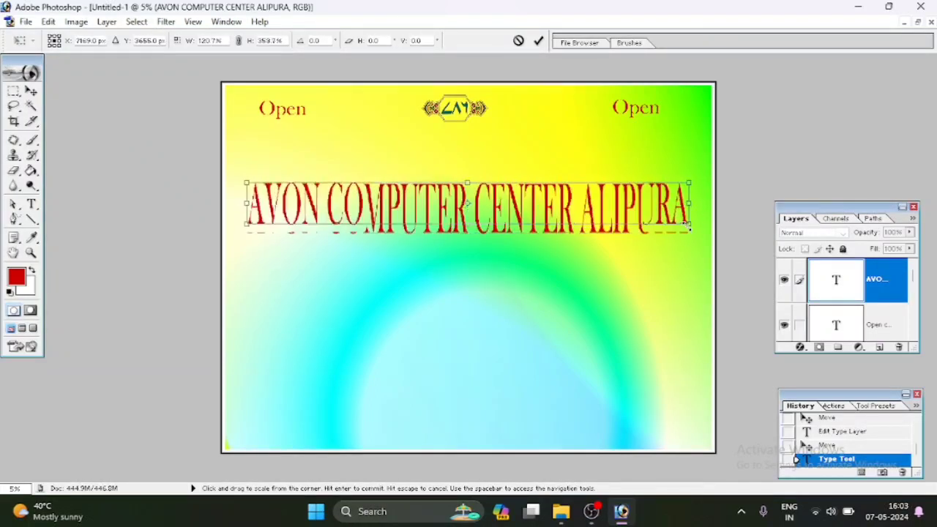
{"action": "left_click", "coordinate": [539, 40]}
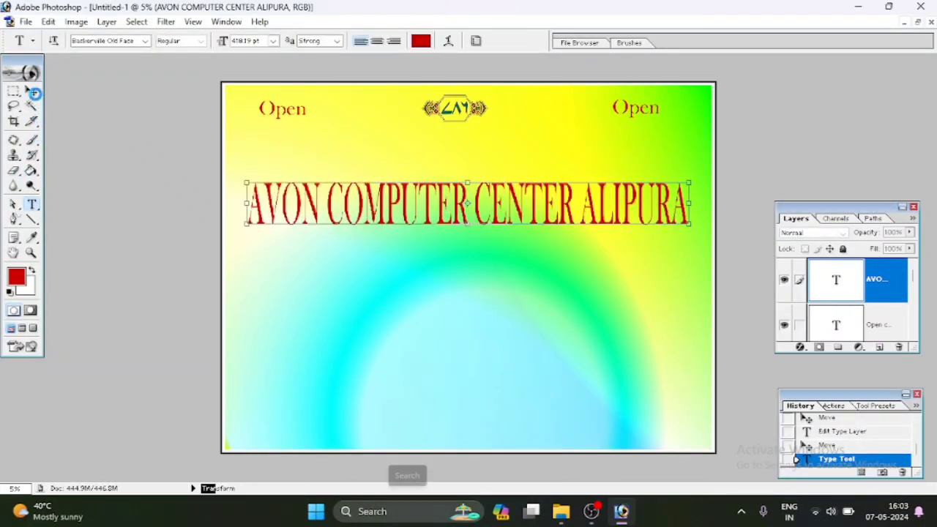
{"action": "left_click_drag", "start_coordinate": [311, 245], "coordinate": [311, 209], "text": "ctrl"}
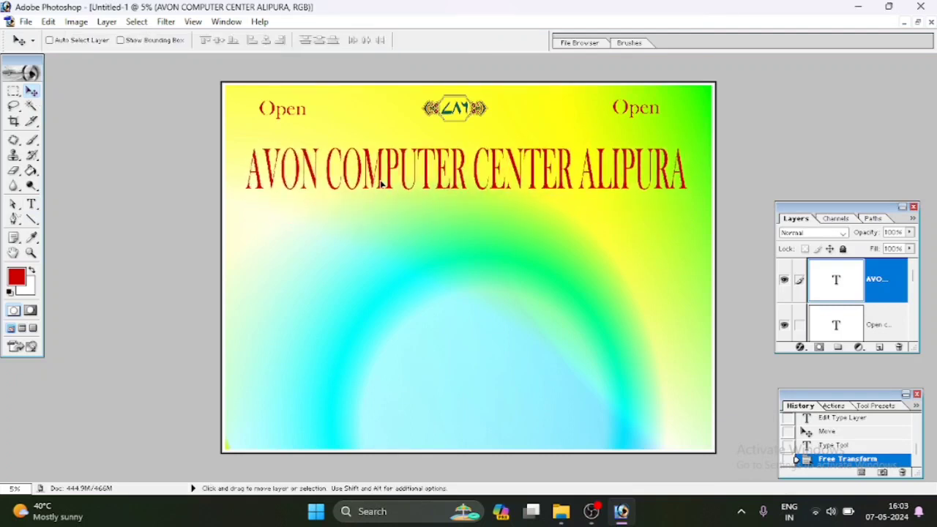
Change the title font to Berlin Sans FB and widen it to about 112% beneath the logo.
{"action": "right_click", "coordinate": [38, 205]}
{"action": "left_click", "coordinate": [88, 204]}
{"action": "left_click_drag", "start_coordinate": [243, 180], "coordinate": [655, 199]}
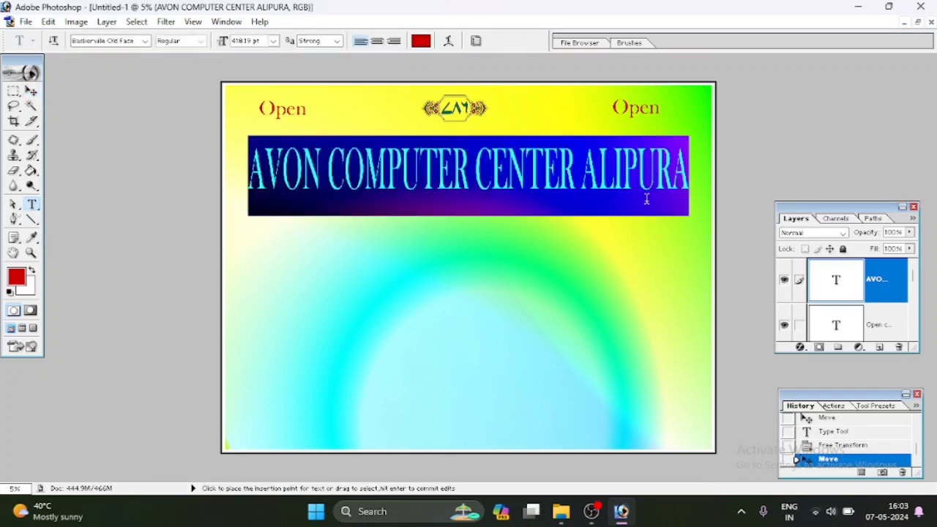
{"action": "left_click", "coordinate": [145, 40]}
{"action": "left_click", "coordinate": [144, 85]}
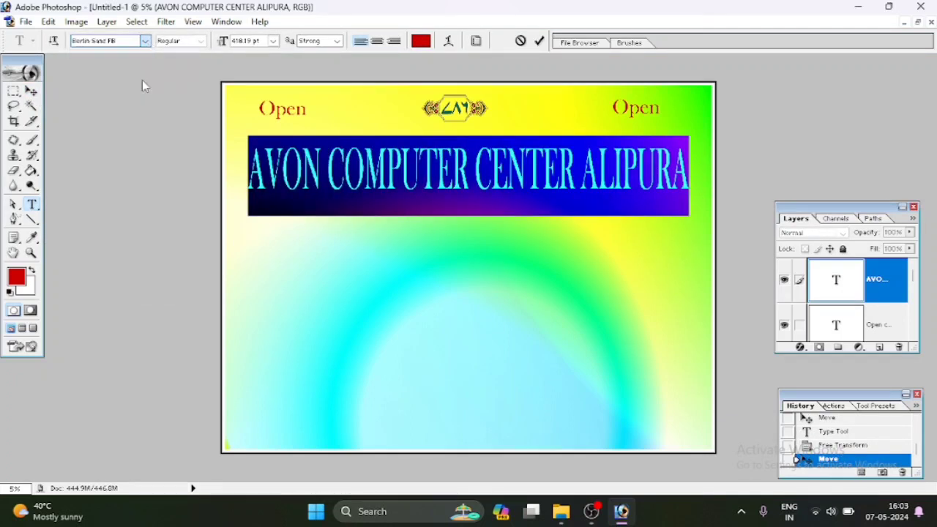
{"action": "left_click", "coordinate": [539, 41]}
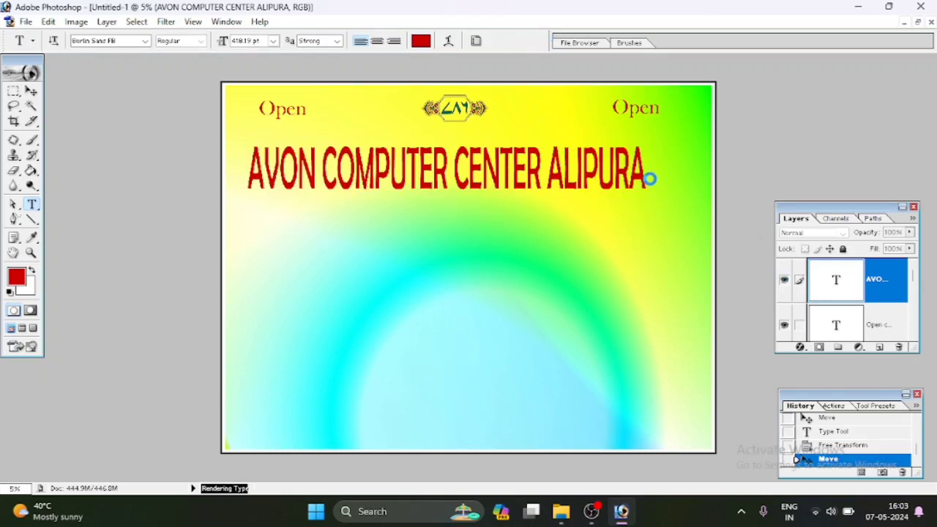
{"action": "key", "text": "ctrl+t"}
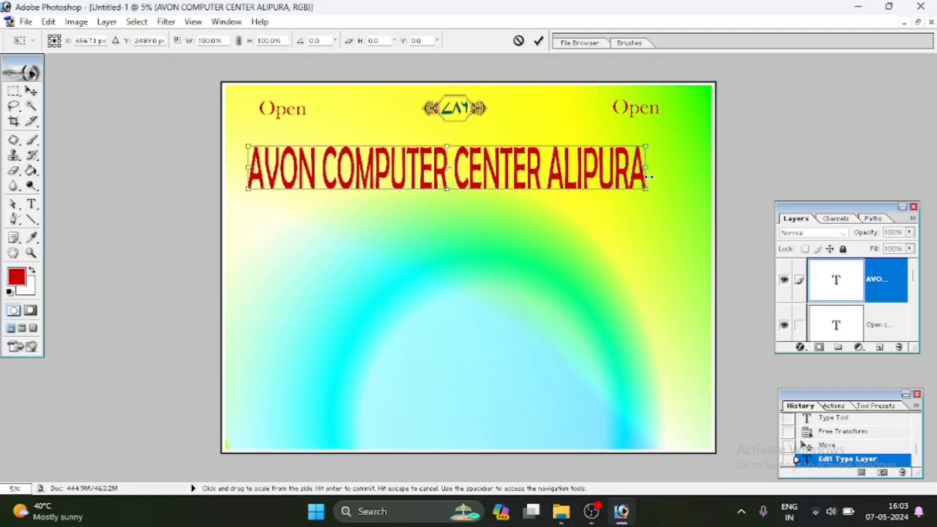
{"action": "left_click_drag", "start_coordinate": [648, 176], "coordinate": [697, 176]}
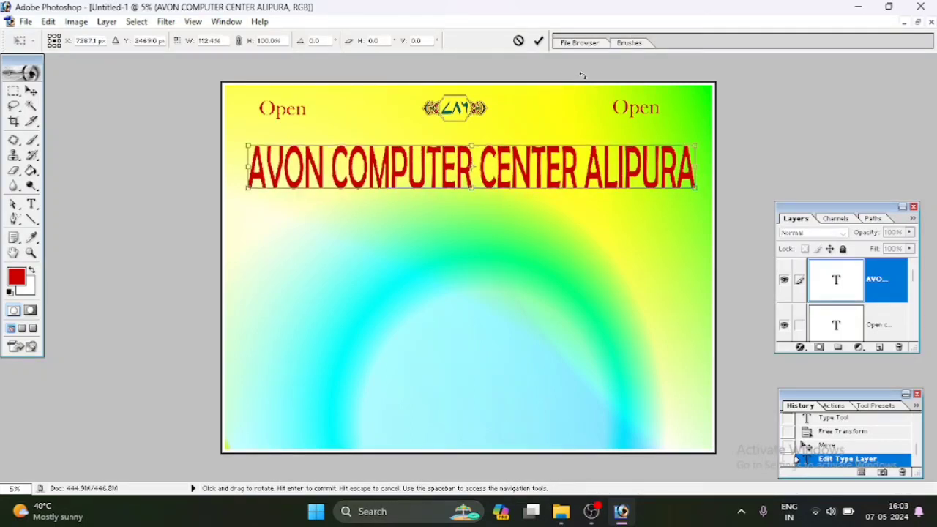
{"action": "left_click_drag", "start_coordinate": [512, 168], "coordinate": [512, 158]}
{"action": "key", "text": "Return"}
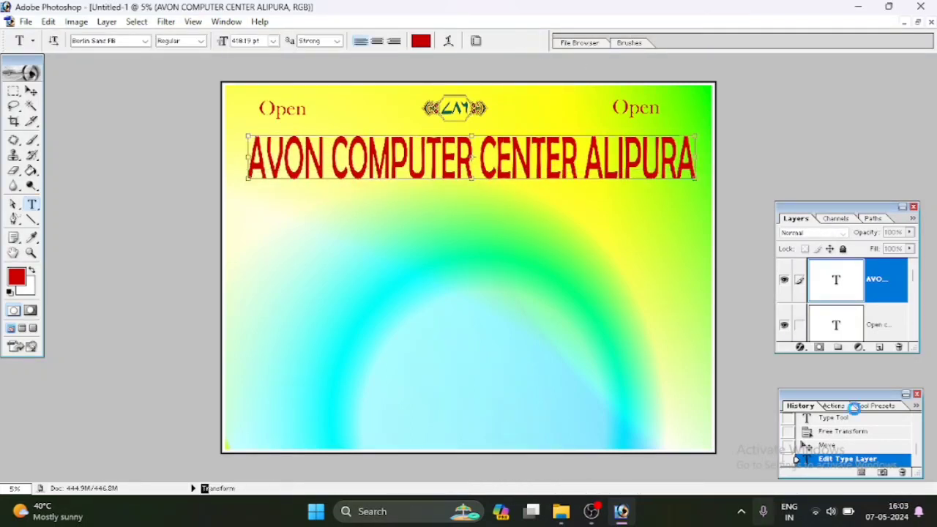
Give the title a thicker white Stroke layer style.
{"action": "left_click", "coordinate": [799, 347]}
{"action": "left_click", "coordinate": [437, 327]}
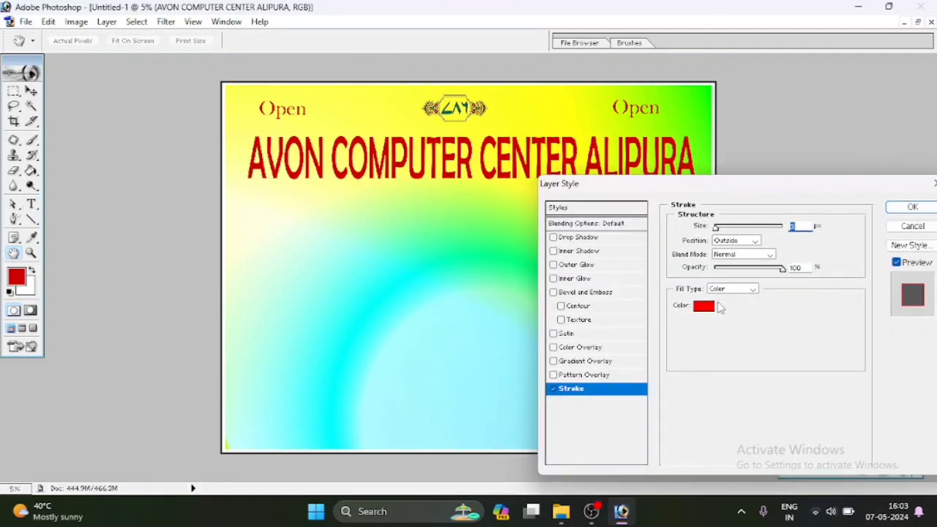
{"action": "left_click", "coordinate": [703, 306]}
{"action": "left_click", "coordinate": [40, 331]}
{"action": "left_click", "coordinate": [337, 308]}
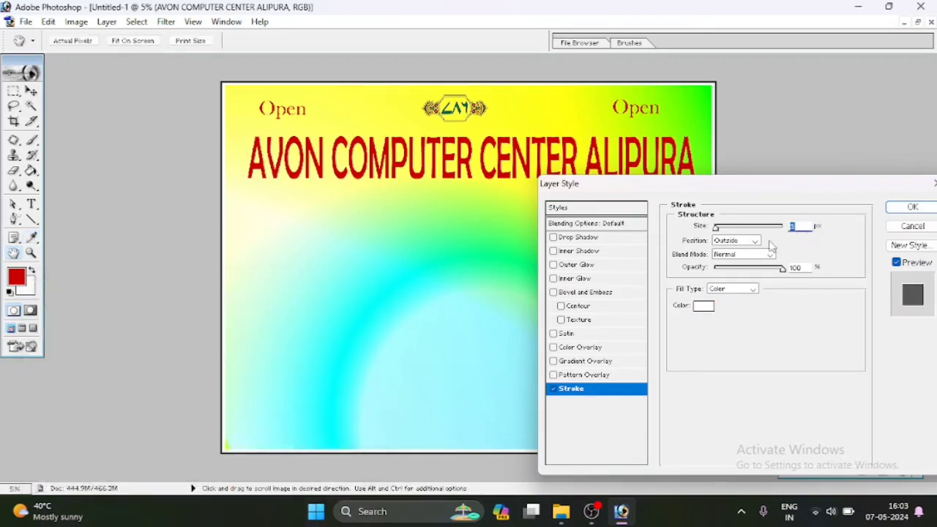
{"action": "left_click_drag", "start_coordinate": [721, 229], "coordinate": [727, 231]}
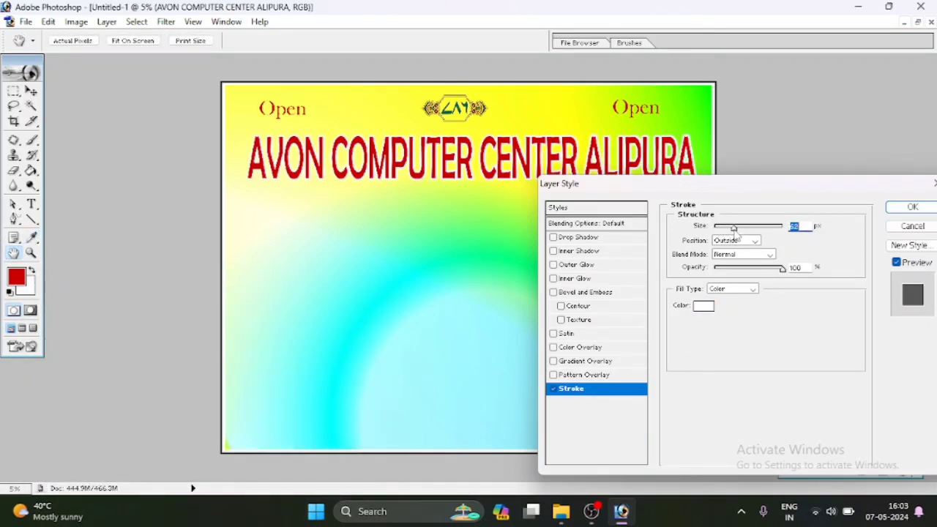
{"action": "left_click", "coordinate": [913, 207]}
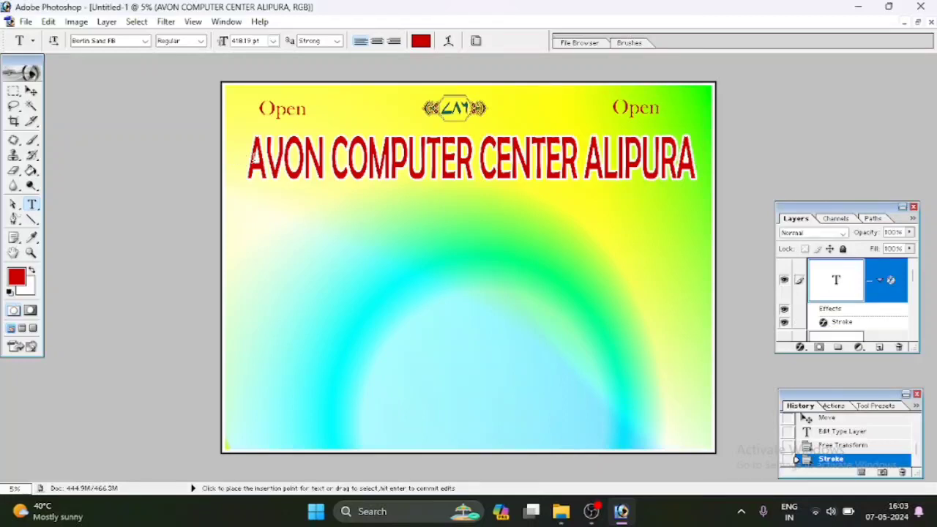
Set the title text colour to pure red FF0000.
{"action": "left_click", "coordinate": [16, 276]}
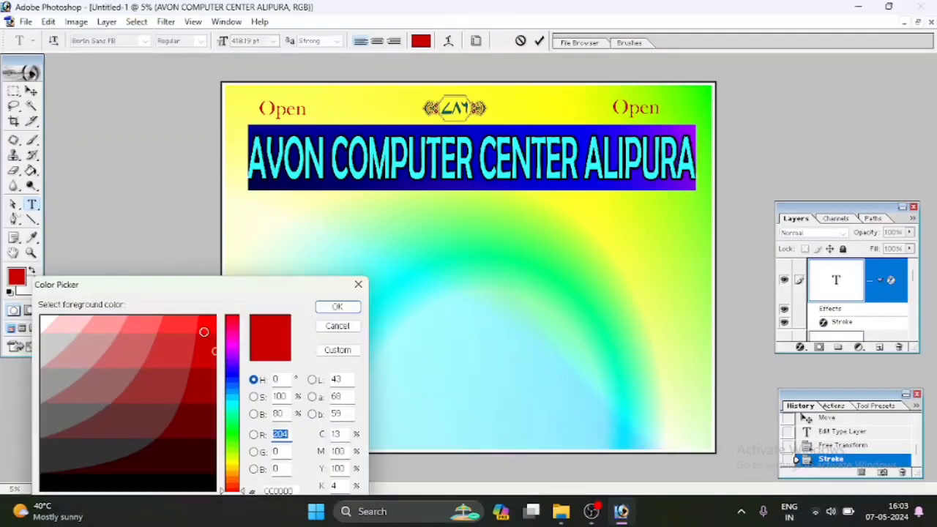
{"action": "left_click", "coordinate": [338, 305]}
{"action": "left_click", "coordinate": [538, 40]}
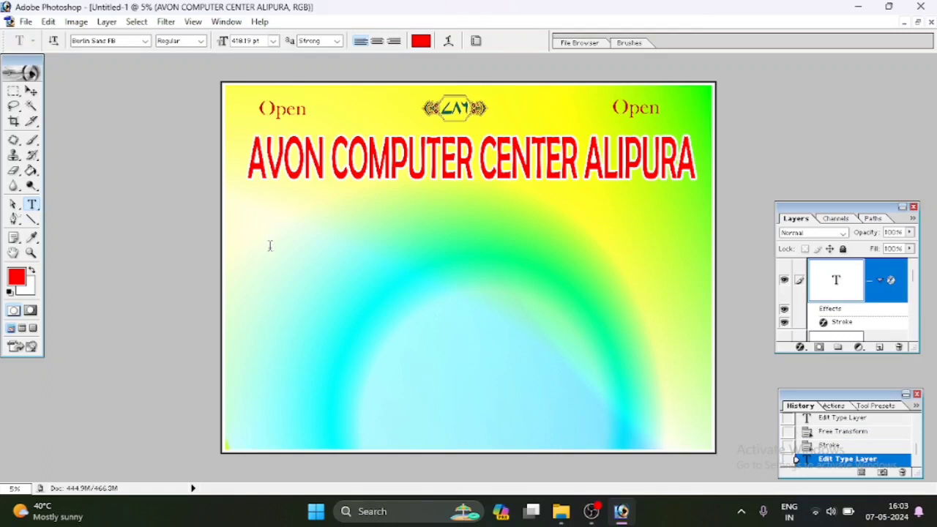
{"action": "left_click", "coordinate": [269, 245]}
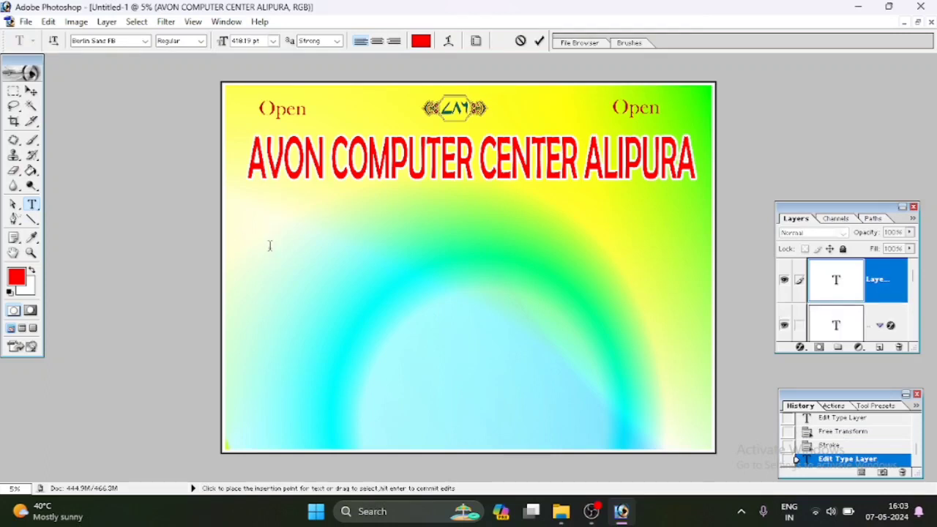
Type the Hindi line 'भारत सरकार द्वारा मान्यता' in Kruti Dev 500 at 72 pt.
{"action": "left_click", "coordinate": [145, 41]}
{"action": "left_click_drag", "start_coordinate": [187, 98], "coordinate": [195, 205]}
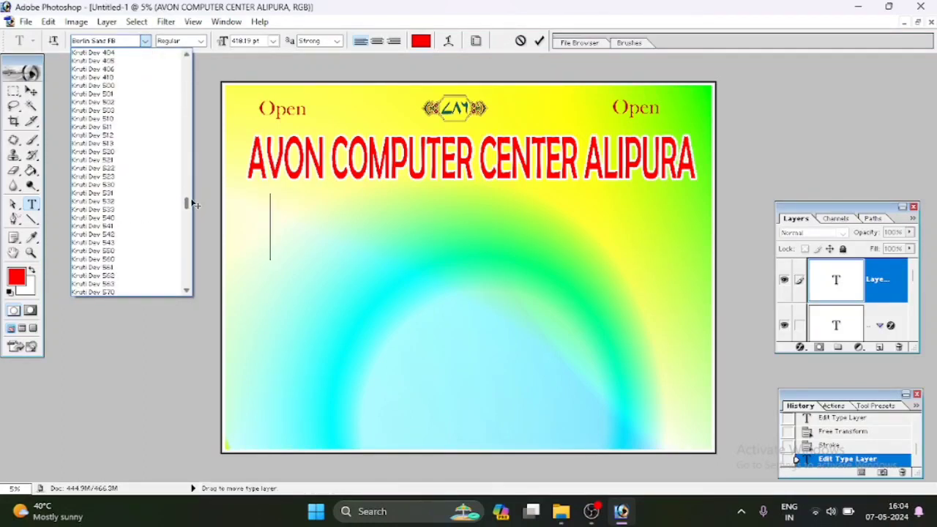
{"action": "left_click", "coordinate": [132, 93]}
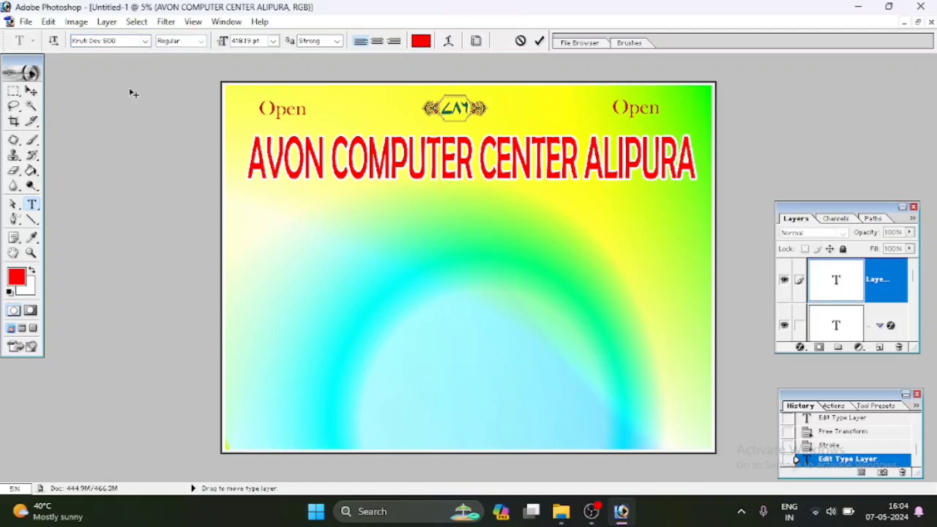
{"action": "type", "text": "Hkkjr l"}
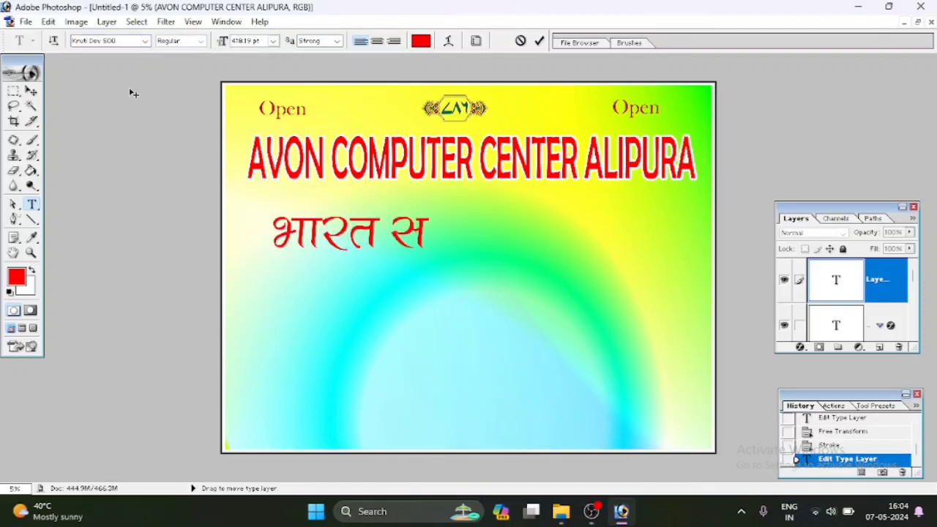
{"action": "type", "text": "jdkj }k"}
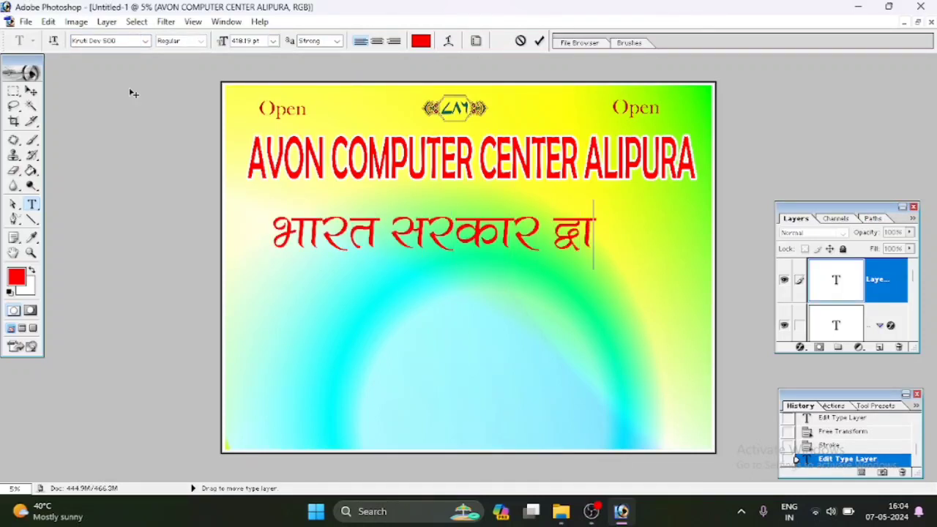
{"action": "type", "text": "jk ek"}
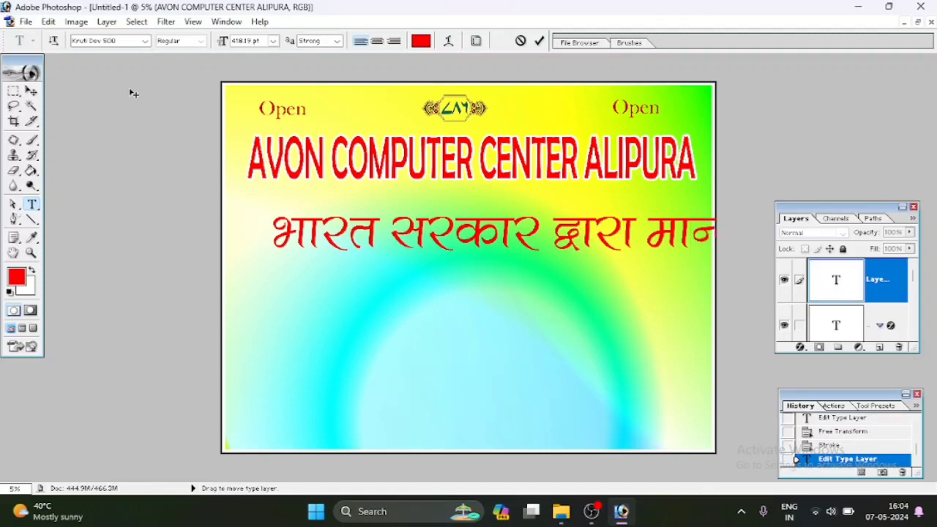
{"action": "key", "text": "ctrl+a"}
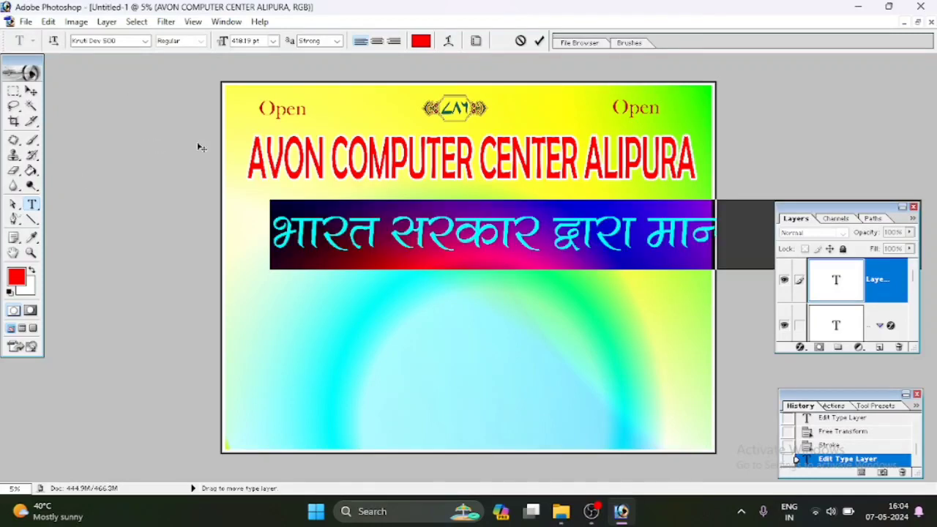
{"action": "left_click", "coordinate": [274, 41]}
{"action": "left_click", "coordinate": [270, 228]}
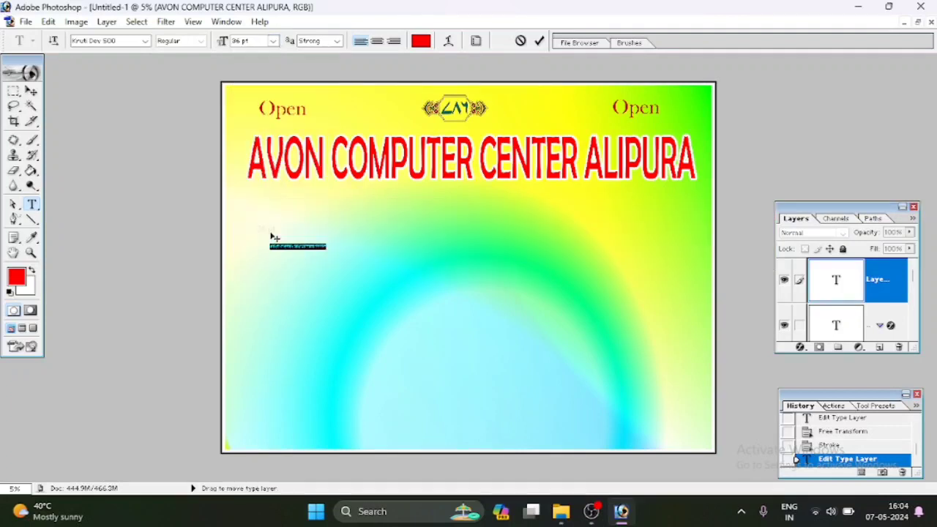
{"action": "left_click", "coordinate": [274, 41]}
{"action": "left_click", "coordinate": [284, 274]}
{"action": "left_click", "coordinate": [538, 40]}
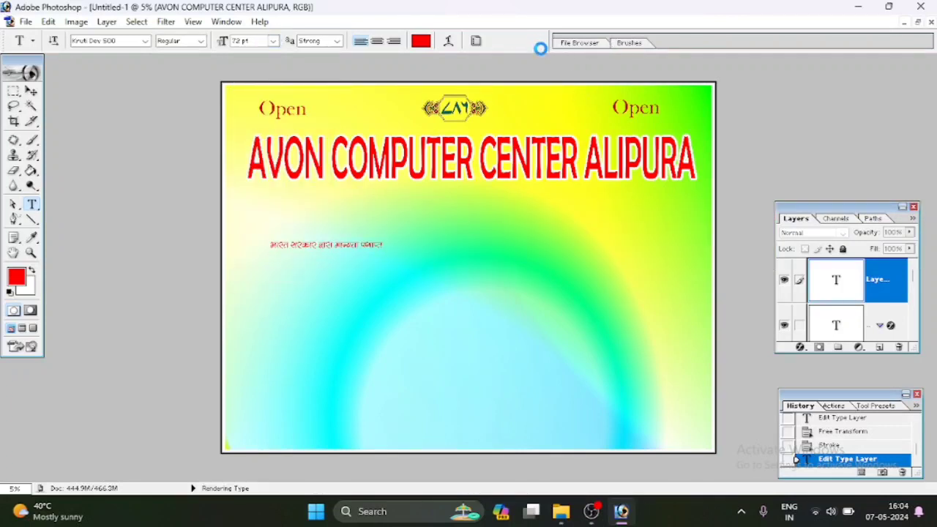
Resize the Hindi line to span the poster and position it just under the title.
{"action": "key", "text": "ctrl+t"}
{"action": "left_click_drag", "start_coordinate": [381, 249], "coordinate": [644, 261]}
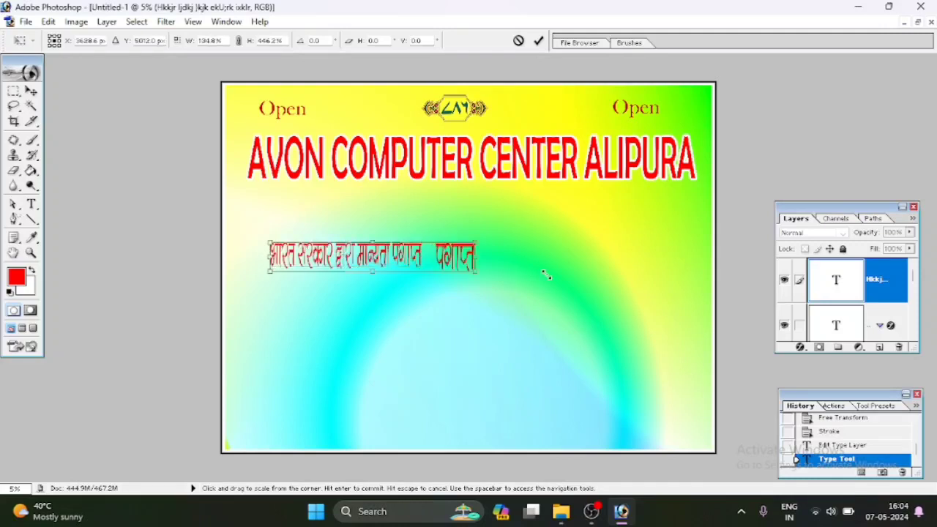
{"action": "left_click_drag", "start_coordinate": [597, 239], "coordinate": [598, 189]}
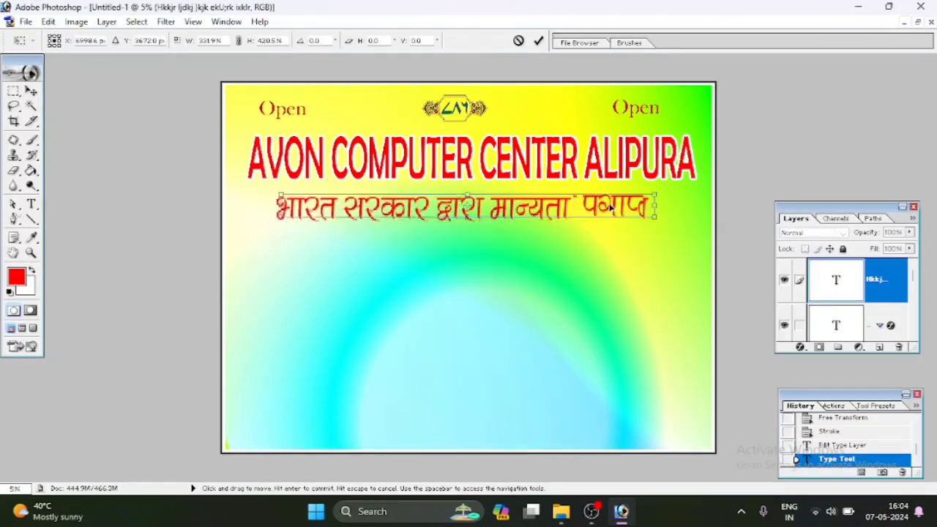
{"action": "left_click_drag", "start_coordinate": [659, 217], "coordinate": [635, 211]}
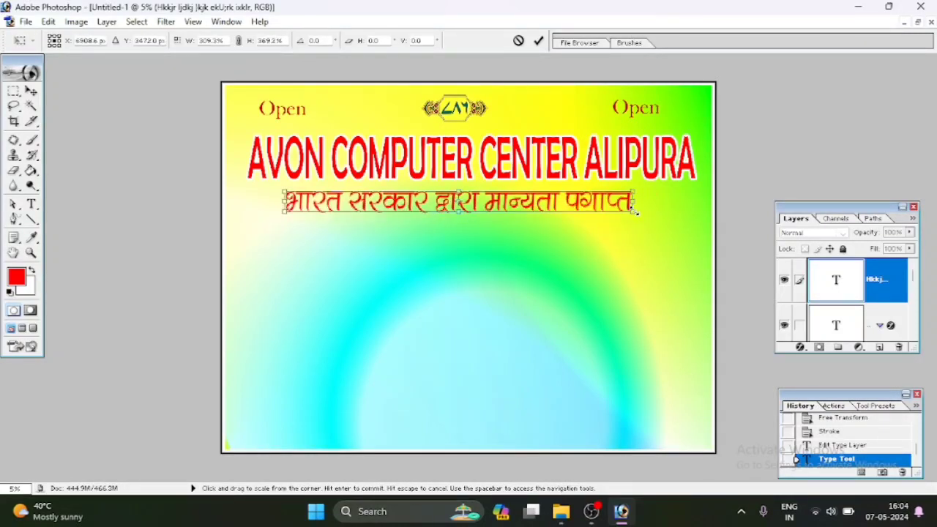
{"action": "left_click", "coordinate": [538, 41]}
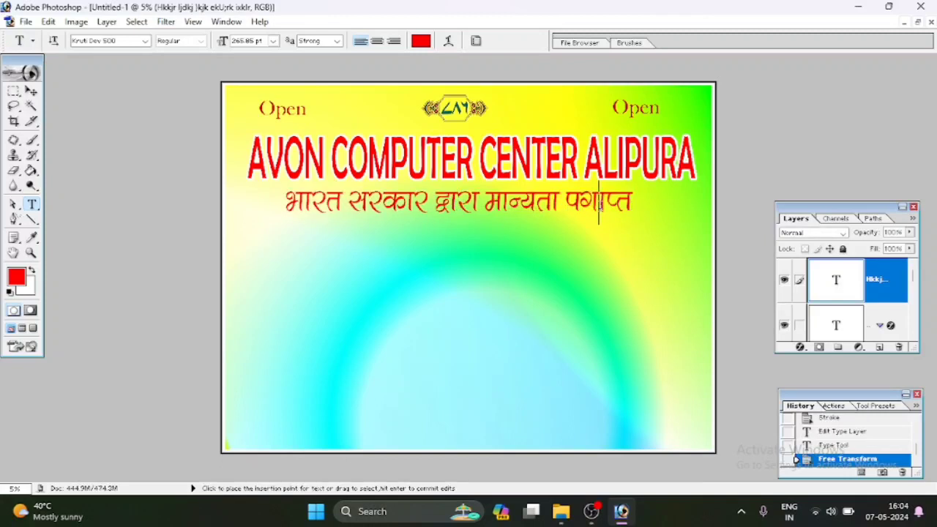
Delete the stray character at the end of the Hindi line.
{"action": "key", "text": "BackSpace"}
{"action": "type", "text": "्र"}
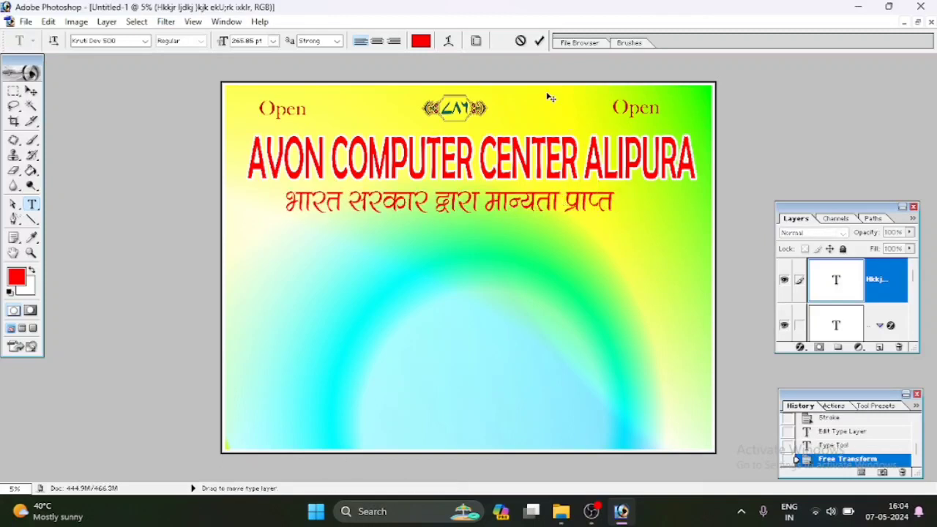
{"action": "left_click", "coordinate": [539, 41]}
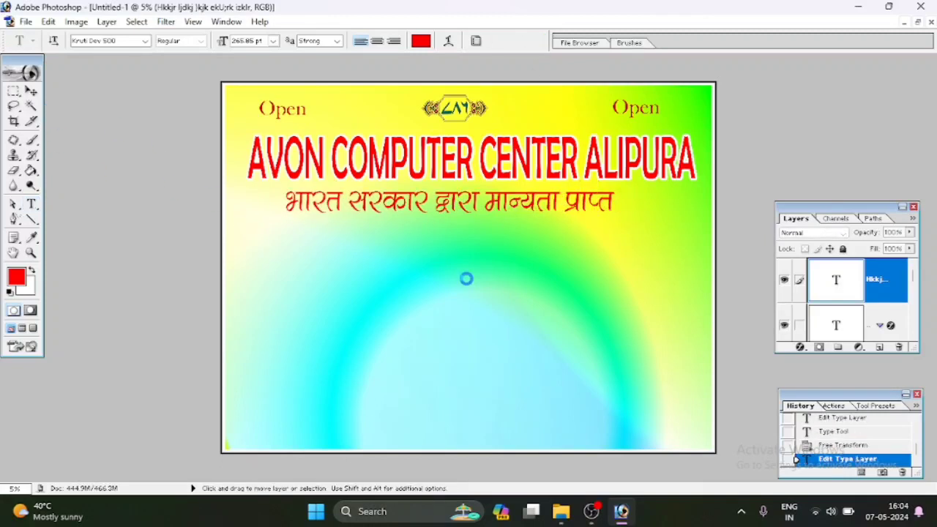
{"action": "key", "text": "ctrl+t"}
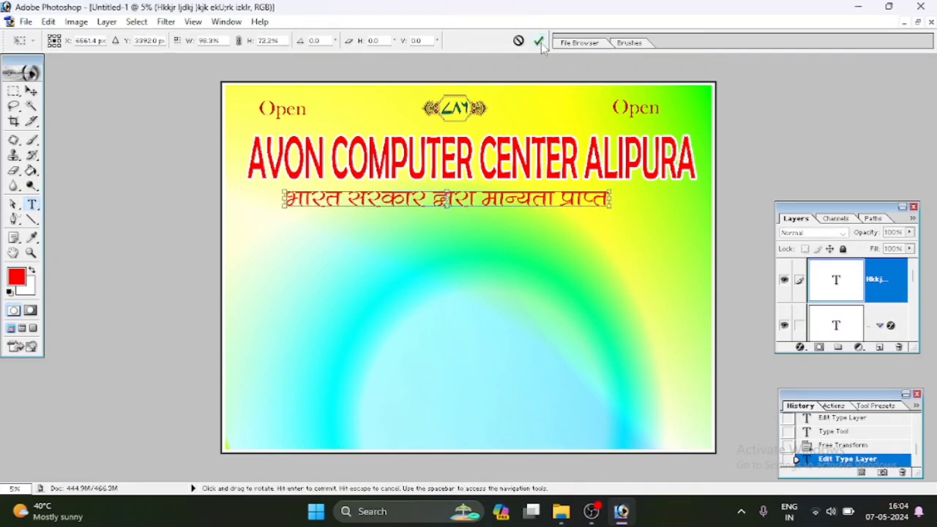
{"action": "left_click", "coordinate": [539, 41]}
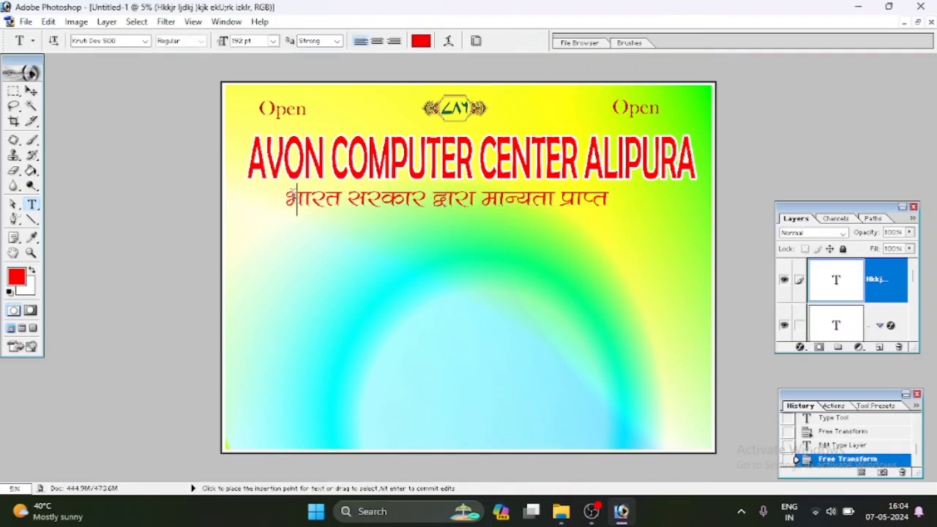
Recolour the Hindi line black and shift it right to centre it under the title.
{"action": "triple_click", "coordinate": [292, 198]}
{"action": "left_click", "coordinate": [17, 276]}
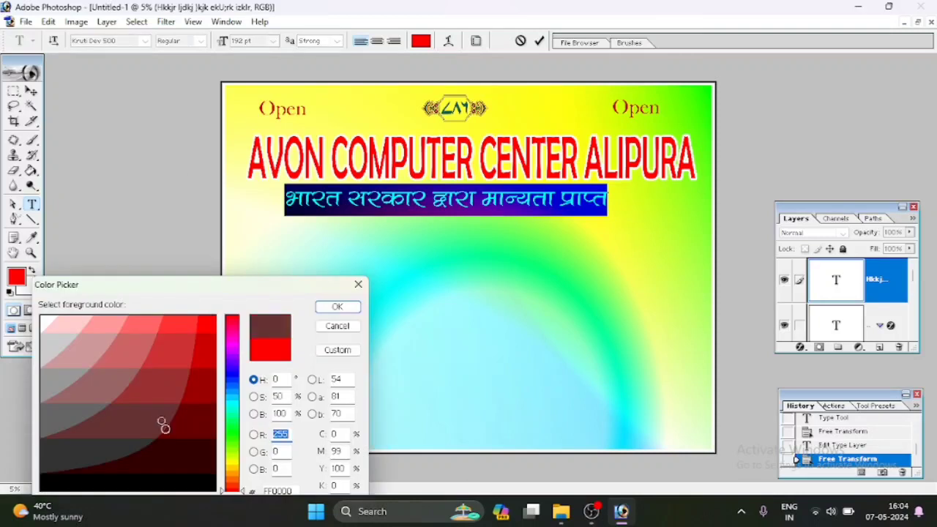
{"action": "left_click", "coordinate": [164, 483]}
{"action": "left_click", "coordinate": [337, 307]}
{"action": "left_click", "coordinate": [540, 41]}
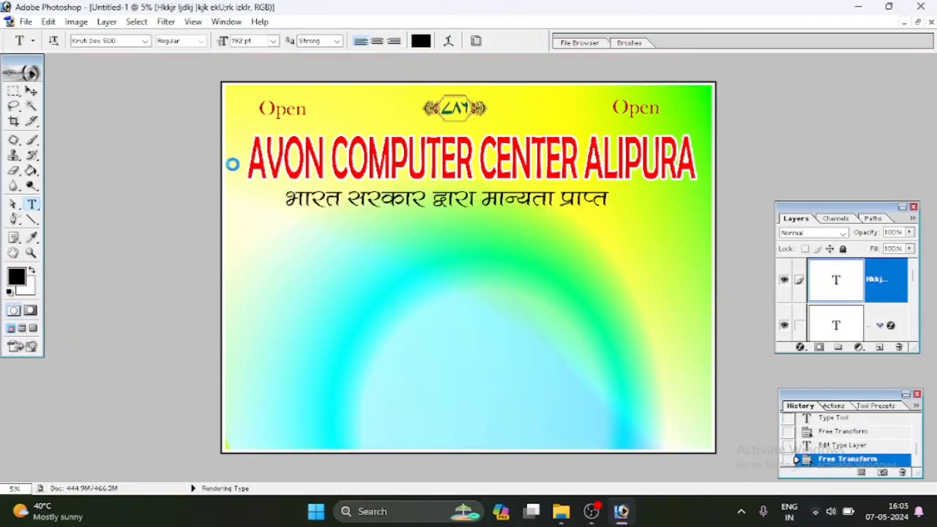
{"action": "key", "text": "v"}
{"action": "mouse_move", "coordinate": [446, 198]}
{"action": "left_mouse_down"}
{"action": "mouse_move", "coordinate": [488, 202]}
{"action": "mouse_move", "coordinate": [477, 198]}
{"action": "left_mouse_up"}
Type the 'OUR COURSES:-' heading below the Hindi tagline in Engravers MT.
{"action": "left_click", "coordinate": [29, 206]}
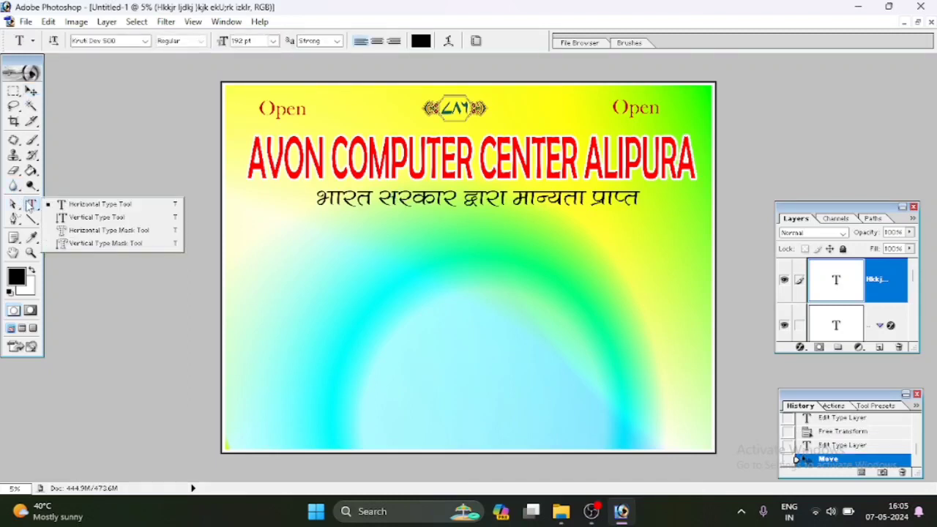
{"action": "left_click", "coordinate": [88, 206]}
{"action": "left_click", "coordinate": [246, 251]}
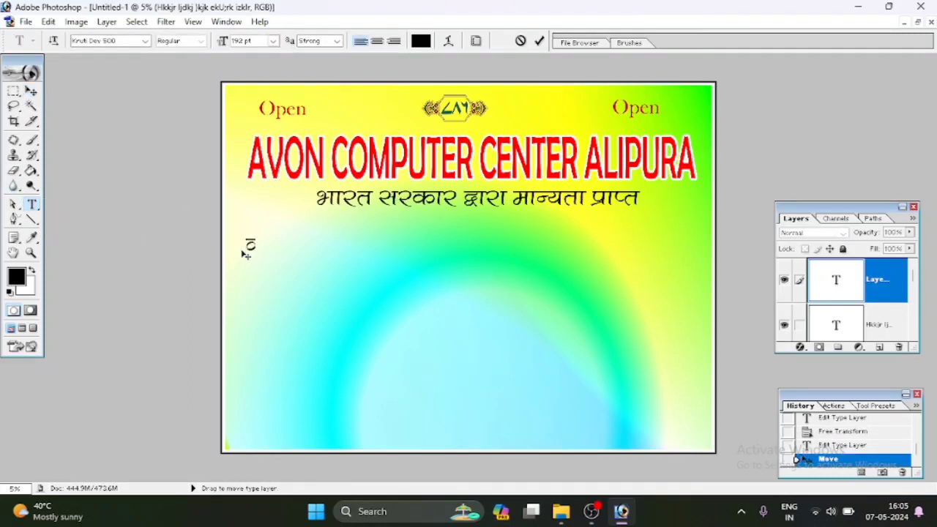
{"action": "left_click", "coordinate": [146, 40]}
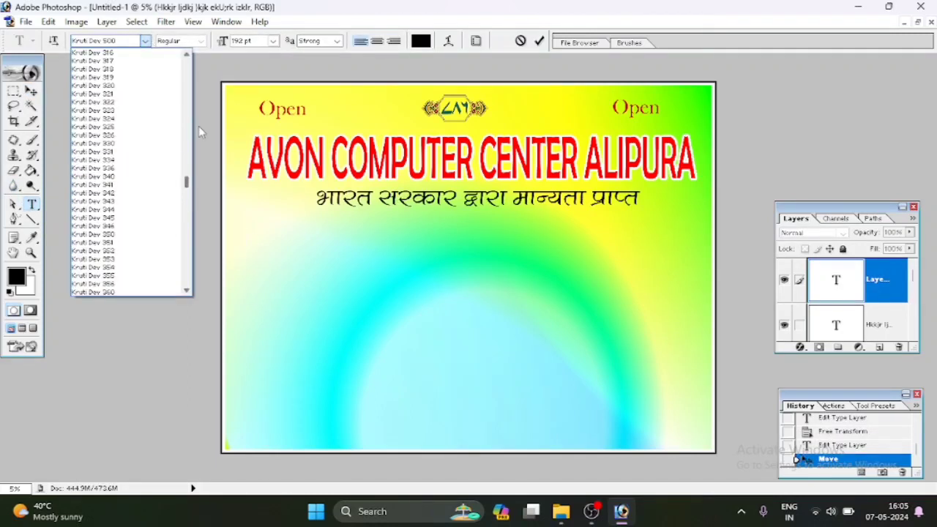
{"action": "scroll", "coordinate": [131, 147], "scroll_direction": "up", "scroll_amount": 3}
{"action": "left_click", "coordinate": [141, 112]}
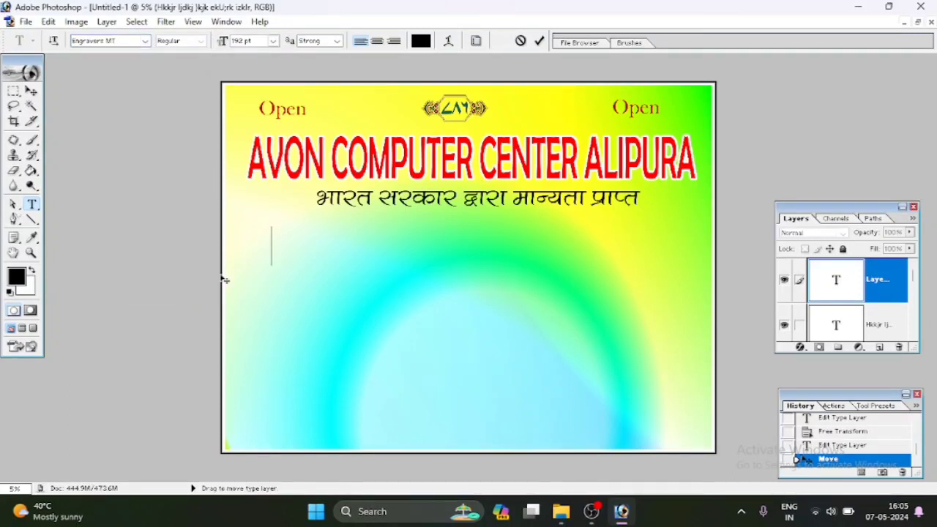
{"action": "type", "text": "OURS"}
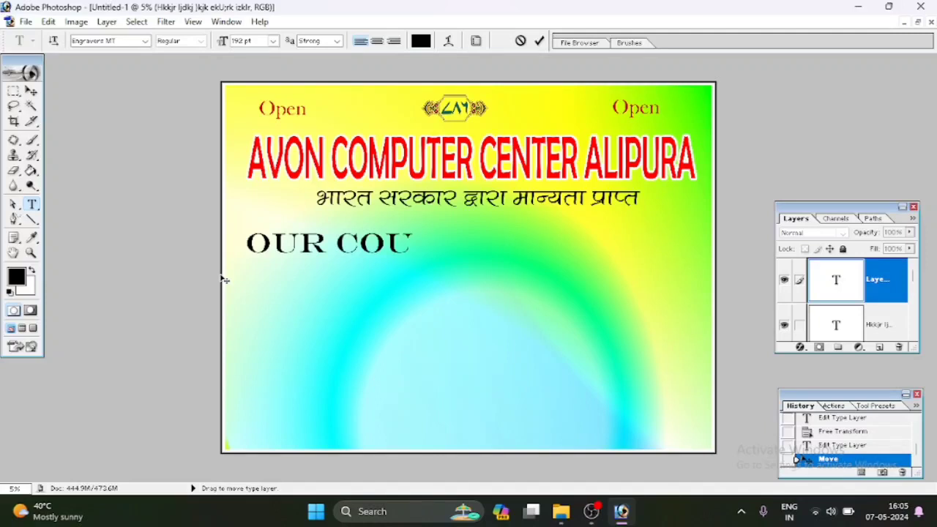
{"action": "type", "text": "ES:-"}
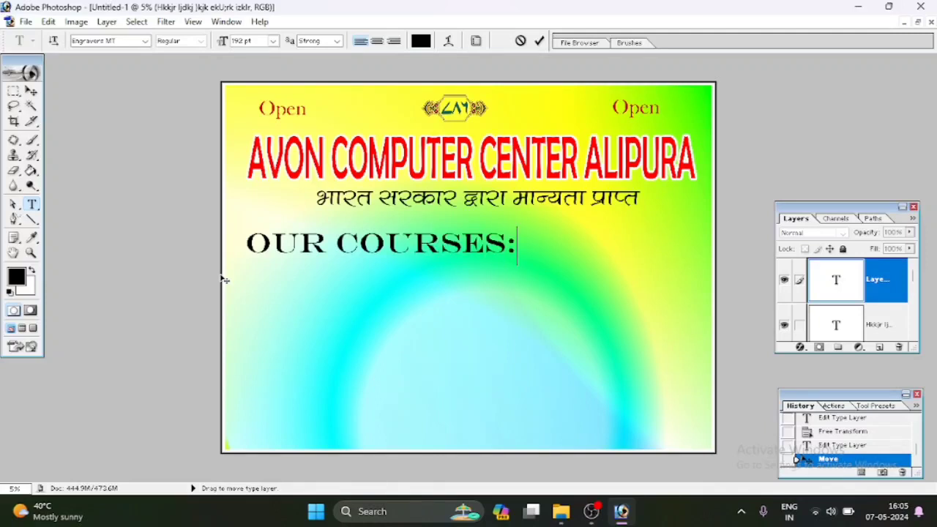
{"action": "left_click", "coordinate": [538, 42]}
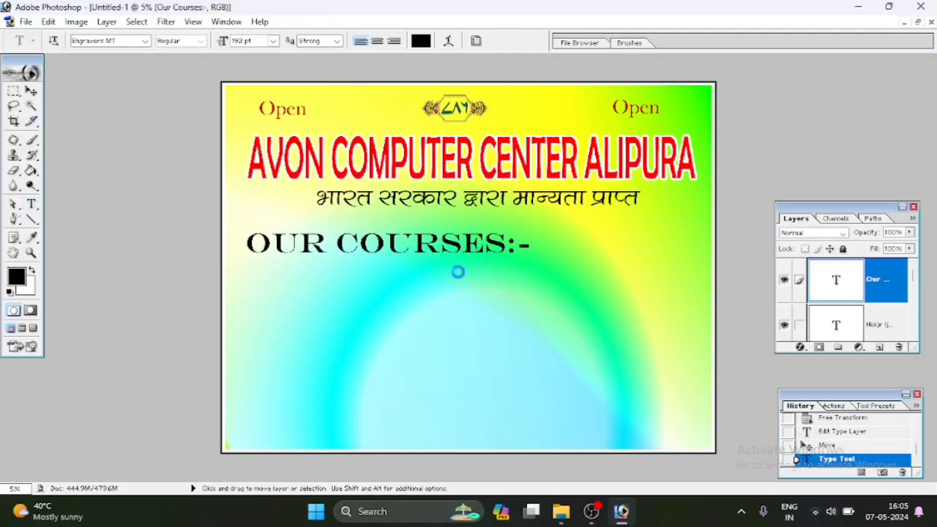
Squeeze the courses heading narrower with Free Transform and discard a stray empty text layer.
{"action": "key", "text": "ctrl+t"}
{"action": "left_click_drag", "start_coordinate": [530, 243], "coordinate": [374, 243]}
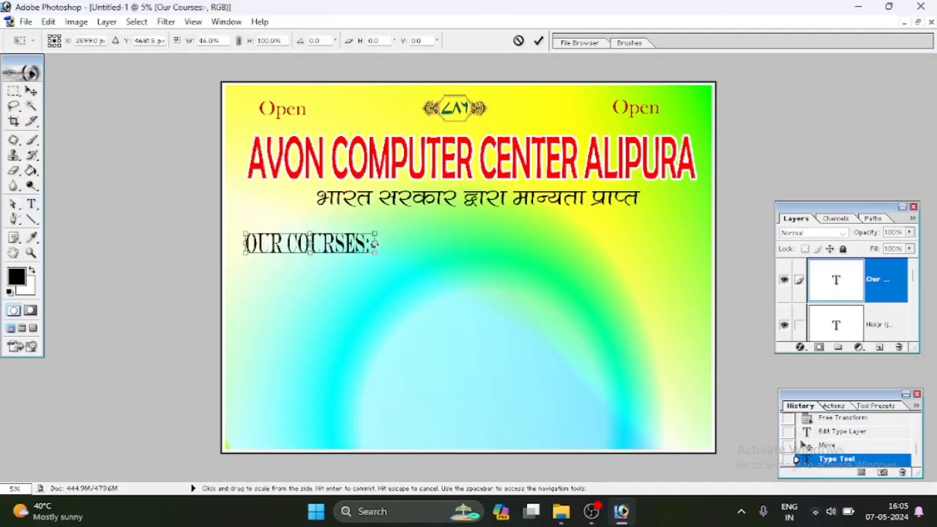
{"action": "left_click", "coordinate": [539, 41]}
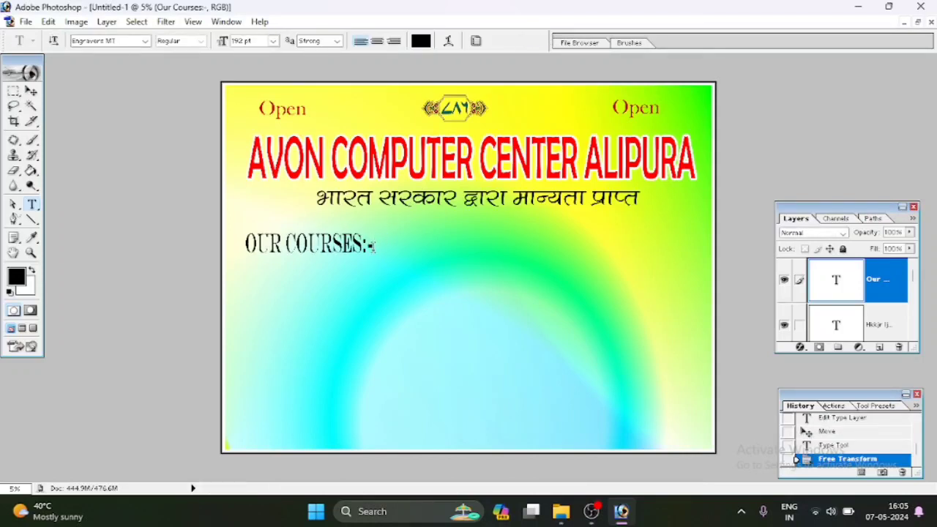
{"action": "left_click", "coordinate": [288, 242]}
{"action": "left_click", "coordinate": [519, 41]}
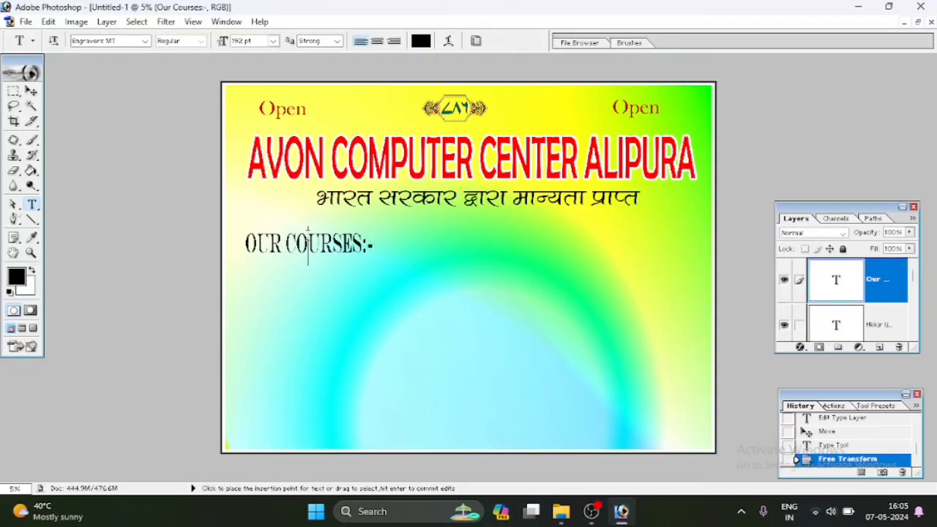
Change the heading font to Eras Bold ITC and enlarge it to about 126%.
{"action": "triple_click", "coordinate": [307, 244]}
{"action": "left_click", "coordinate": [144, 41]}
{"action": "left_click", "coordinate": [144, 69]}
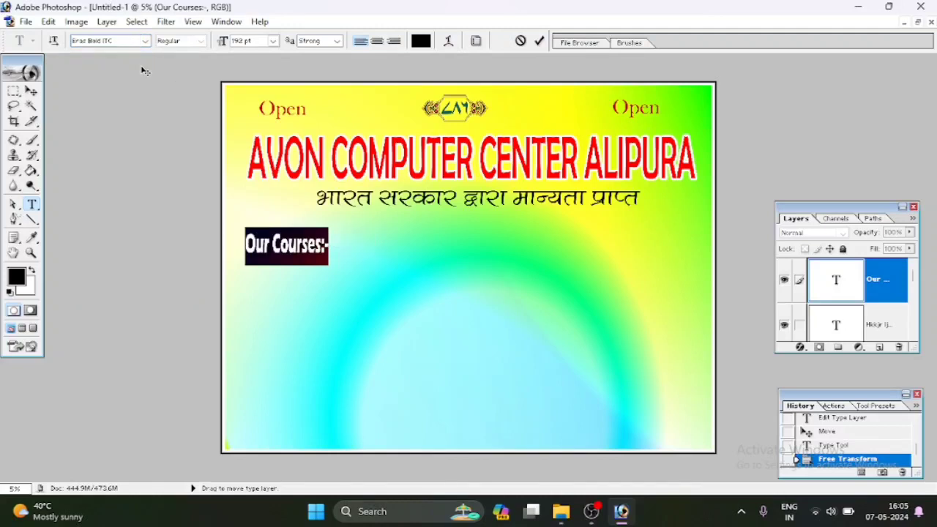
{"action": "left_click", "coordinate": [538, 41]}
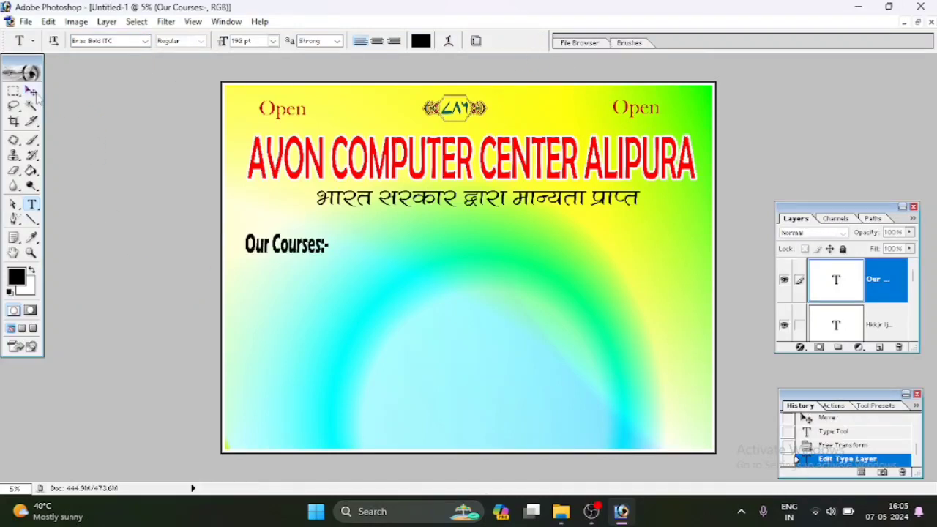
{"action": "key", "text": "v"}
{"action": "key", "text": "ctrl+t"}
{"action": "left_click_drag", "start_coordinate": [335, 256], "coordinate": [351, 260]}
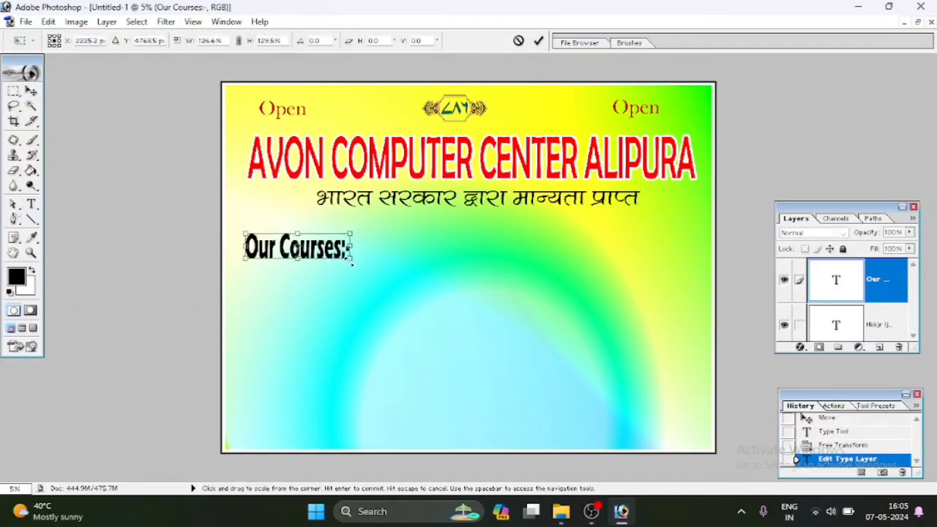
{"action": "key", "text": "Return"}
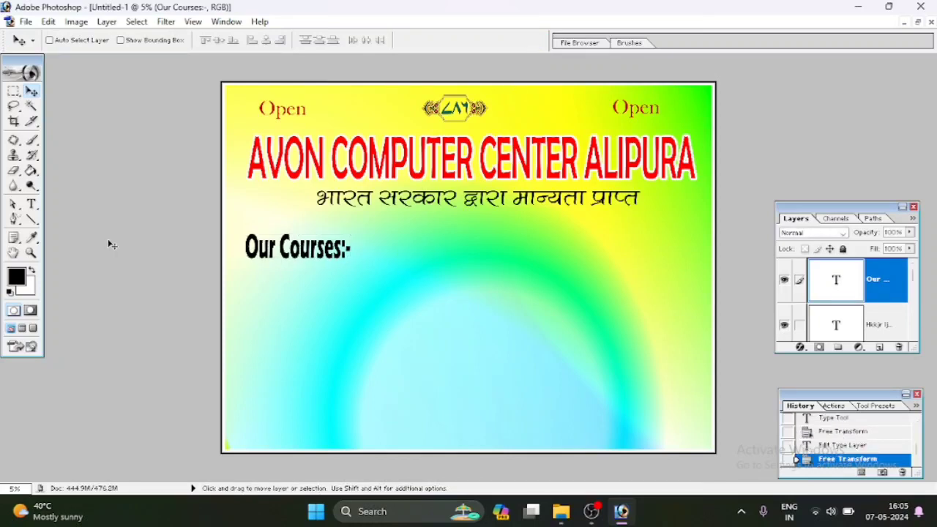
Type the '3 Months, 6 Months, 1 Years Diploma' line below the heading at 72 pt.
{"action": "key", "text": "t"}
{"action": "left_click", "coordinate": [261, 306]}
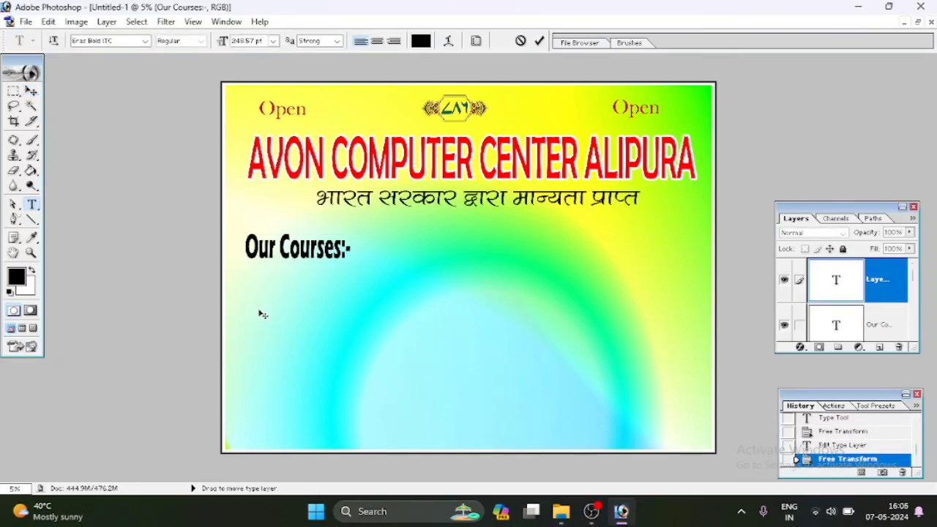
{"action": "type", "text": "3 Mont"}
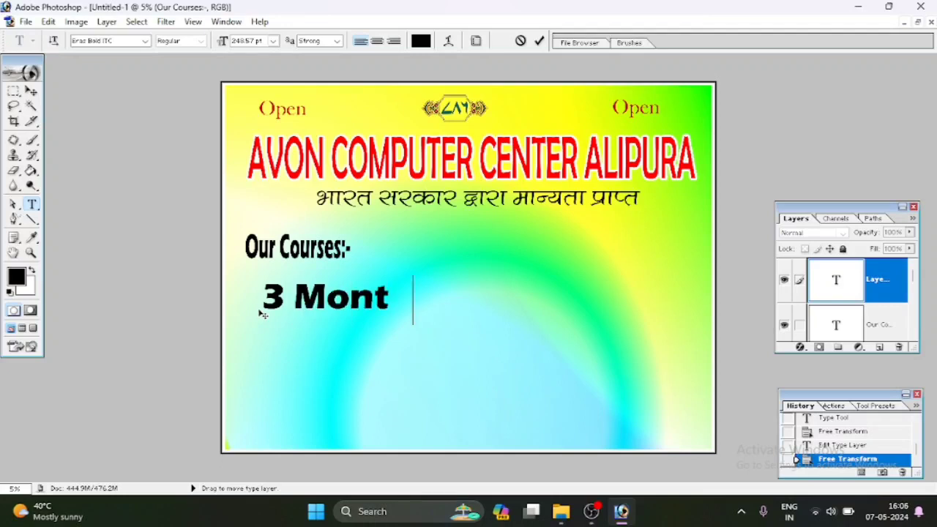
{"action": "type", "text": "hs, 6"}
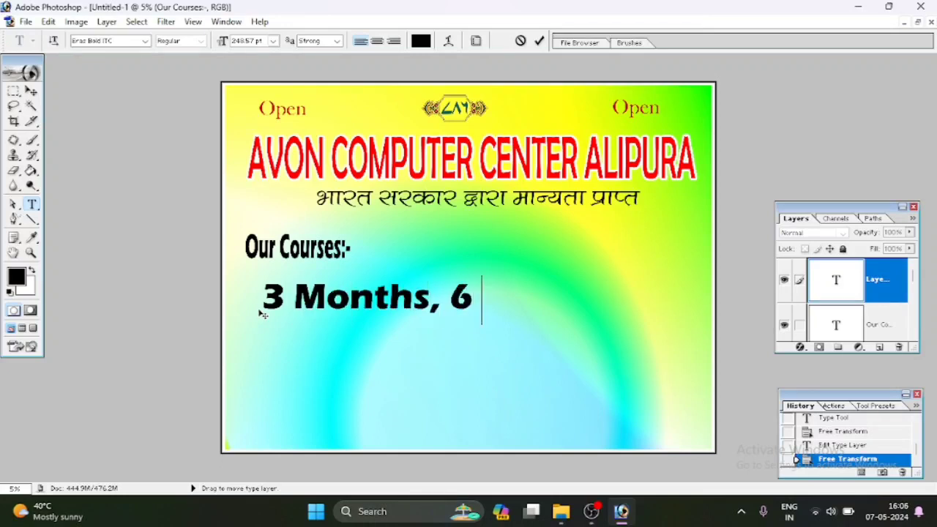
{"action": "type", "text": " Months"}
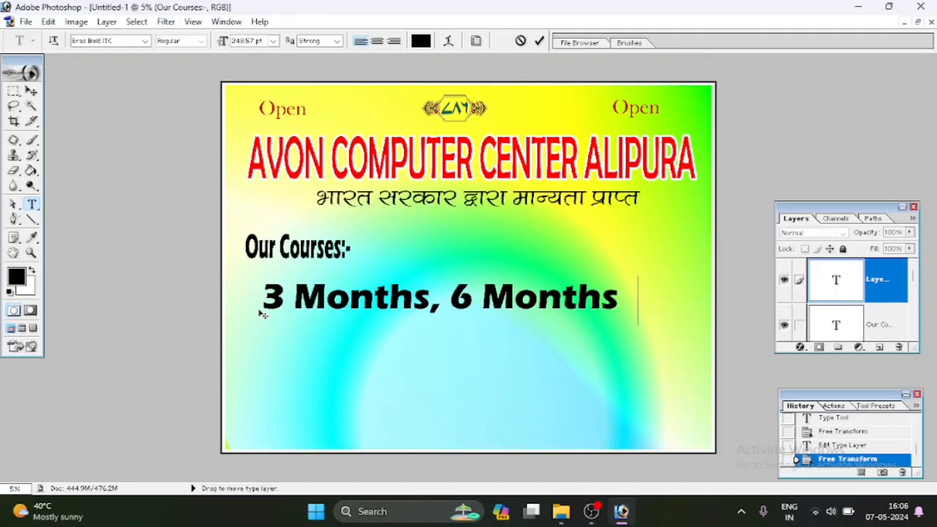
{"action": "type", "text": "n"}
{"action": "key", "text": "BackSpace"}
{"action": "type", "text": "Ye"}
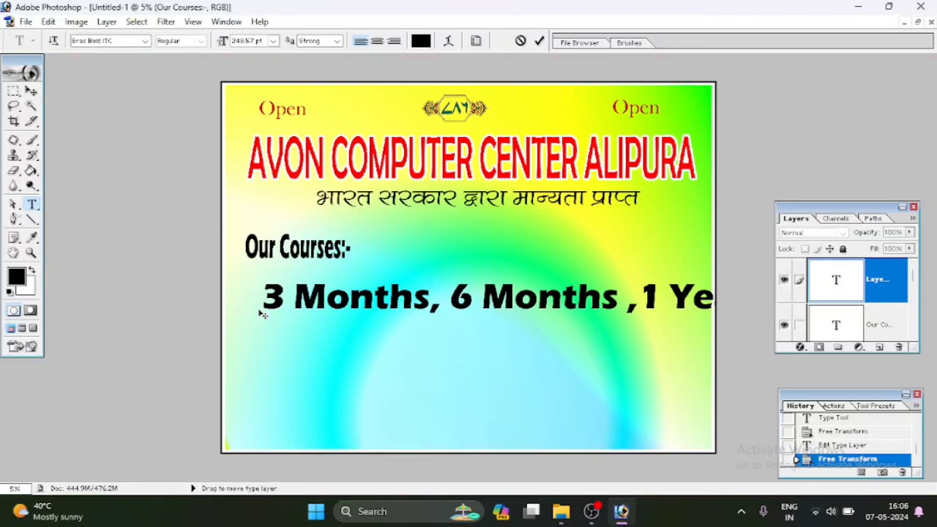
{"action": "key", "text": "ctrl+a"}
{"action": "left_click", "coordinate": [272, 41]}
{"action": "left_click", "coordinate": [293, 275]}
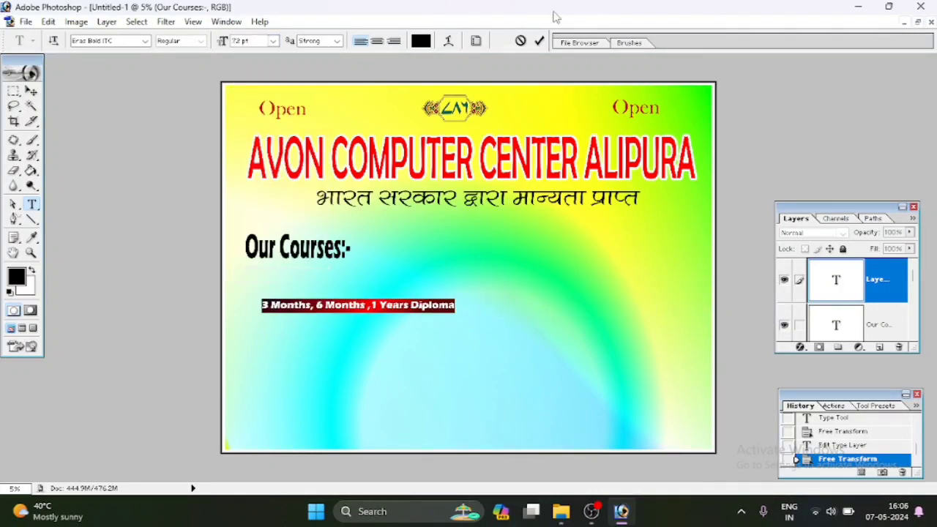
{"action": "left_click", "coordinate": [538, 41]}
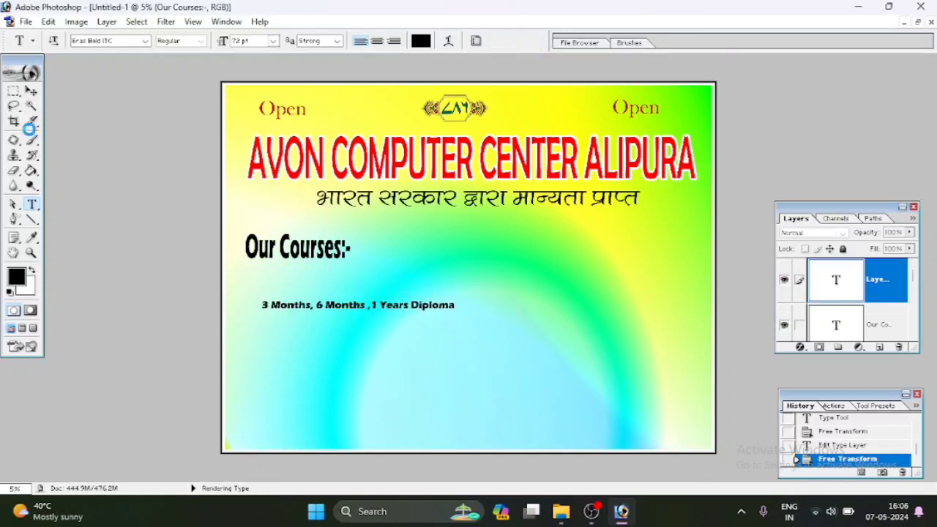
Scale the diploma line up so it stretches across the poster width.
{"action": "left_click", "coordinate": [31, 90]}
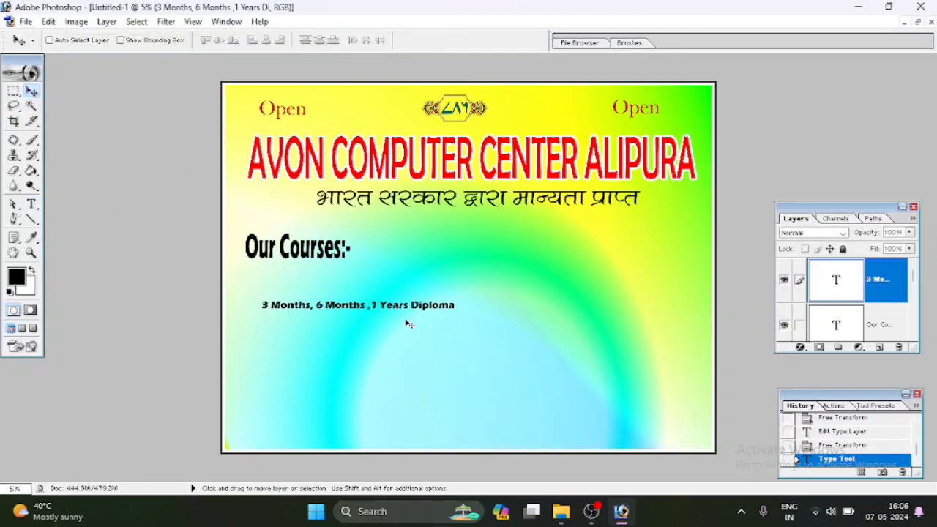
{"action": "key", "text": "ctrl+t"}
{"action": "left_click_drag", "start_coordinate": [453, 312], "coordinate": [672, 327]}
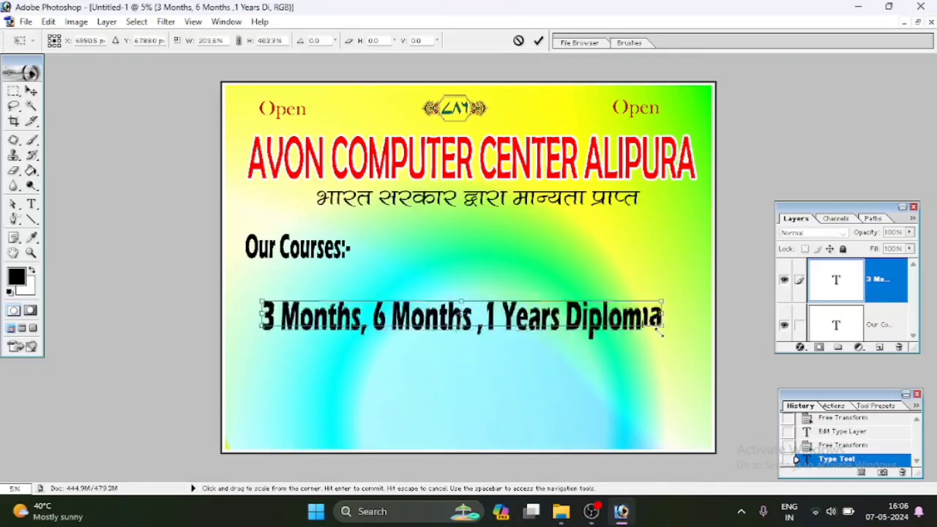
{"action": "left_click_drag", "start_coordinate": [596, 322], "coordinate": [568, 290]}
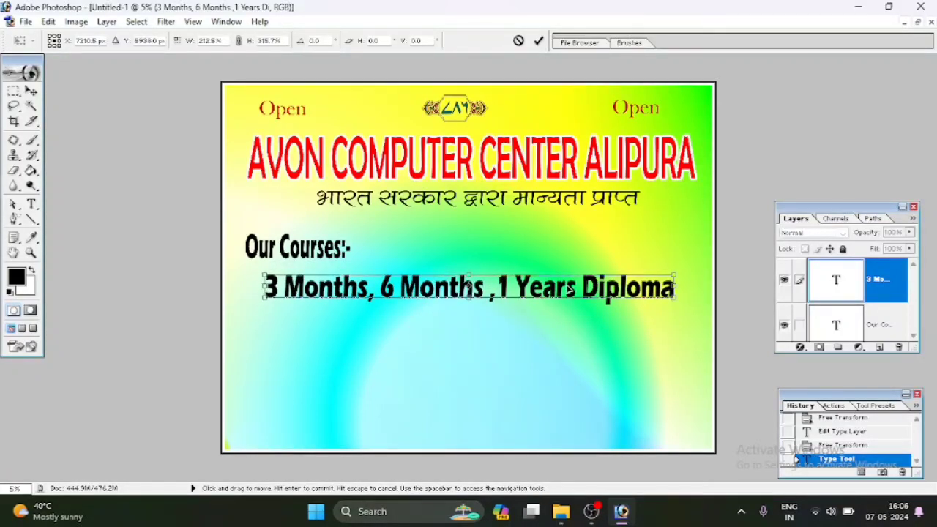
{"action": "left_click_drag", "start_coordinate": [674, 298], "coordinate": [693, 300]}
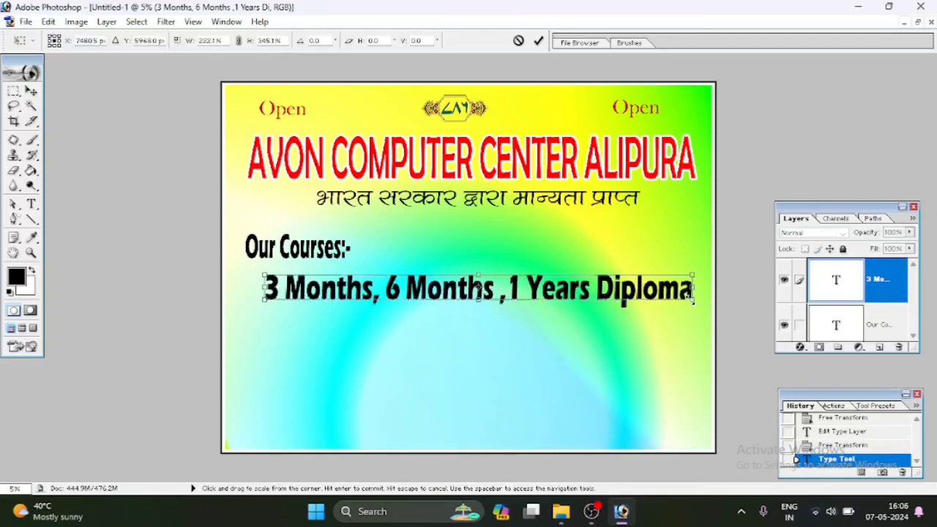
{"action": "left_click", "coordinate": [538, 41]}
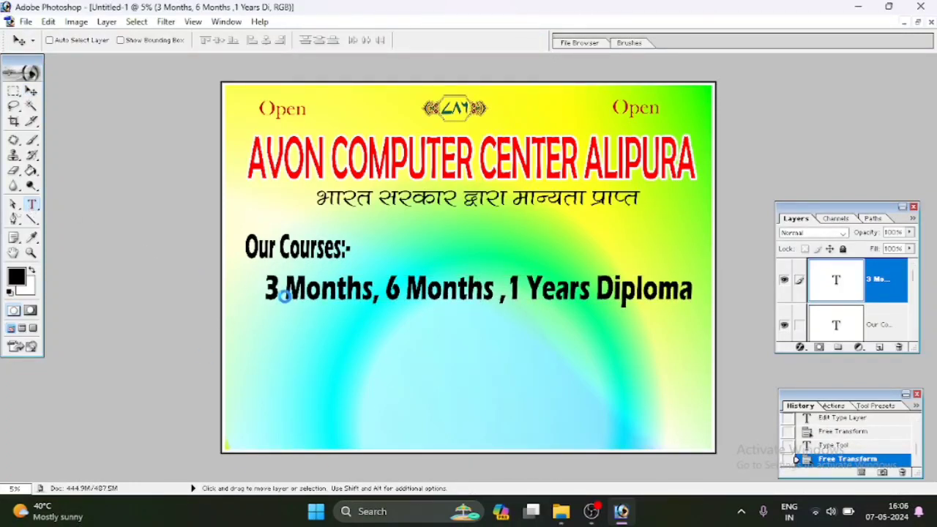
Recolour the diploma line text blue.
{"action": "left_click", "coordinate": [266, 288]}
{"action": "key", "text": "ctrl+a"}
{"action": "left_click", "coordinate": [16, 277]}
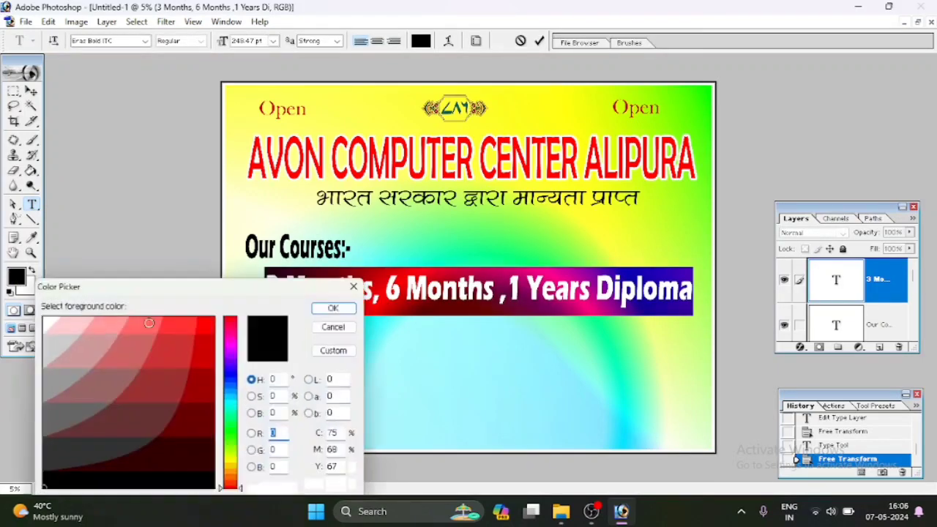
{"action": "left_click", "coordinate": [231, 367]}
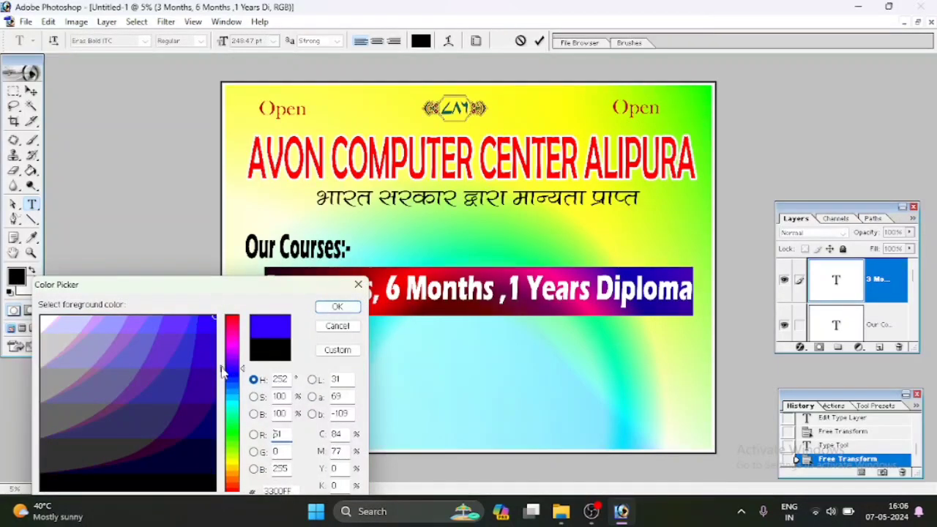
{"action": "left_click", "coordinate": [338, 307]}
{"action": "left_click", "coordinate": [539, 41]}
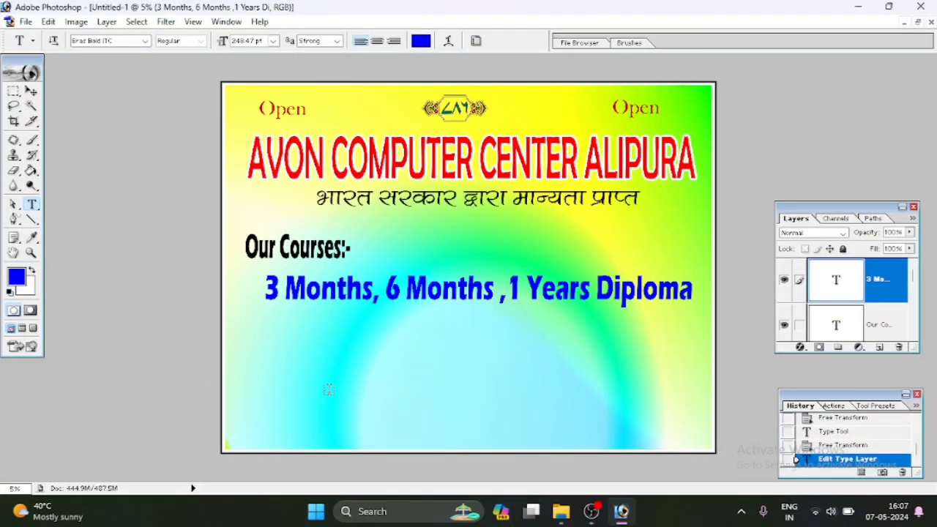
Give the diploma line a thickened white stroke layer style.
{"action": "left_click", "coordinate": [801, 350]}
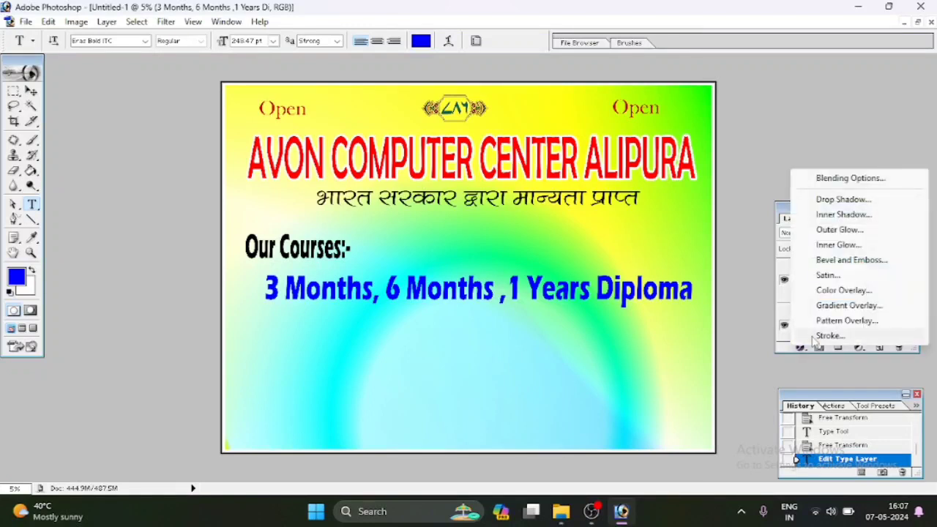
{"action": "key", "text": "h"}
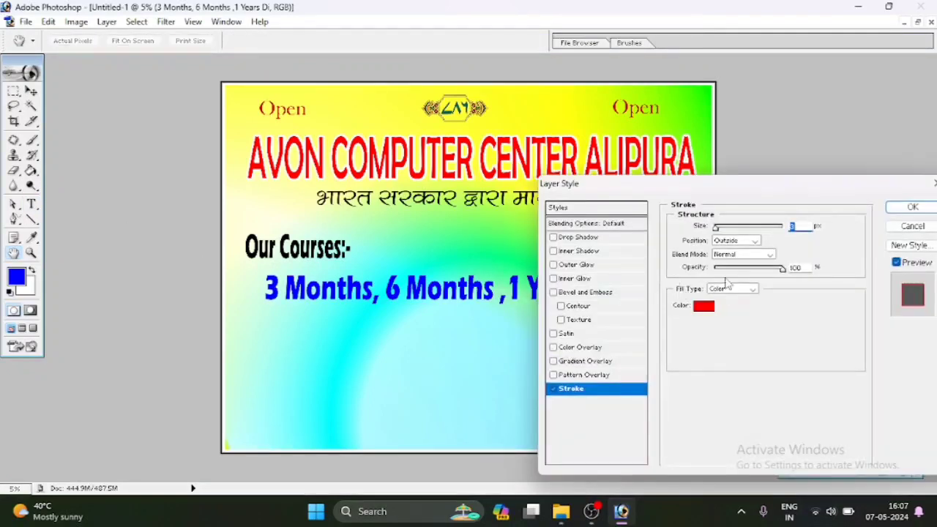
{"action": "left_click", "coordinate": [703, 306]}
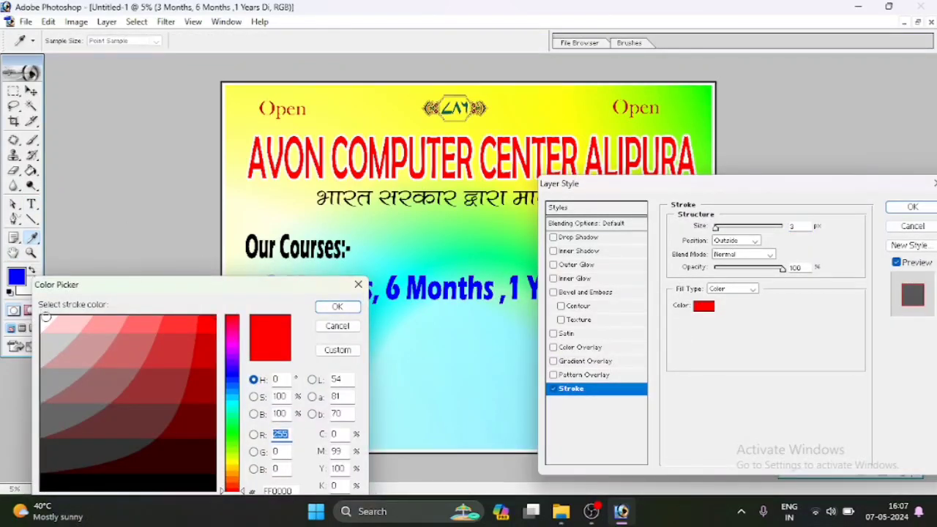
{"action": "left_click", "coordinate": [45, 316]}
{"action": "left_click", "coordinate": [337, 307]}
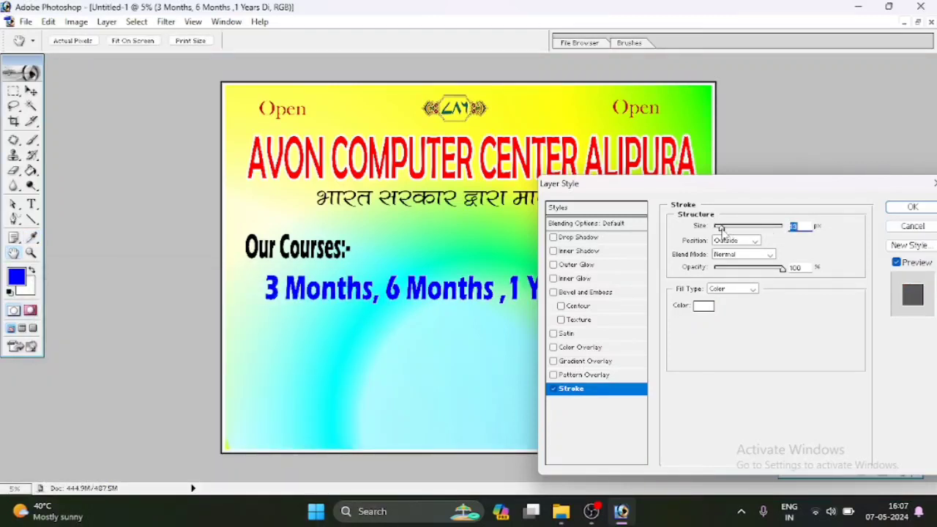
{"action": "left_click_drag", "start_coordinate": [721, 229], "coordinate": [731, 231]}
{"action": "left_click", "coordinate": [913, 207]}
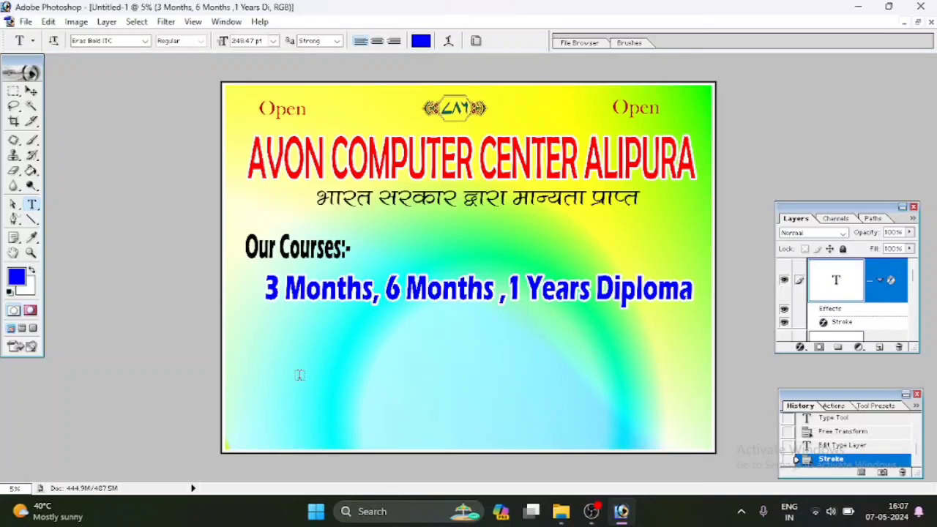
Type 'DCA PGDCA TALLY' below the diploma line in the Gabriola font.
{"action": "left_click", "coordinate": [278, 349]}
{"action": "type", "text": "DCA"}
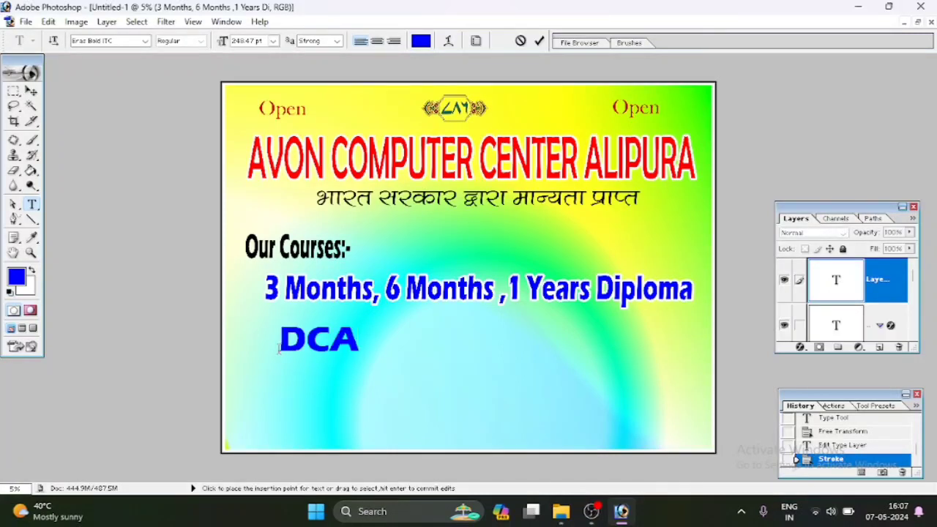
{"action": "type", "text": "    P"}
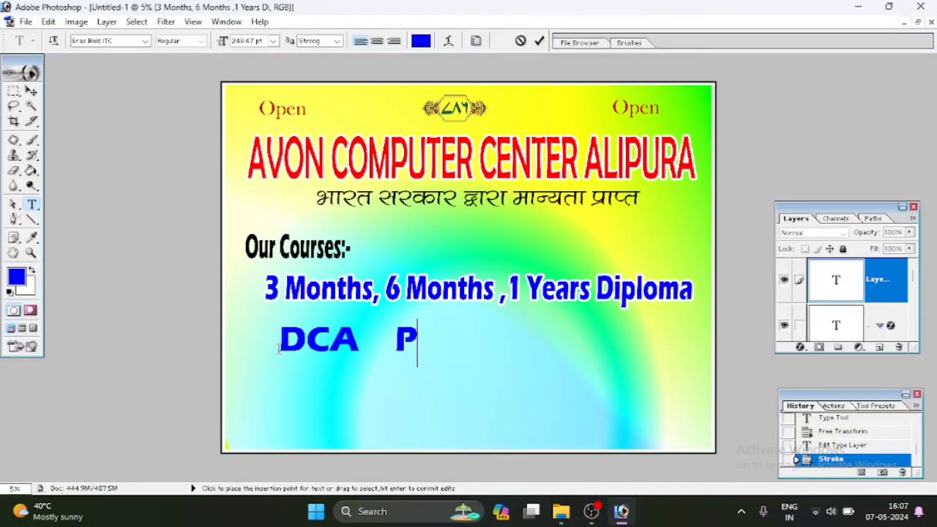
{"action": "type", "text": "GDCA   TA"}
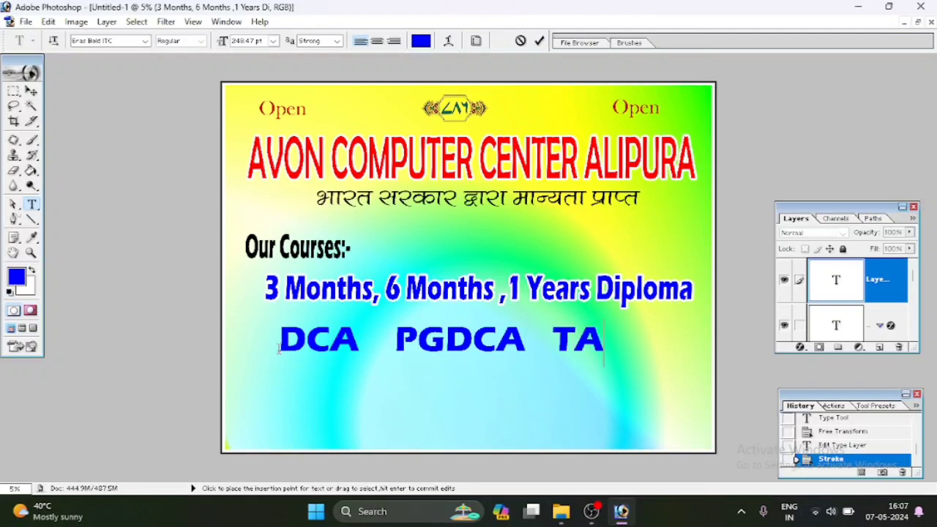
{"action": "type", "text": "LLY"}
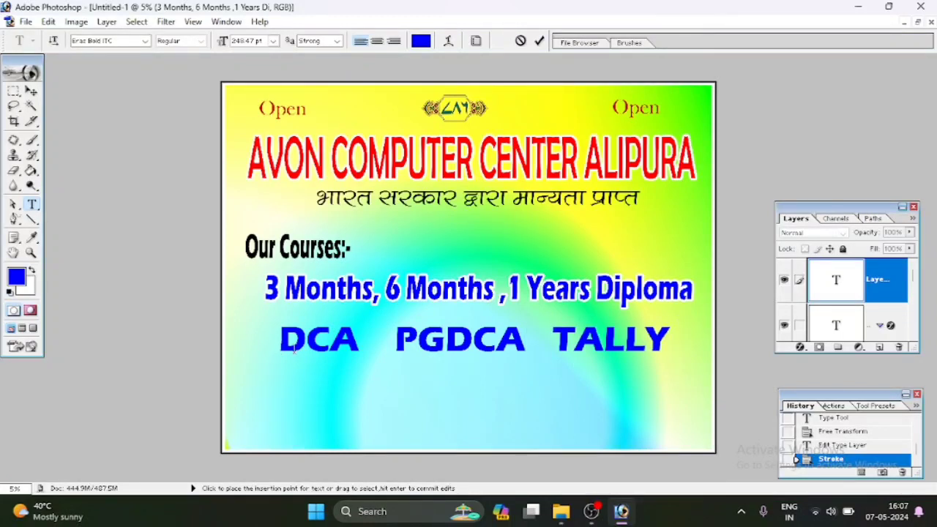
{"action": "left_click", "coordinate": [146, 41]}
{"action": "left_click", "coordinate": [151, 139]}
{"action": "left_click", "coordinate": [146, 42]}
{"action": "left_click", "coordinate": [135, 140]}
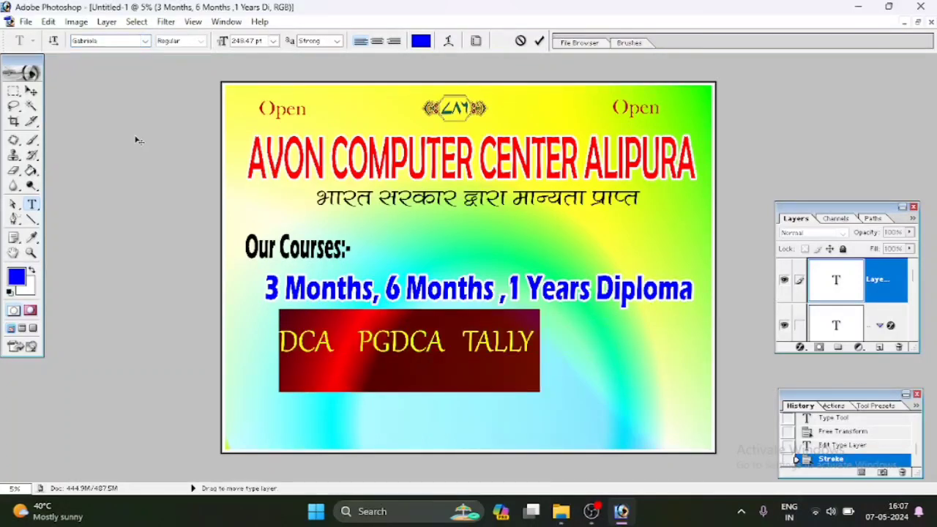
{"action": "left_click", "coordinate": [539, 41]}
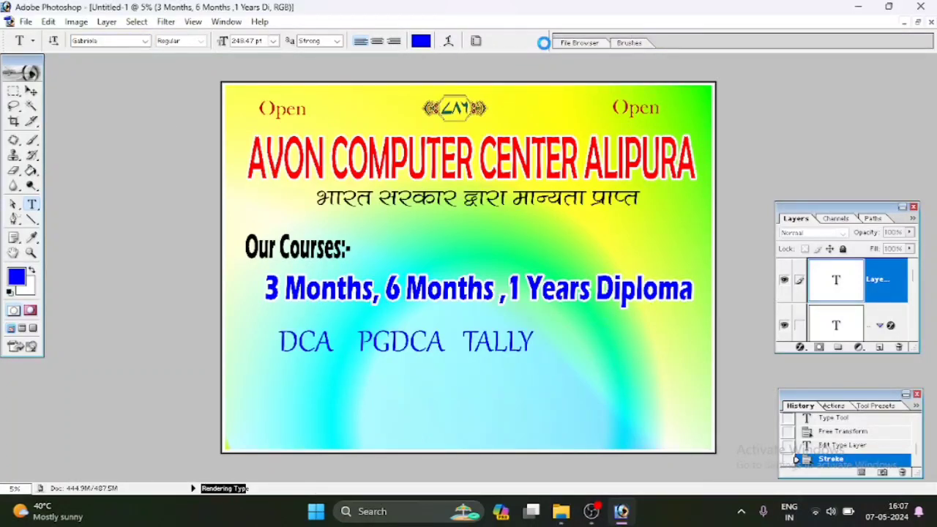
Stretch the DCA PGDCA TALLY line wider and nudge it up.
{"action": "left_click", "coordinate": [32, 91]}
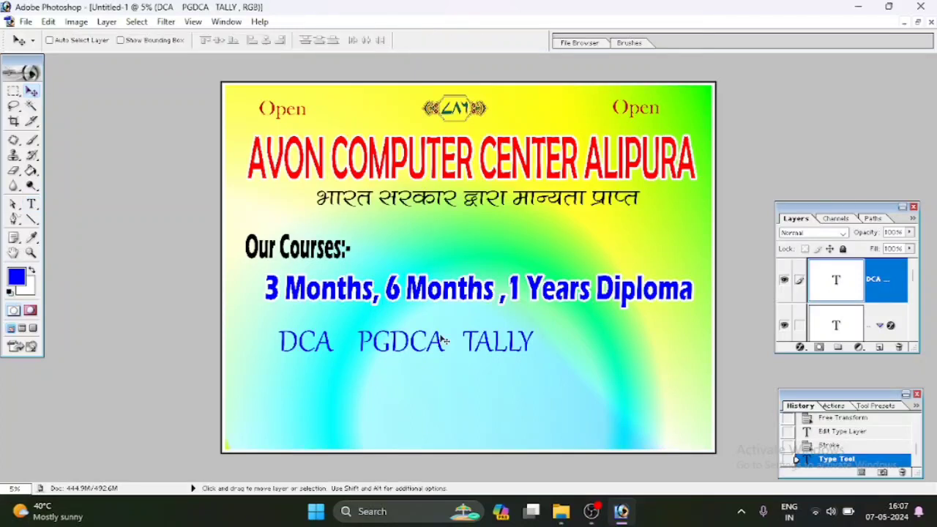
{"action": "key", "text": "ctrl+t"}
{"action": "mouse_move", "coordinate": [535, 341]}
{"action": "left_mouse_down"}
{"action": "mouse_move", "coordinate": [662, 340]}
{"action": "mouse_move", "coordinate": [663, 358]}
{"action": "mouse_move", "coordinate": [658, 351]}
{"action": "left_mouse_up"}
{"action": "left_click", "coordinate": [539, 41]}
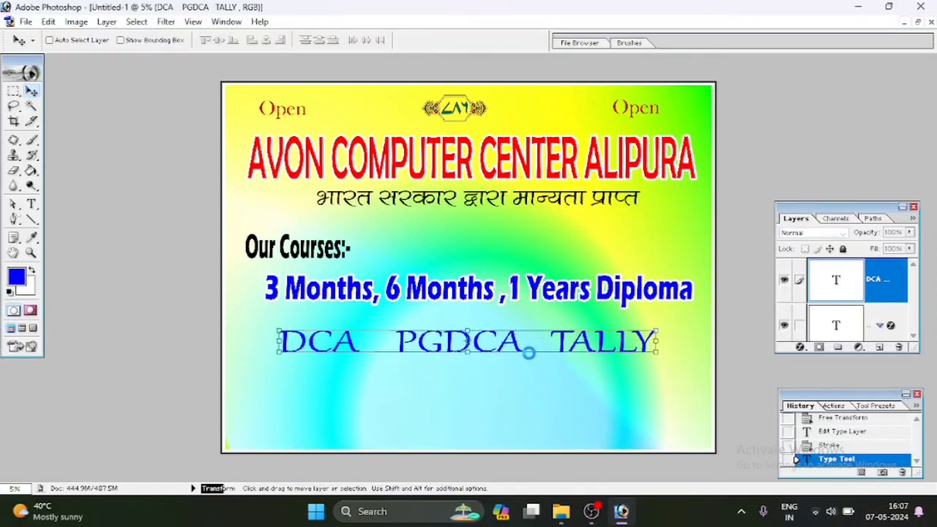
{"action": "key", "text": "Up"}
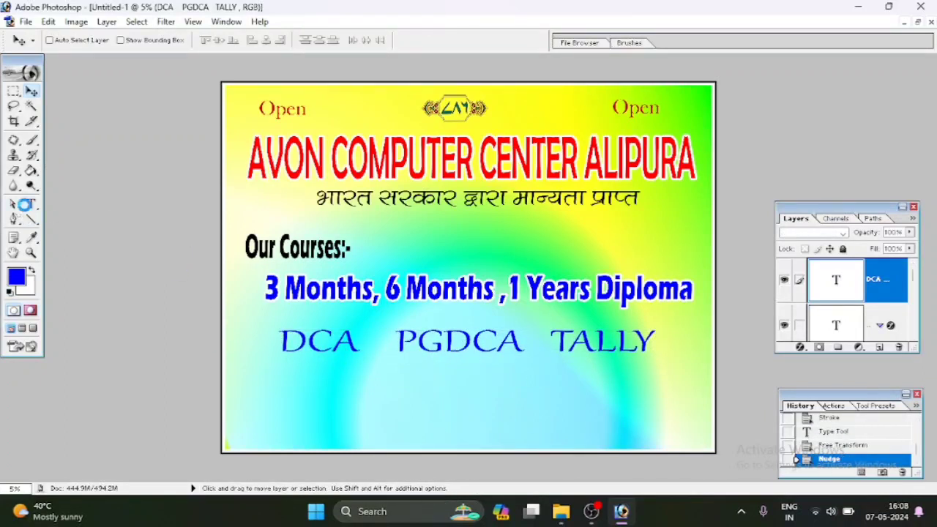
Make the DCA PGDCA TALLY text red in ITC Garamond Bold.
{"action": "left_click", "coordinate": [30, 204]}
{"action": "left_click", "coordinate": [16, 278]}
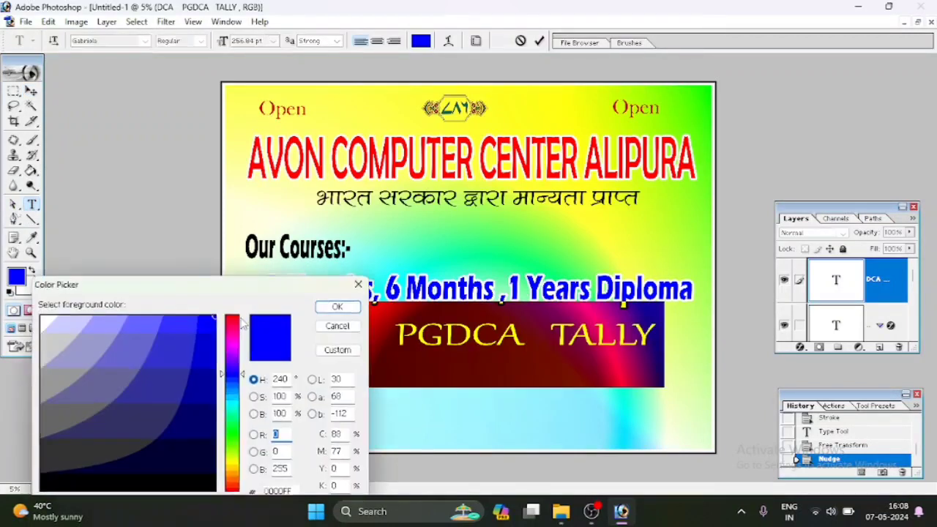
{"action": "left_click", "coordinate": [233, 322]}
{"action": "left_click", "coordinate": [337, 306]}
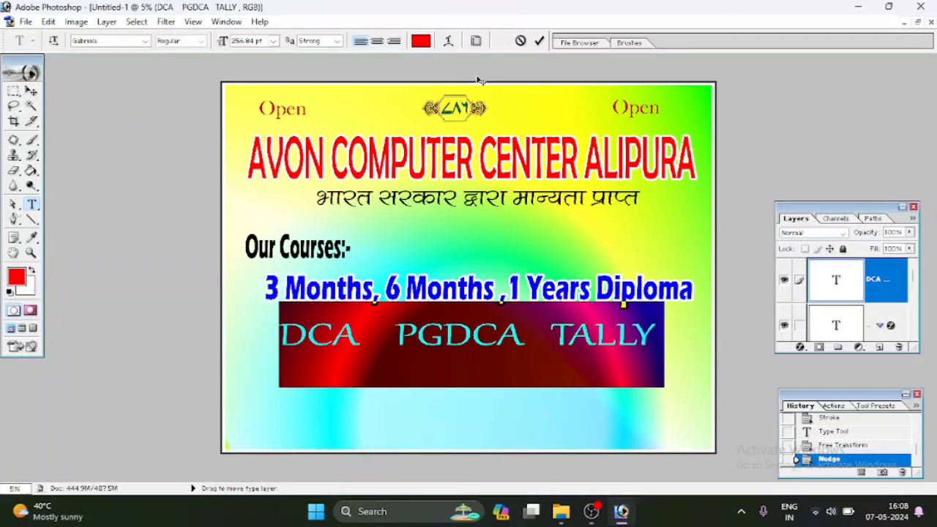
{"action": "left_click", "coordinate": [145, 41]}
{"action": "left_click", "coordinate": [138, 77]}
{"action": "left_click", "coordinate": [539, 41]}
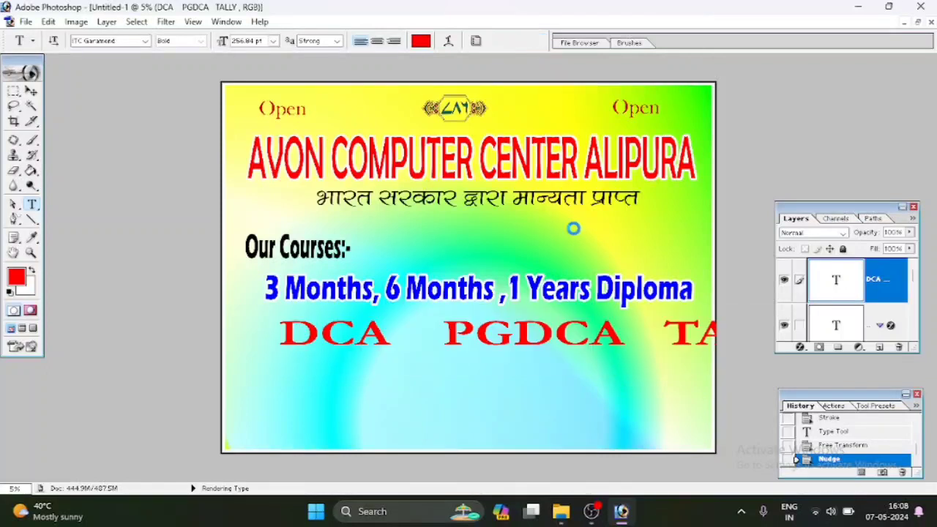
Shrink the course names line so it fits within the poster.
{"action": "key", "text": "ctrl+t"}
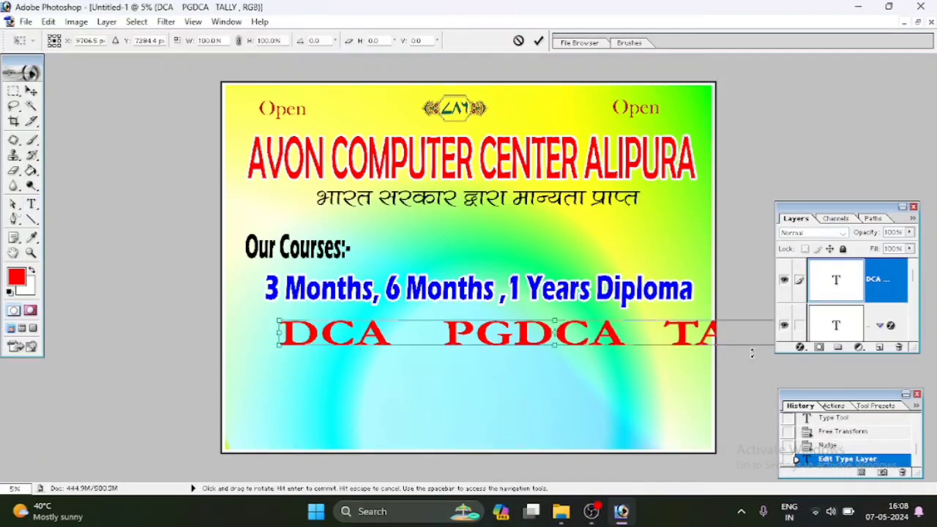
{"action": "left_click_drag", "start_coordinate": [872, 221], "coordinate": [889, 130]}
{"action": "mouse_move", "coordinate": [837, 333]}
{"action": "left_mouse_down"}
{"action": "mouse_move", "coordinate": [714, 336]}
{"action": "mouse_move", "coordinate": [682, 348]}
{"action": "left_mouse_up"}
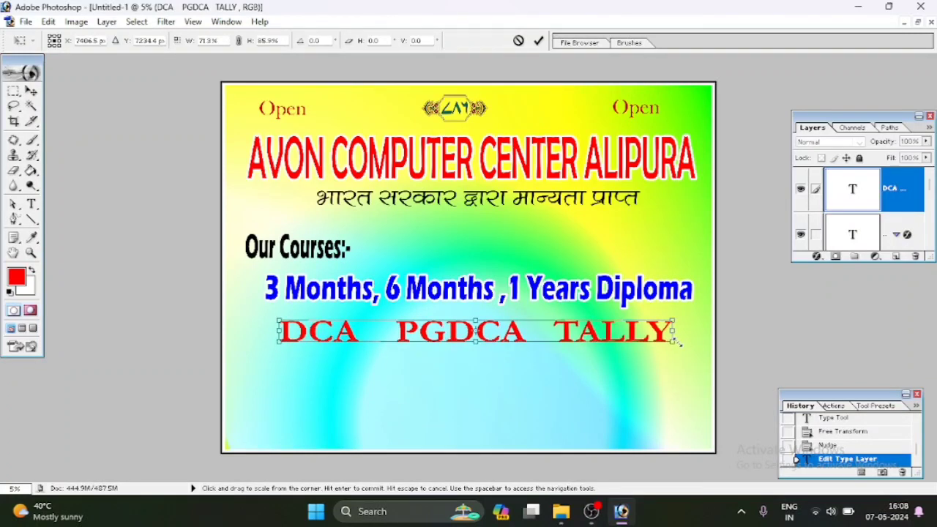
{"action": "key", "text": "Return"}
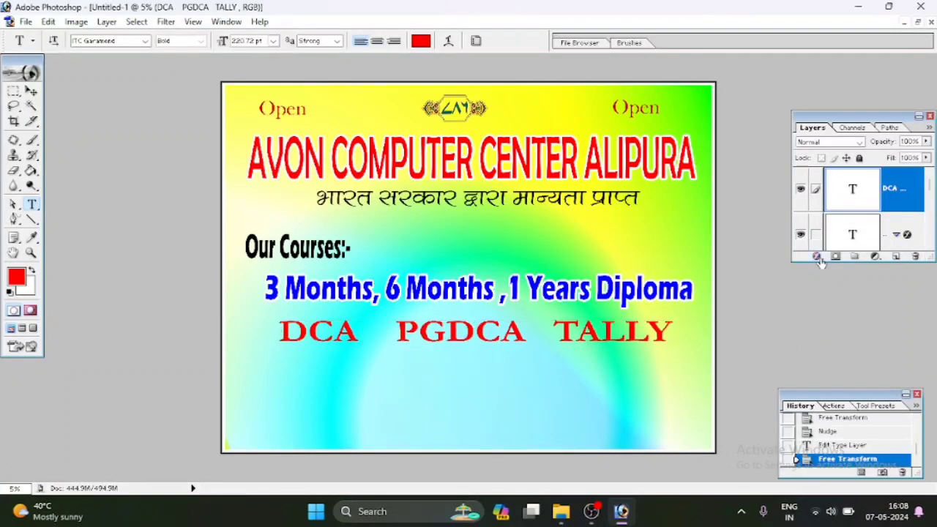
Add a thickened white stroke outline to the course names.
{"action": "left_click", "coordinate": [820, 256]}
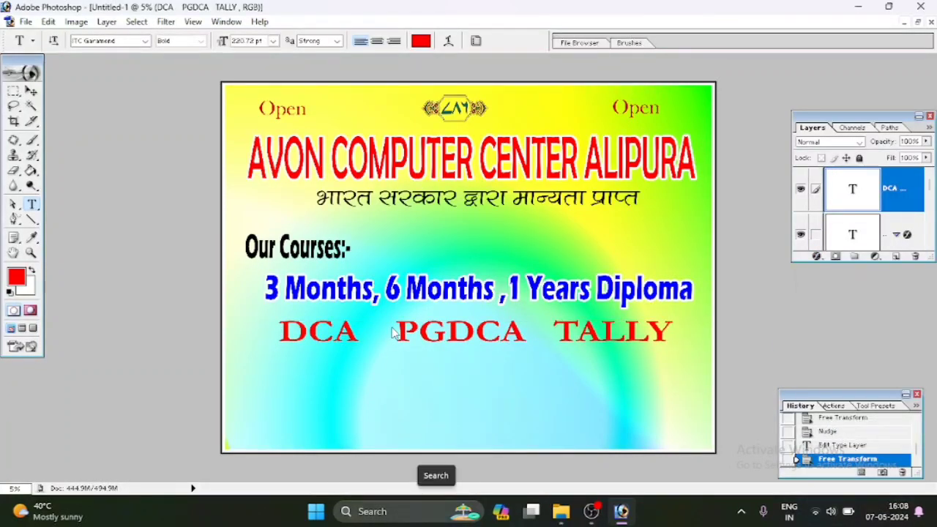
{"action": "left_click", "coordinate": [701, 306]}
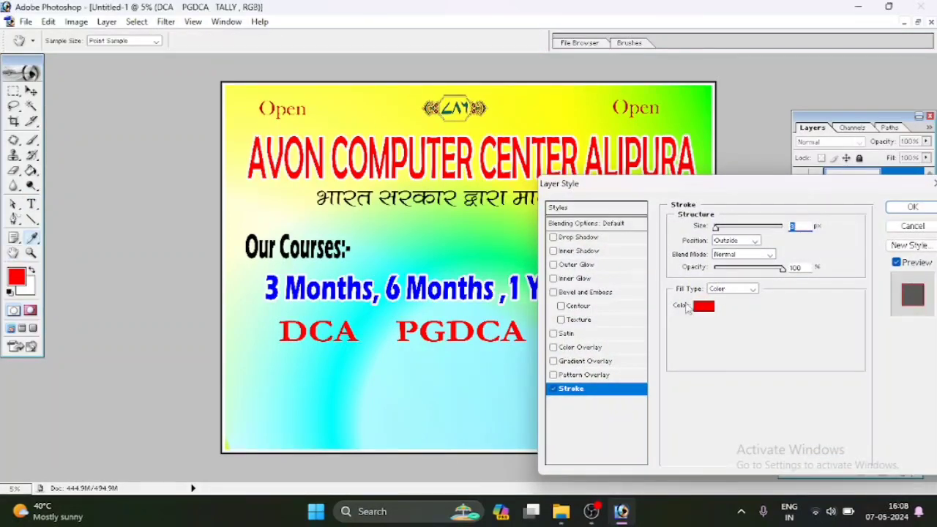
{"action": "left_click", "coordinate": [44, 319]}
{"action": "left_click", "coordinate": [337, 307]}
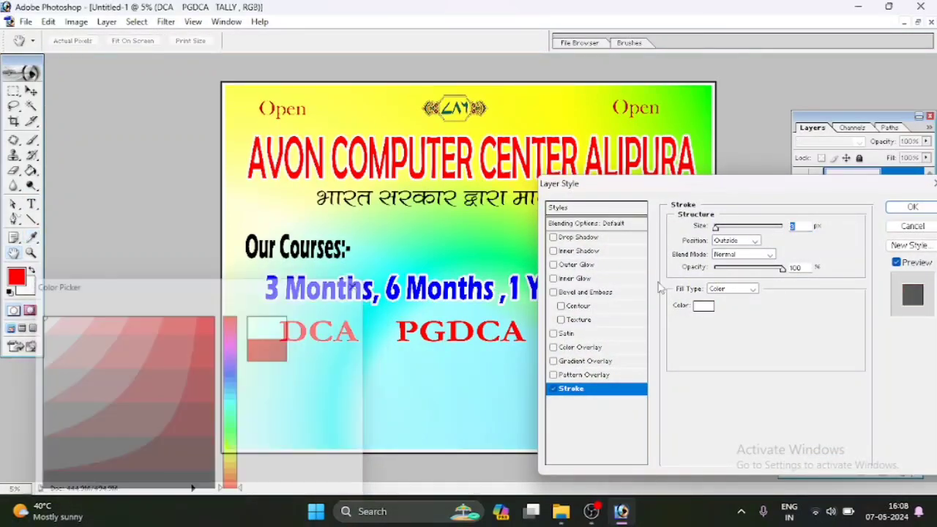
{"action": "left_click_drag", "start_coordinate": [715, 228], "coordinate": [739, 228]}
{"action": "left_click", "coordinate": [909, 207]}
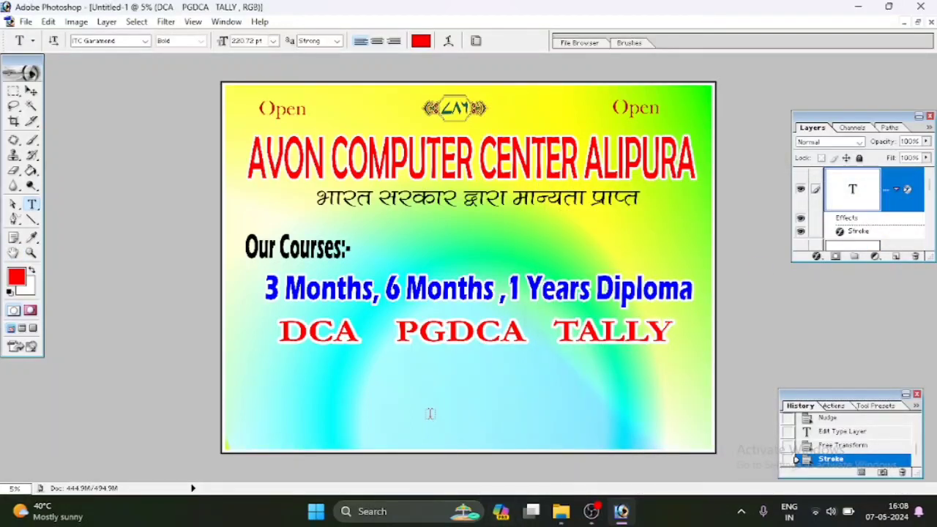
Add a 'Hindi & English Typing' line below the course names, shifted left and narrowed.
{"action": "left_click", "coordinate": [355, 377]}
{"action": "type", "text": "Hin"}
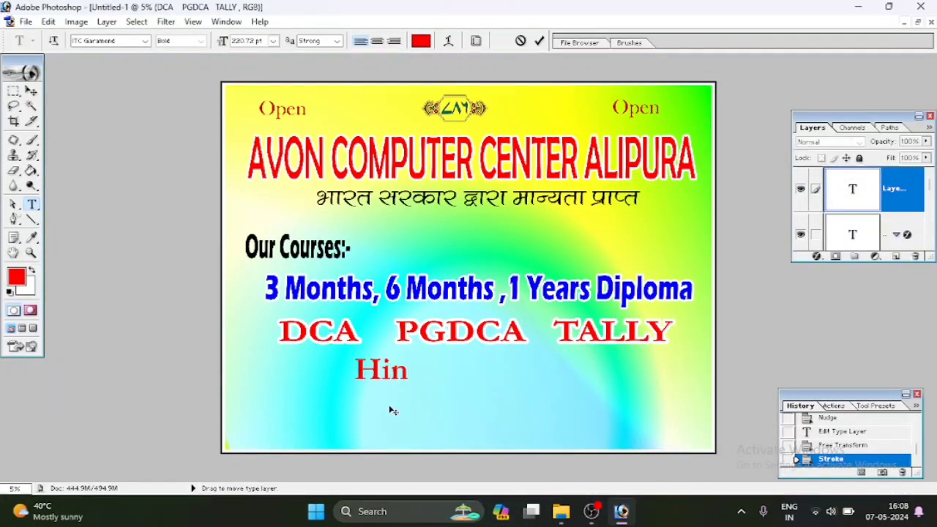
{"action": "type", "text": "di "}
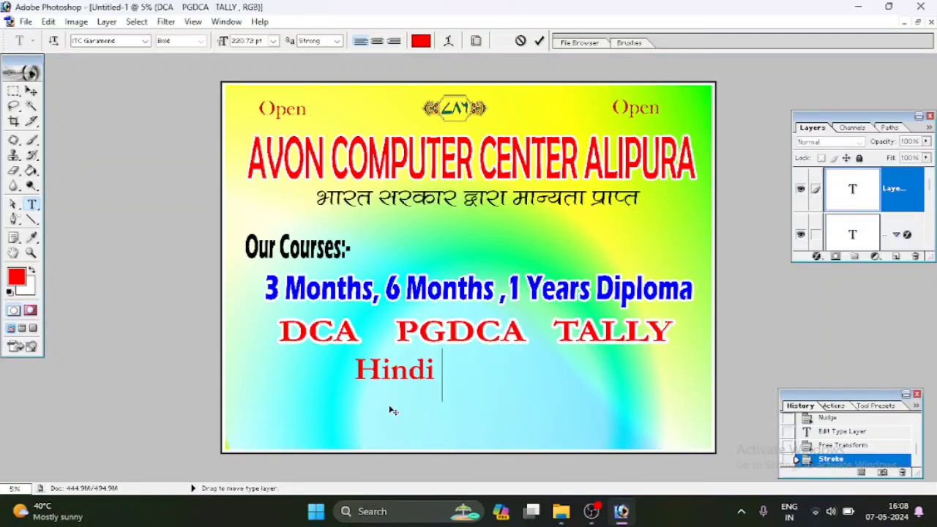
{"action": "type", "text": "& Eng"}
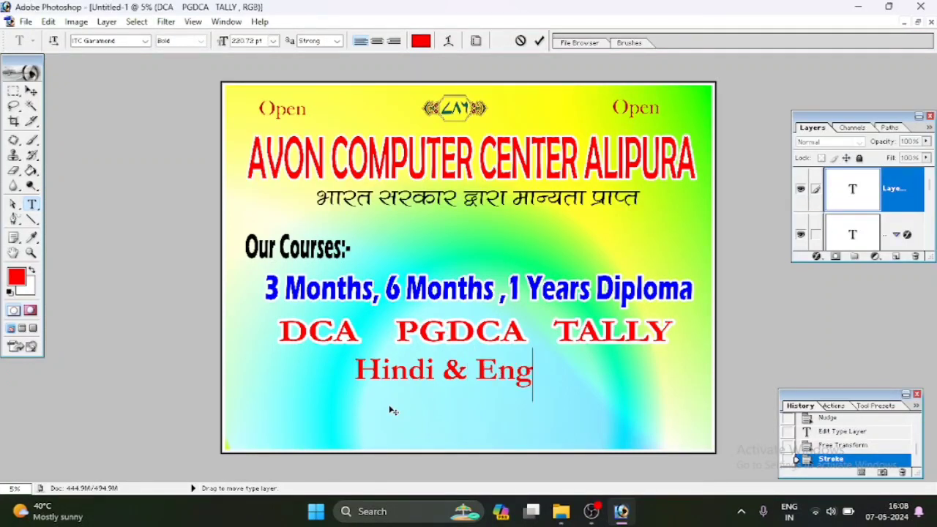
{"action": "type", "text": "lish Typing"}
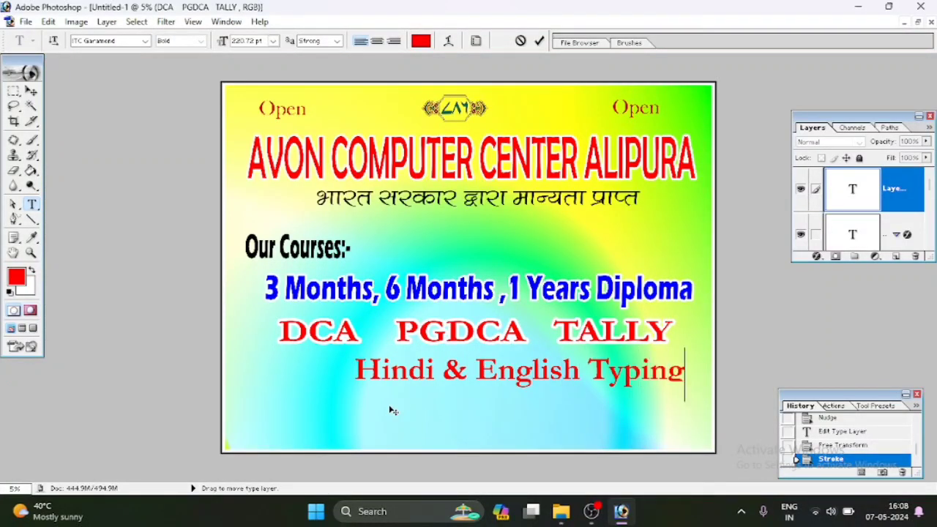
{"action": "left_click", "coordinate": [538, 41]}
{"action": "left_click", "coordinate": [31, 91]}
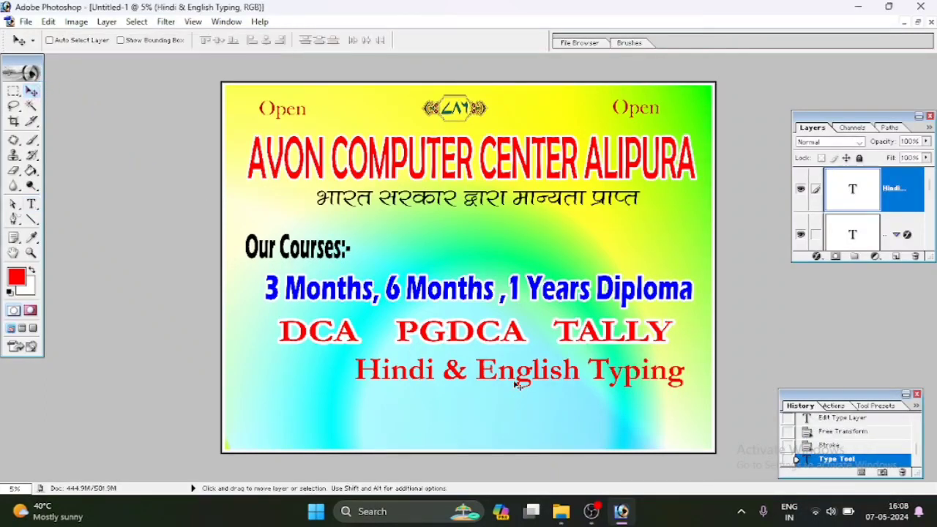
{"action": "left_click_drag", "start_coordinate": [519, 384], "coordinate": [466, 379]}
{"action": "key", "text": "ctrl+t"}
{"action": "left_click_drag", "start_coordinate": [632, 366], "coordinate": [527, 374]}
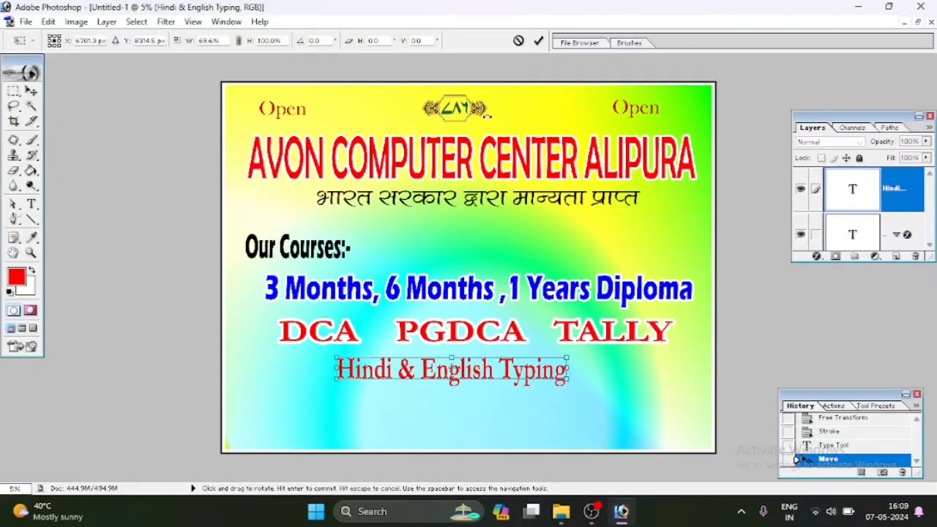
{"action": "left_click", "coordinate": [539, 41]}
Recolour the Hindi & English Typing text black.
{"action": "left_click", "coordinate": [31, 205]}
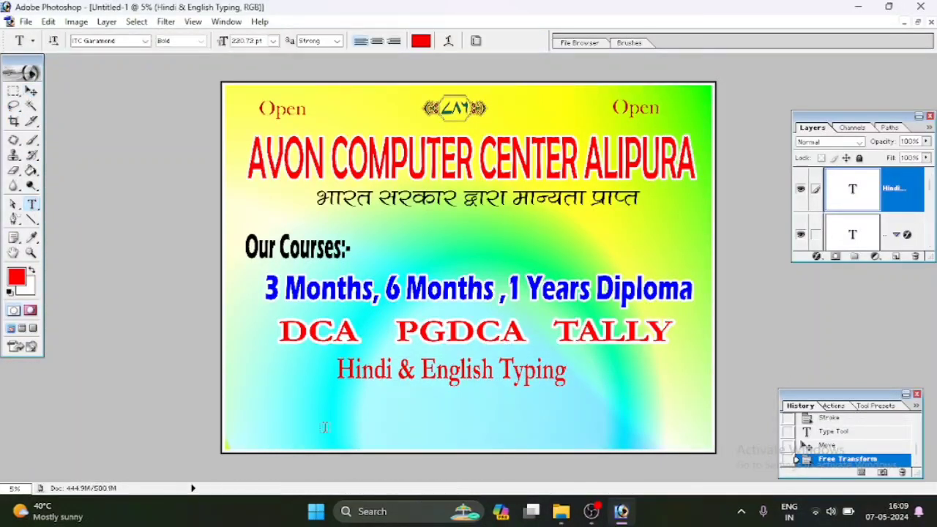
{"action": "left_click", "coordinate": [384, 374]}
{"action": "key", "text": "ctrl+a"}
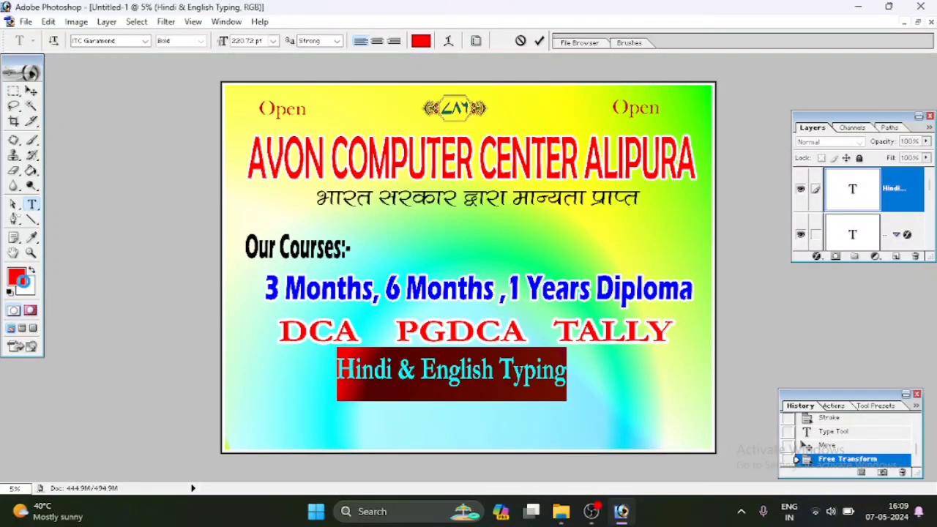
{"action": "left_click", "coordinate": [17, 277]}
{"action": "left_click", "coordinate": [183, 487]}
{"action": "left_click", "coordinate": [338, 309]}
{"action": "left_click", "coordinate": [539, 41]}
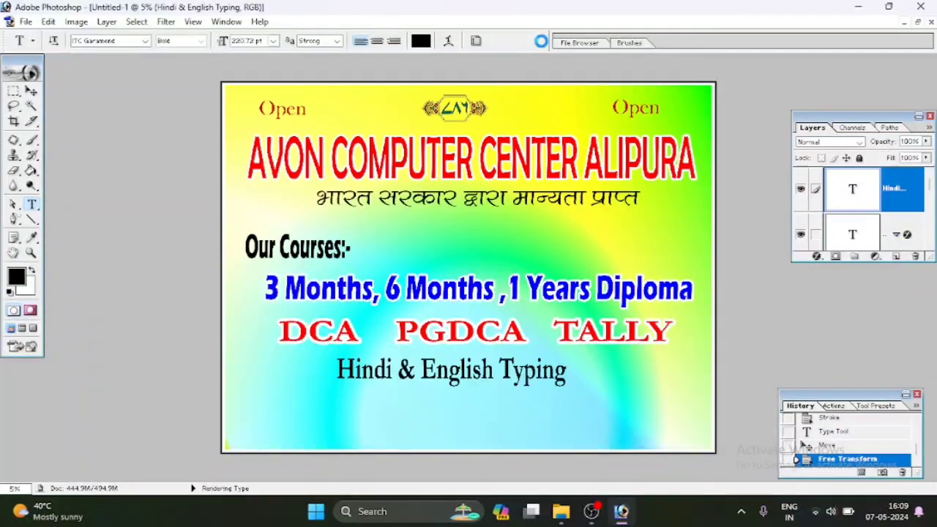
Add a 40 px white stroke outline to the typing line.
{"action": "left_click", "coordinate": [816, 256]}
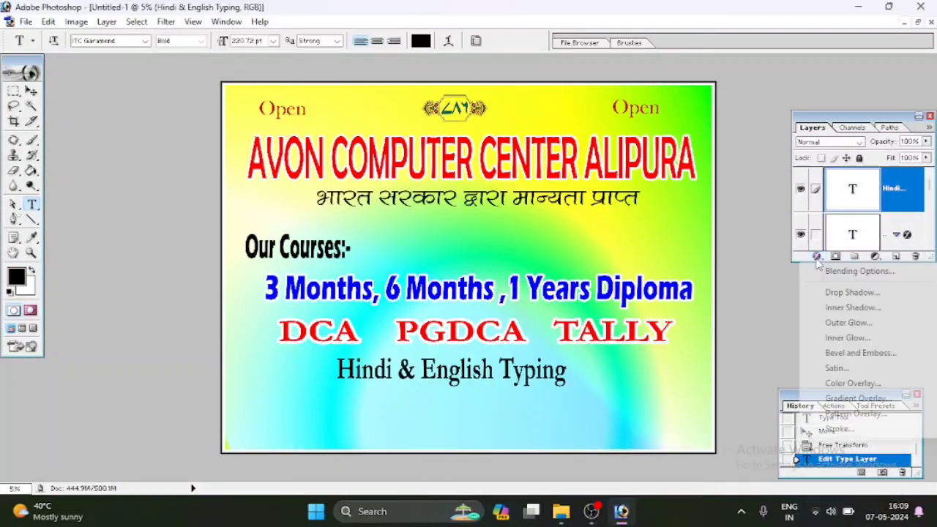
{"action": "left_click", "coordinate": [854, 428]}
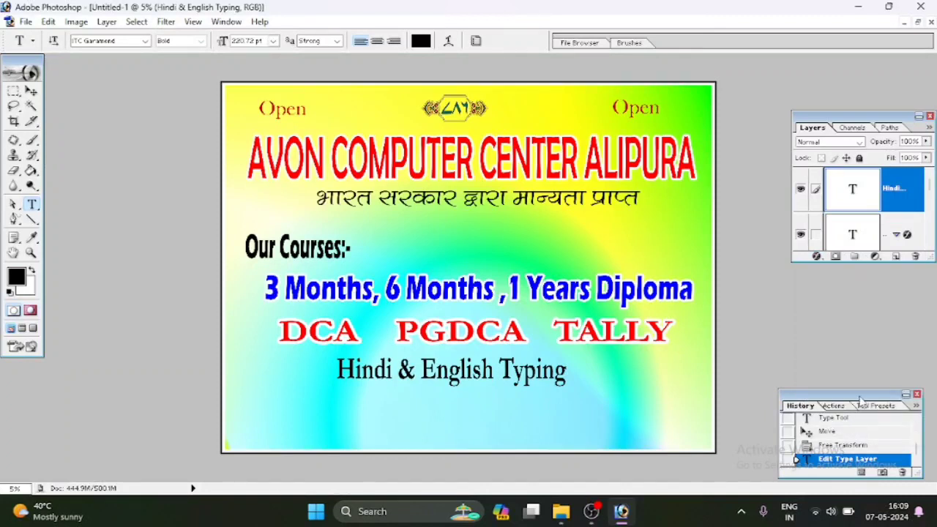
{"action": "left_click_drag", "start_coordinate": [723, 226], "coordinate": [727, 227]}
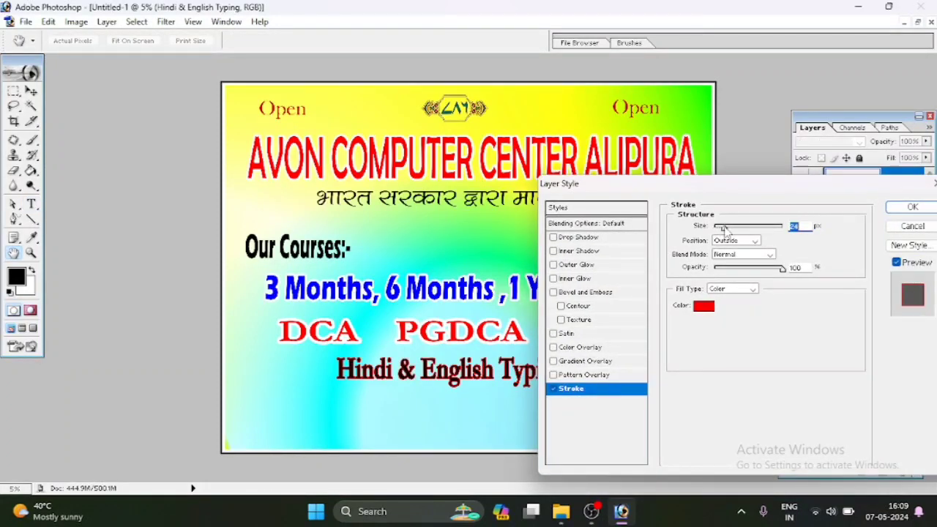
{"action": "left_click", "coordinate": [706, 306]}
{"action": "left_click", "coordinate": [40, 316]}
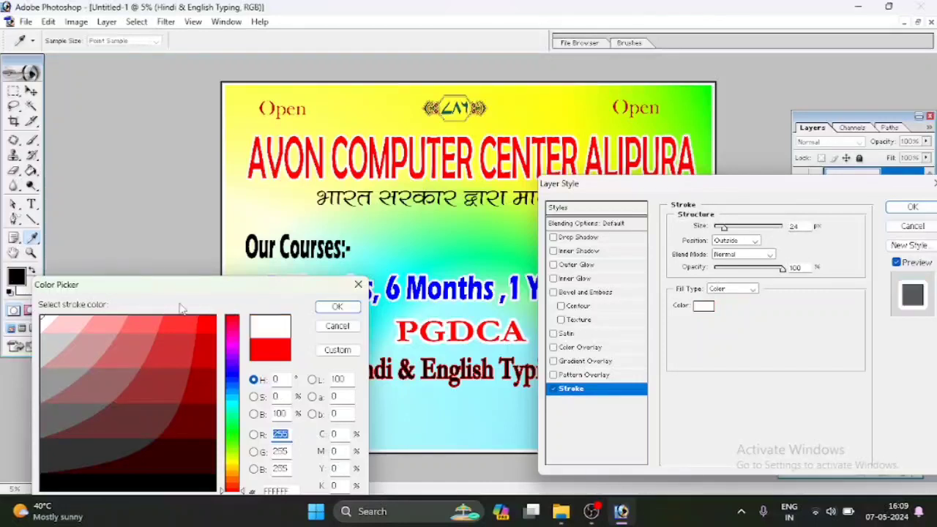
{"action": "left_click", "coordinate": [334, 303]}
{"action": "left_click_drag", "start_coordinate": [725, 227], "coordinate": [728, 229]}
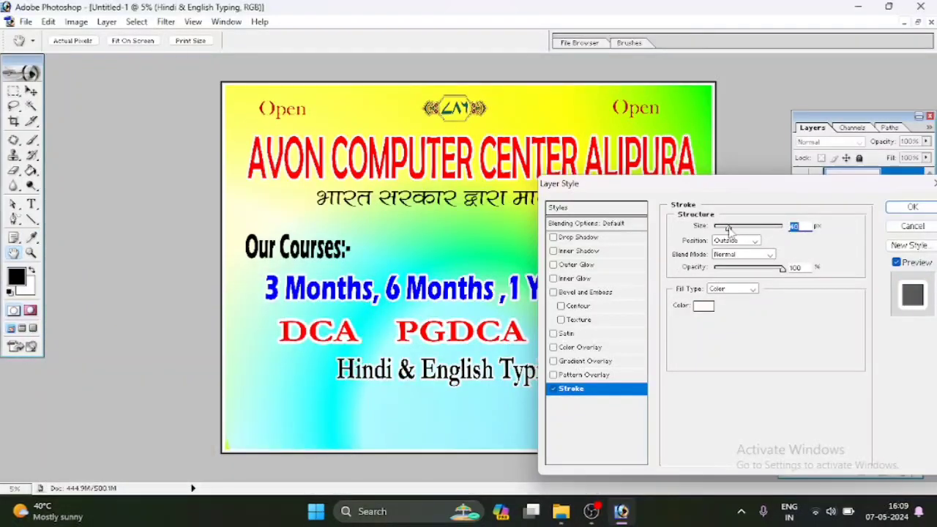
{"action": "left_click", "coordinate": [912, 206]}
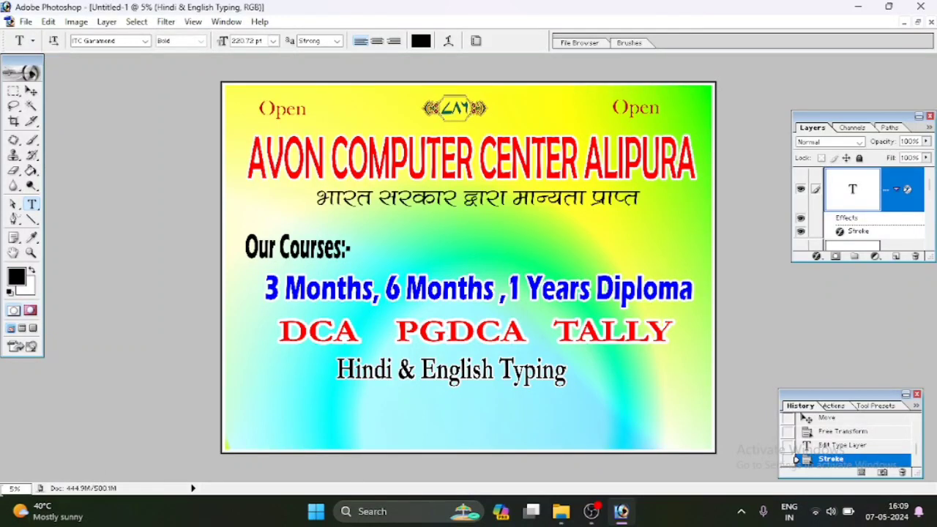
Type the Hindi computer-courses sentence in Kruti Dev 010 below the typing line.
{"action": "left_click", "coordinate": [317, 423]}
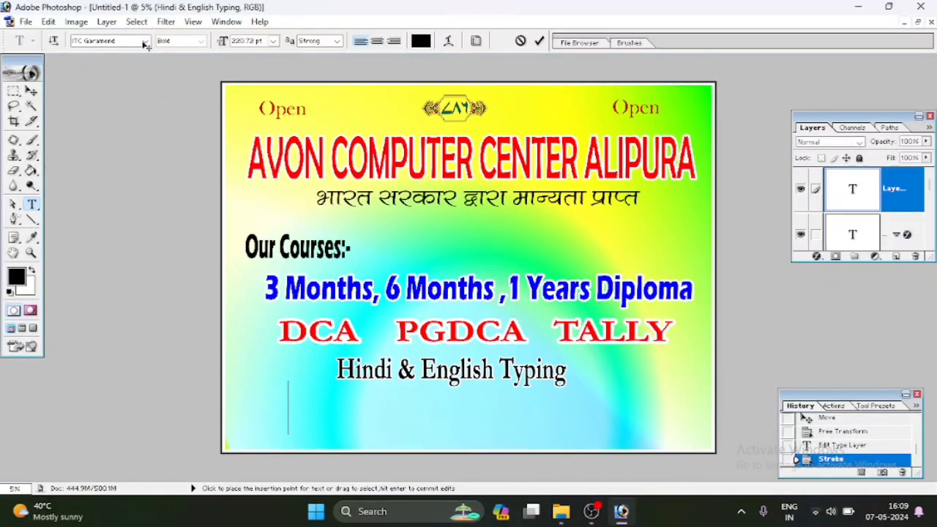
{"action": "left_click", "coordinate": [145, 40]}
{"action": "left_click_drag", "start_coordinate": [195, 110], "coordinate": [189, 116]}
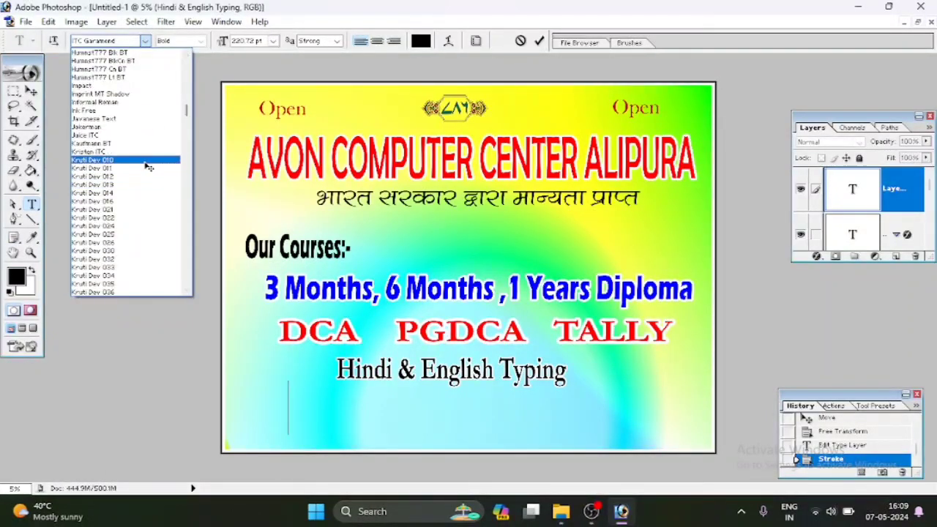
{"action": "left_click", "coordinate": [147, 159]}
{"action": "key", "text": "BackSpace"}
{"action": "type", "text": "grk"}
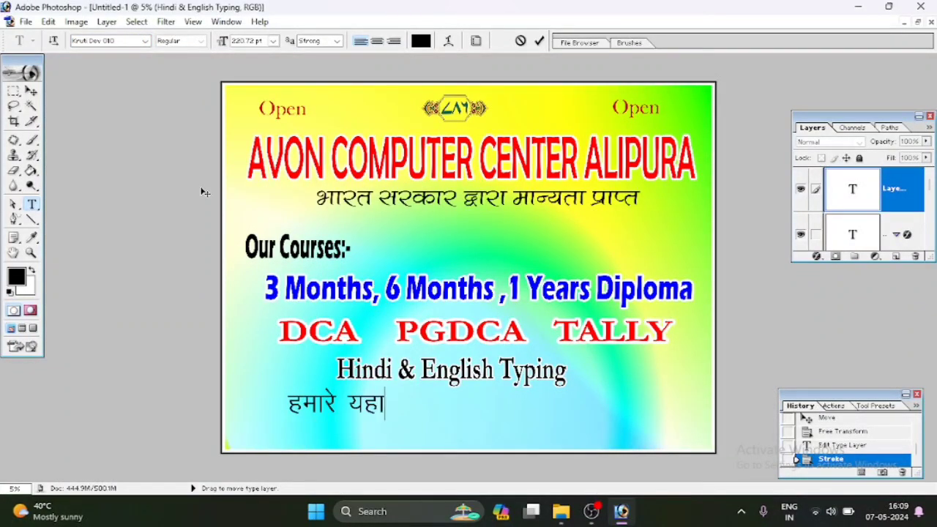
{"action": "type", "text": "j"}
{"action": "type", "text": " lHh iz"}
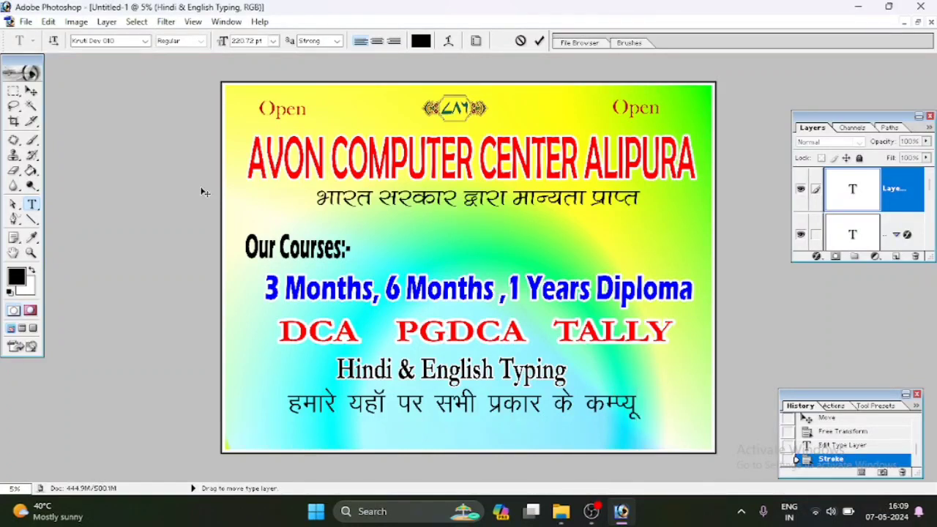
{"action": "type", "text": "V"}
{"action": "type", "text": "j dk"}
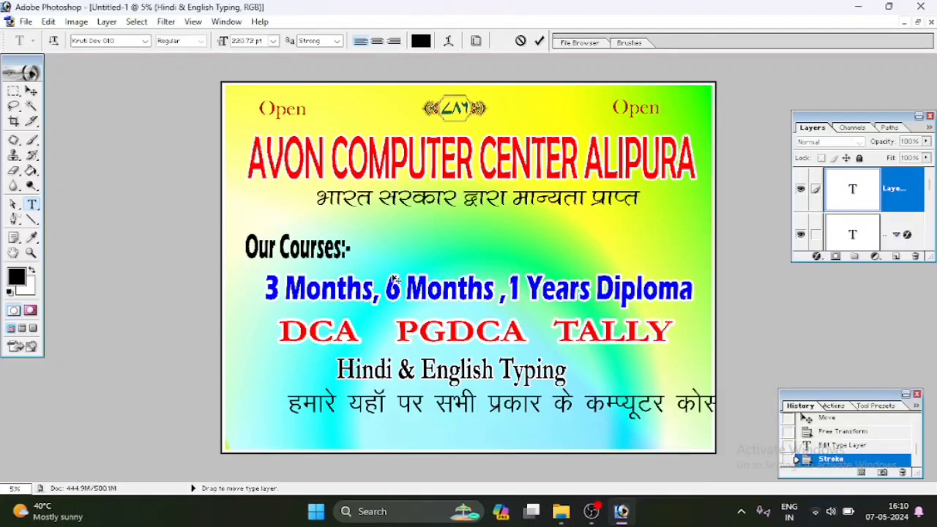
{"action": "left_click", "coordinate": [539, 42]}
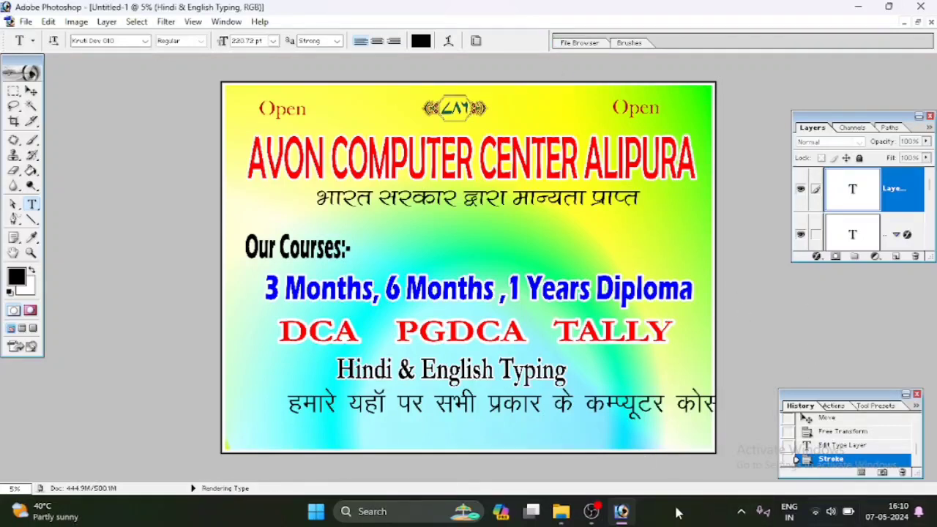
Move the Hindi line left, shrink it to fit the poster, and nudge it up.
{"action": "left_click", "coordinate": [31, 92]}
{"action": "left_click_drag", "start_coordinate": [624, 414], "coordinate": [538, 411]}
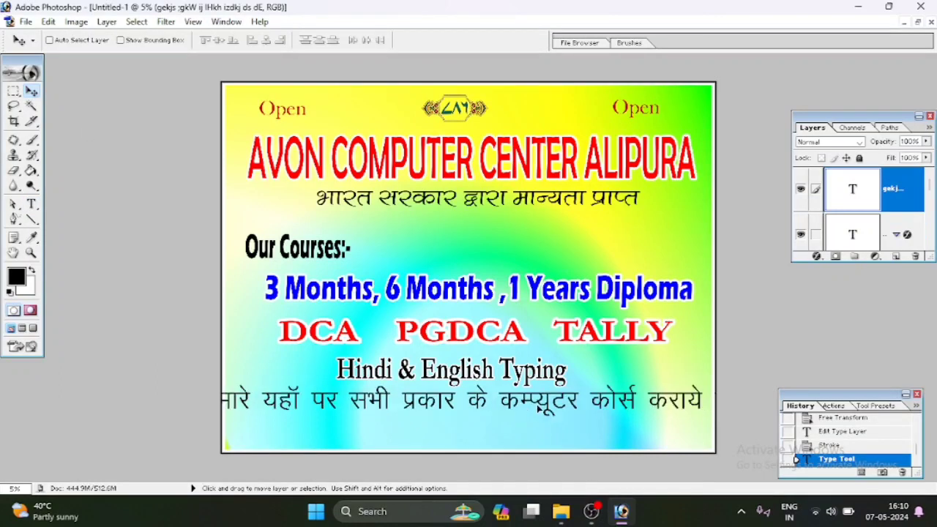
{"action": "key", "text": "ctrl+t"}
{"action": "left_click_drag", "start_coordinate": [794, 385], "coordinate": [692, 391]}
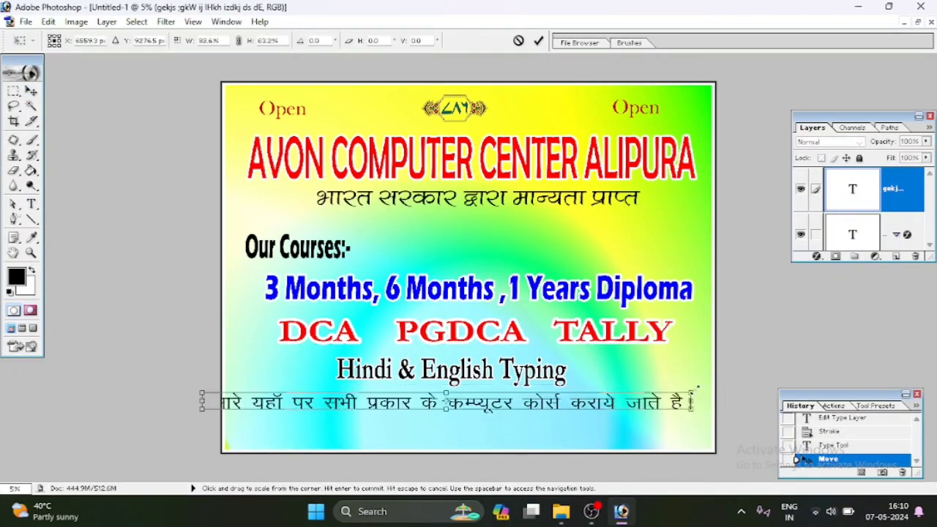
{"action": "left_click_drag", "start_coordinate": [199, 403], "coordinate": [242, 403]}
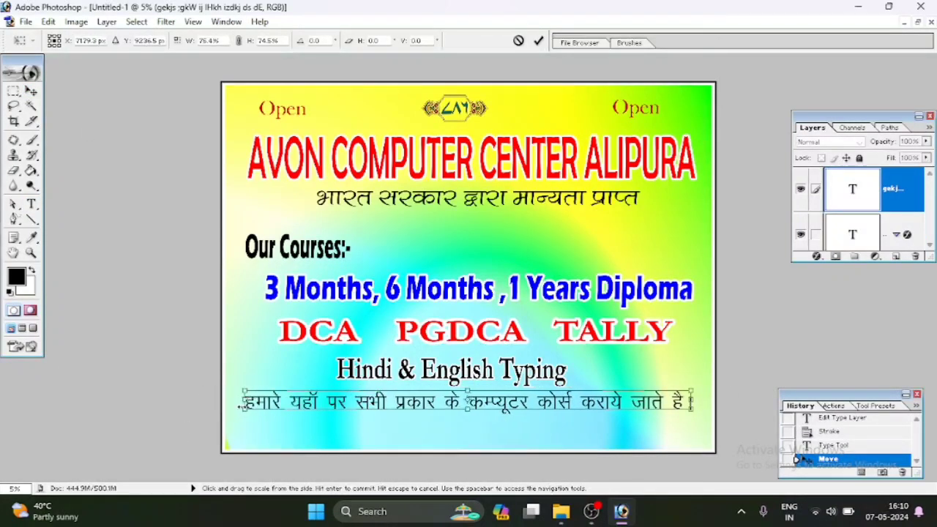
{"action": "left_click", "coordinate": [537, 41]}
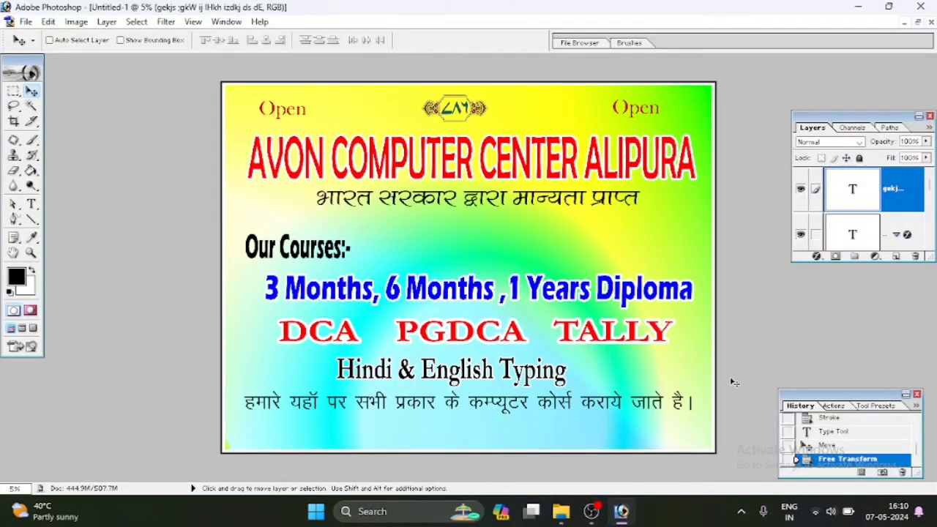
{"action": "key", "text": "Up"}
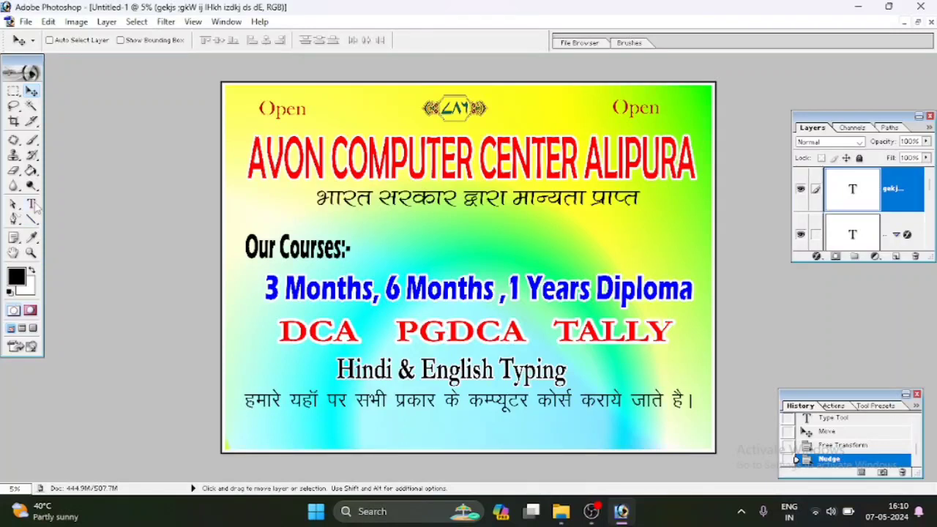
{"action": "left_click", "coordinate": [31, 205]}
Recolour the Hindi computer-courses line red.
{"action": "key", "text": "Return"}
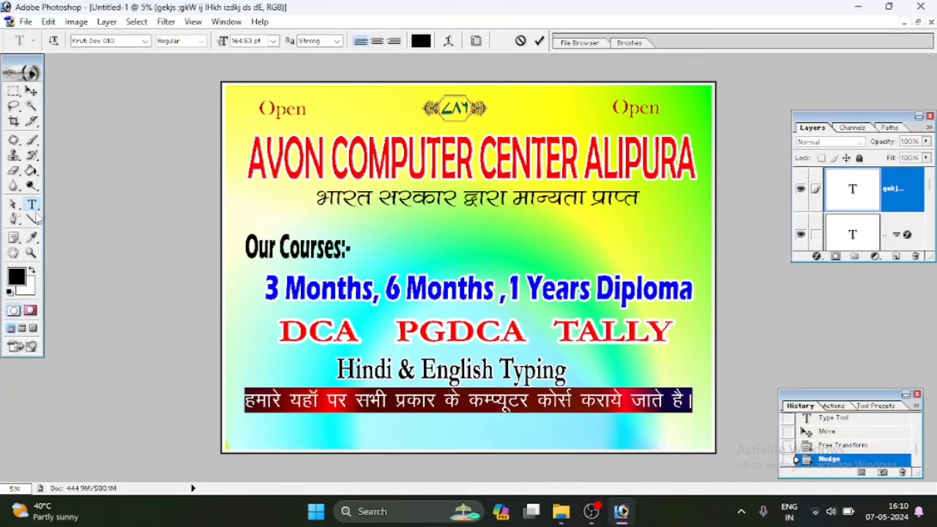
{"action": "left_click", "coordinate": [16, 276]}
{"action": "left_click", "coordinate": [212, 346]}
{"action": "left_click", "coordinate": [334, 306]}
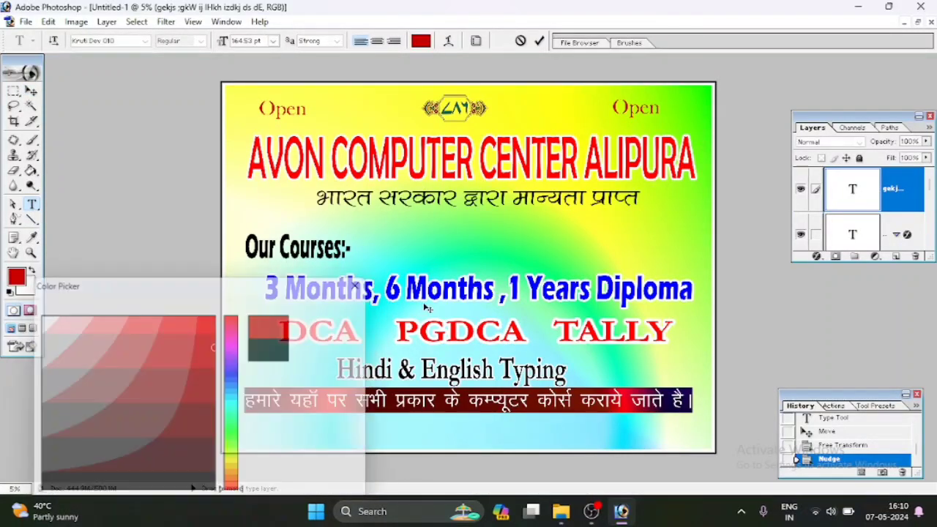
{"action": "key", "text": "ctrl+Return"}
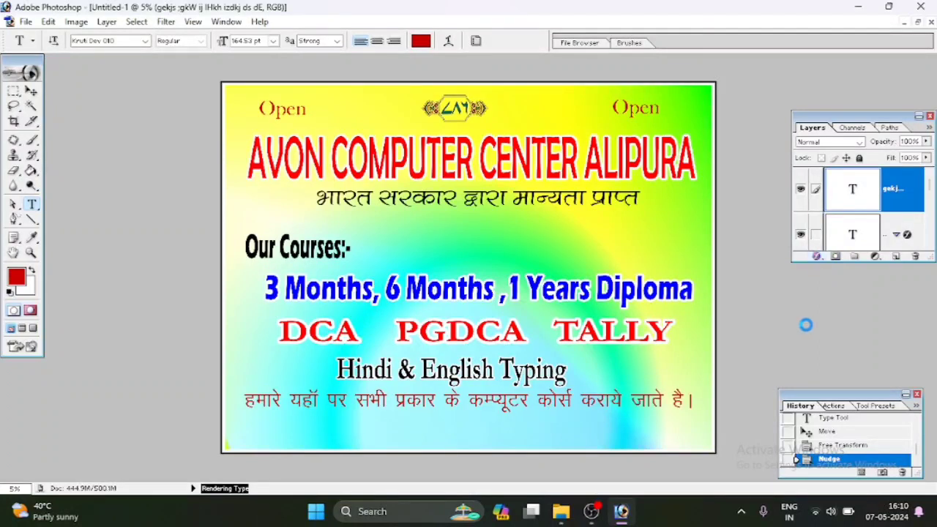
Give the Hindi line a 40 px white stroke, then bring up the Open dialog.
{"action": "left_click", "coordinate": [823, 474]}
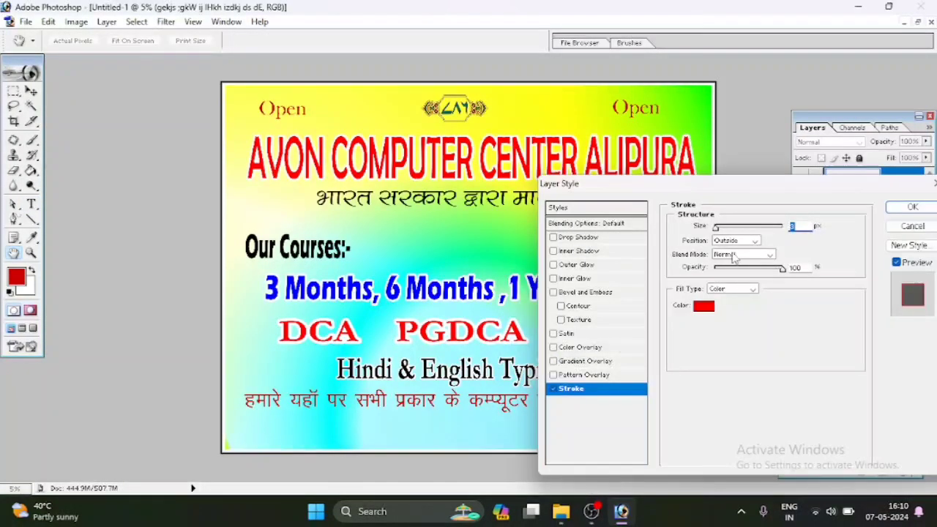
{"action": "left_click_drag", "start_coordinate": [716, 227], "coordinate": [736, 227]}
{"action": "left_click", "coordinate": [704, 305]}
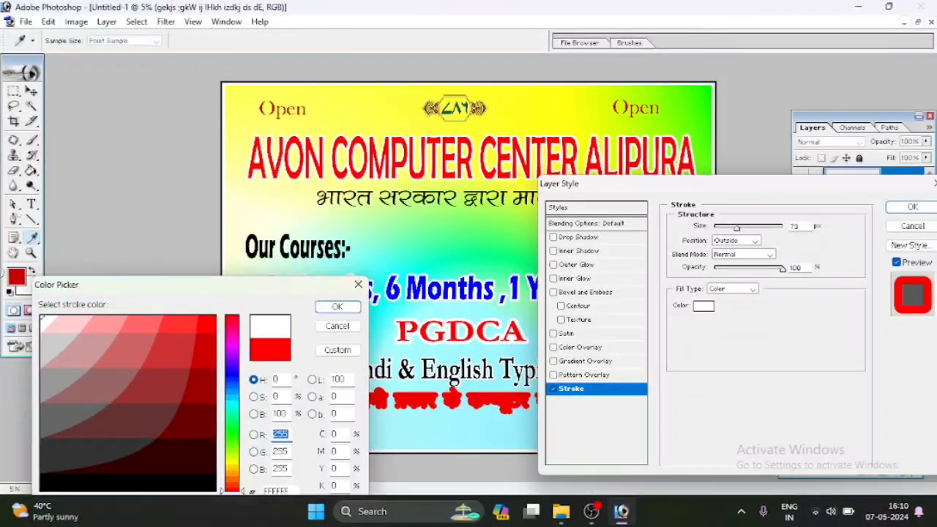
{"action": "left_click", "coordinate": [338, 306]}
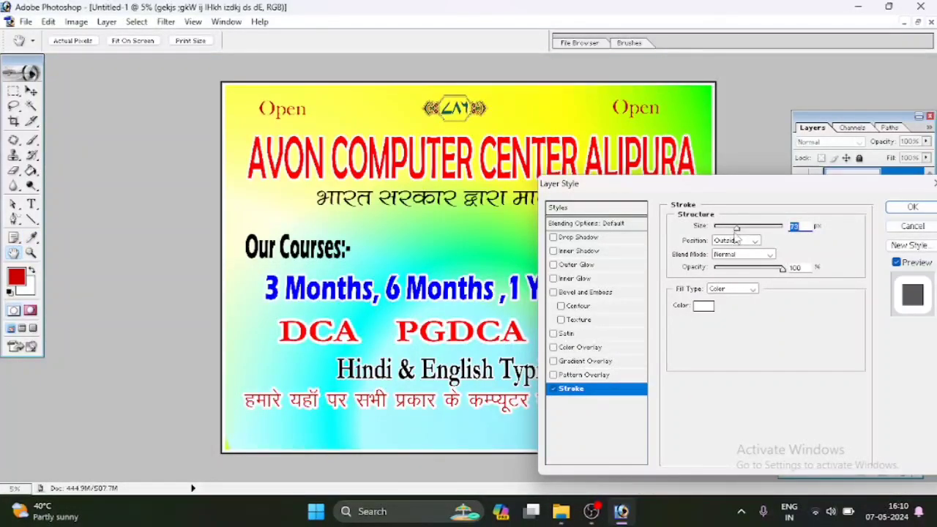
{"action": "left_click_drag", "start_coordinate": [736, 229], "coordinate": [732, 231]}
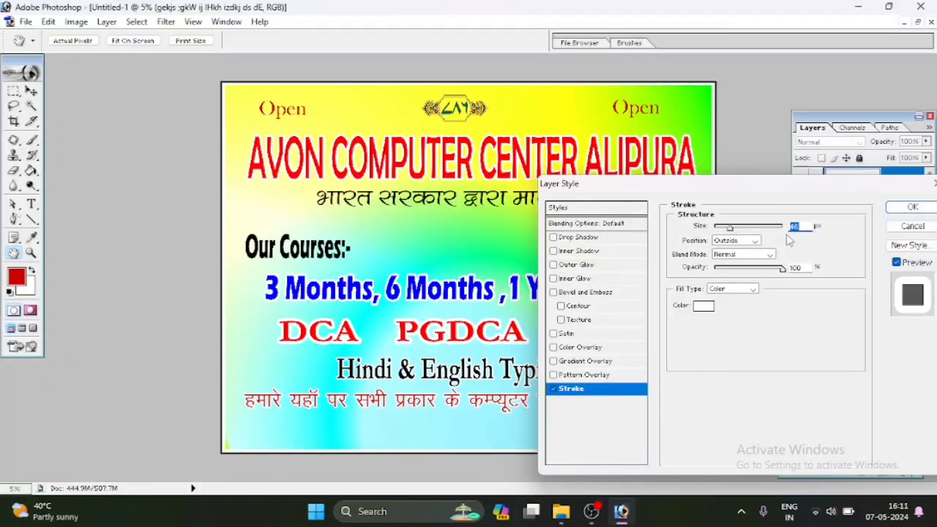
{"action": "left_click", "coordinate": [912, 207]}
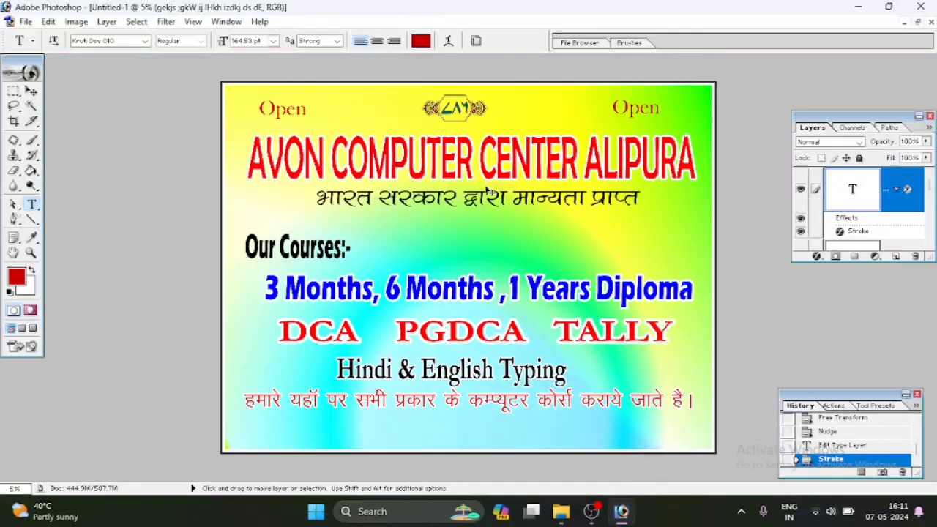
{"action": "key", "text": "ctrl+o"}
{"action": "mouse_move", "coordinate": [646, 106]}
{"action": "left_mouse_down"}
{"action": "mouse_move", "coordinate": [635, 189]}
{"action": "mouse_move", "coordinate": [630, 98]}
{"action": "left_mouse_up"}
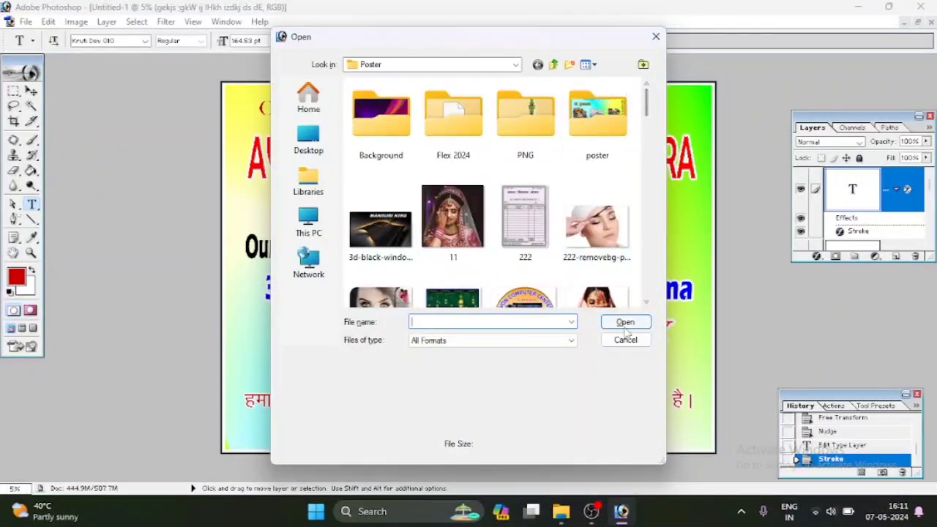
Draw a red ellipse on the poster's right beside 'Our Courses:-'.
{"action": "left_click", "coordinate": [626, 339]}
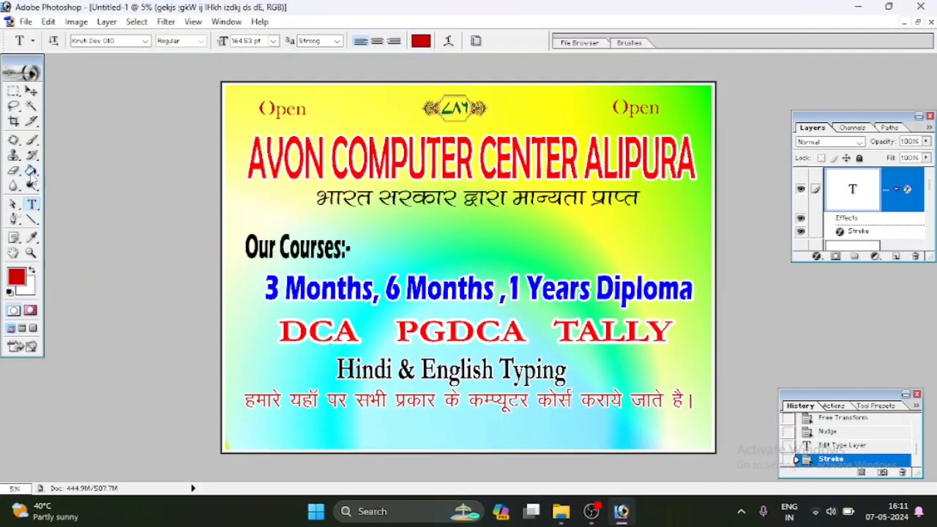
{"action": "left_click_drag", "start_coordinate": [31, 220], "coordinate": [81, 242]}
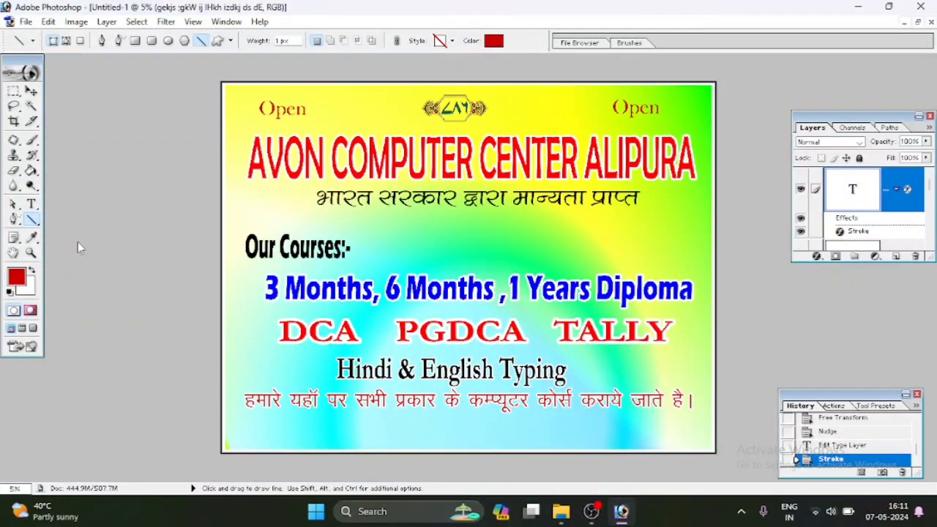
{"action": "left_click_drag", "start_coordinate": [597, 217], "coordinate": [700, 267]}
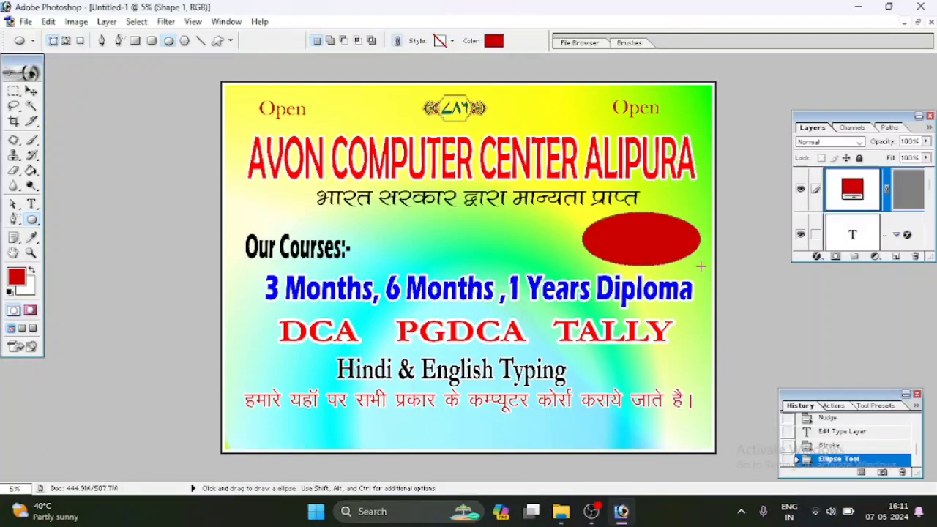
Type 'Admission Open' in Arial Rounded MT Bold on the poster.
{"action": "left_click", "coordinate": [31, 204]}
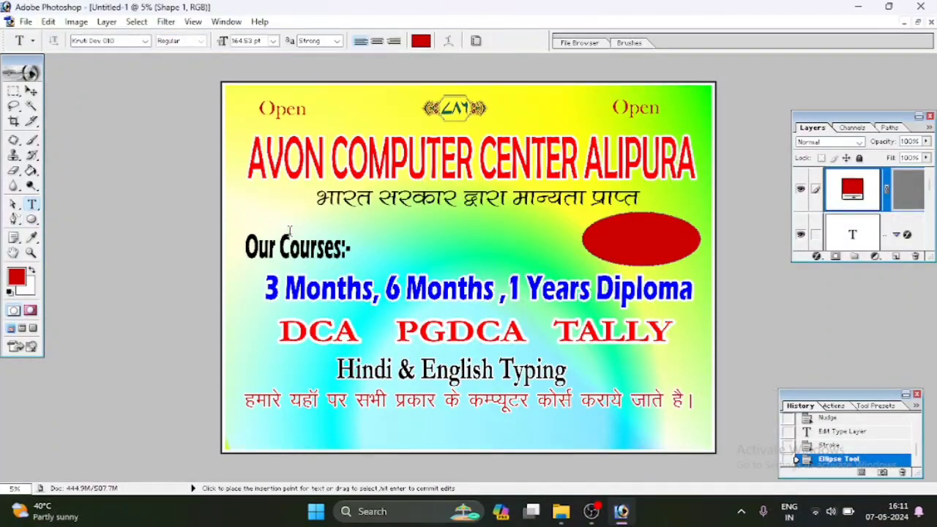
{"action": "left_click", "coordinate": [391, 245]}
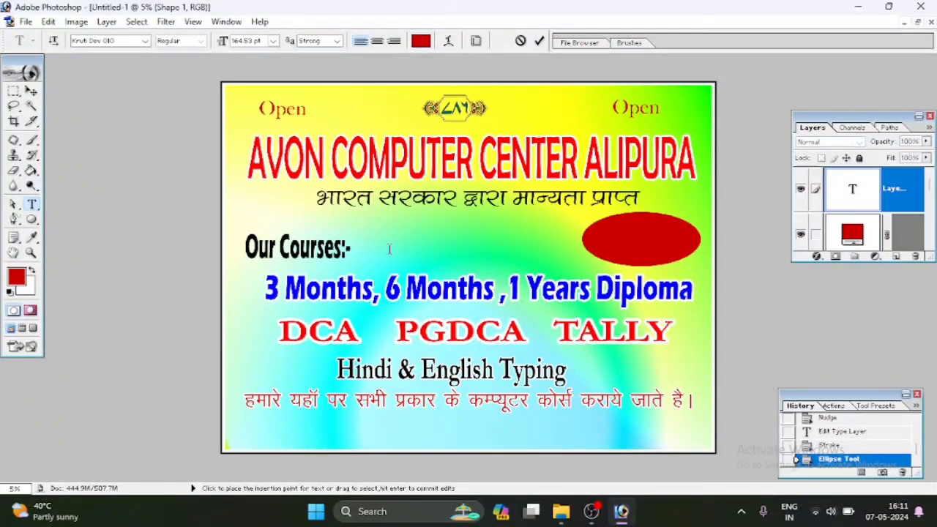
{"action": "left_click", "coordinate": [145, 40]}
{"action": "left_click_drag", "start_coordinate": [187, 126], "coordinate": [187, 64]}
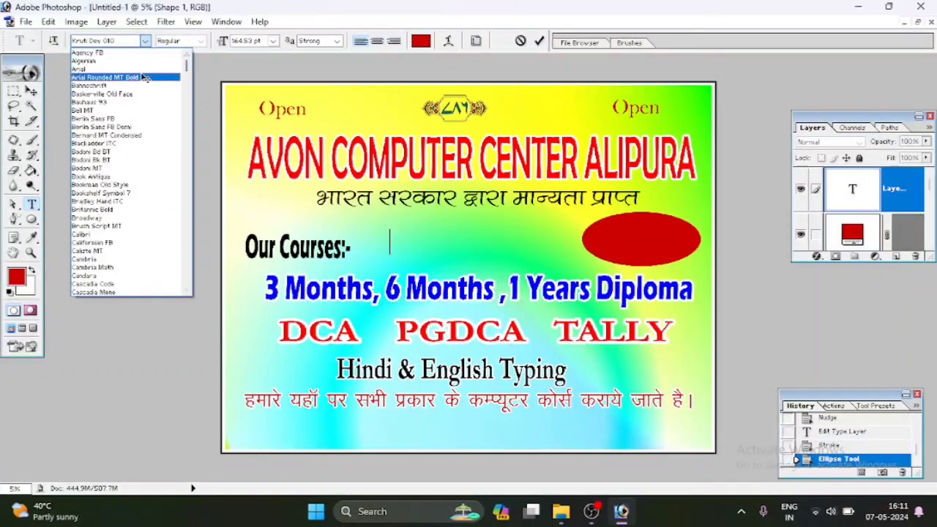
{"action": "left_click", "coordinate": [146, 78]}
{"action": "type", "text": "Ad"}
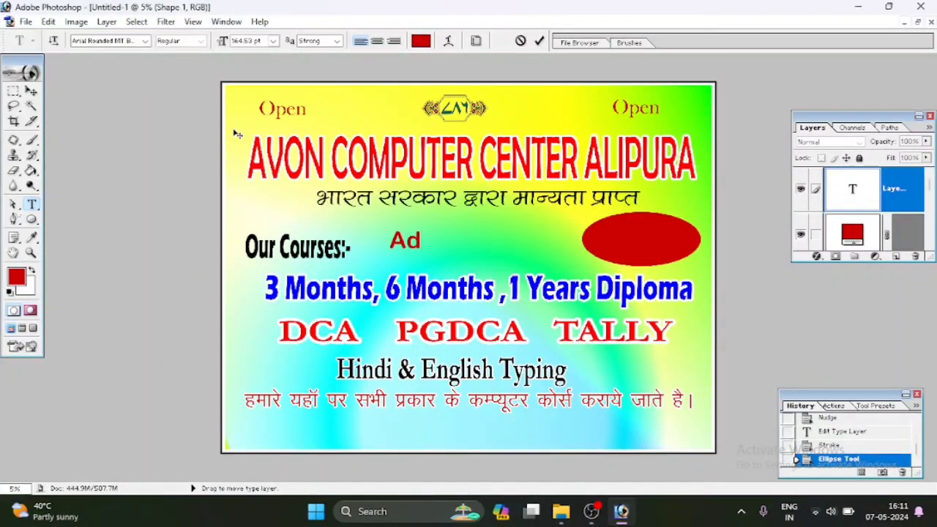
{"action": "type", "text": "missio"}
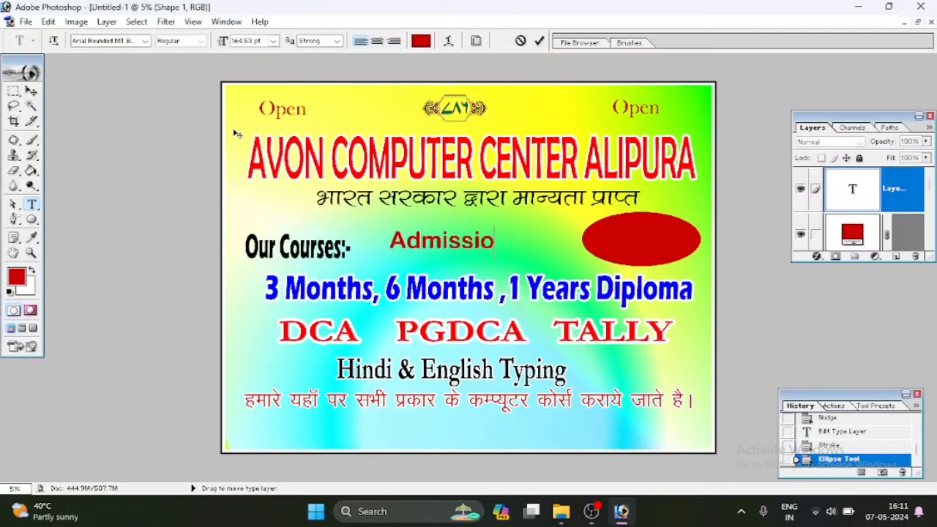
{"action": "type", "text": "n Open"}
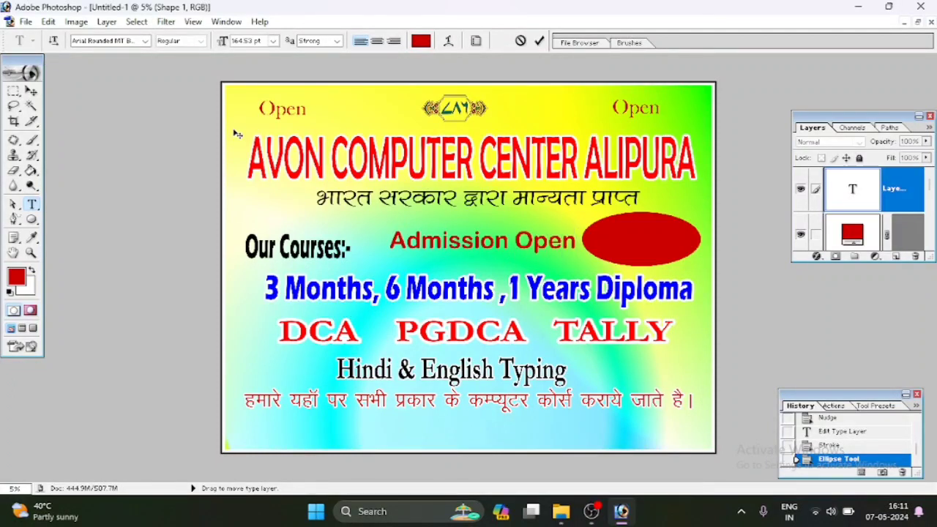
Make the Admission Open text white and move it onto the red ellipse.
{"action": "key", "text": "ctrl+a"}
{"action": "left_click", "coordinate": [16, 277]}
{"action": "left_click", "coordinate": [41, 317]}
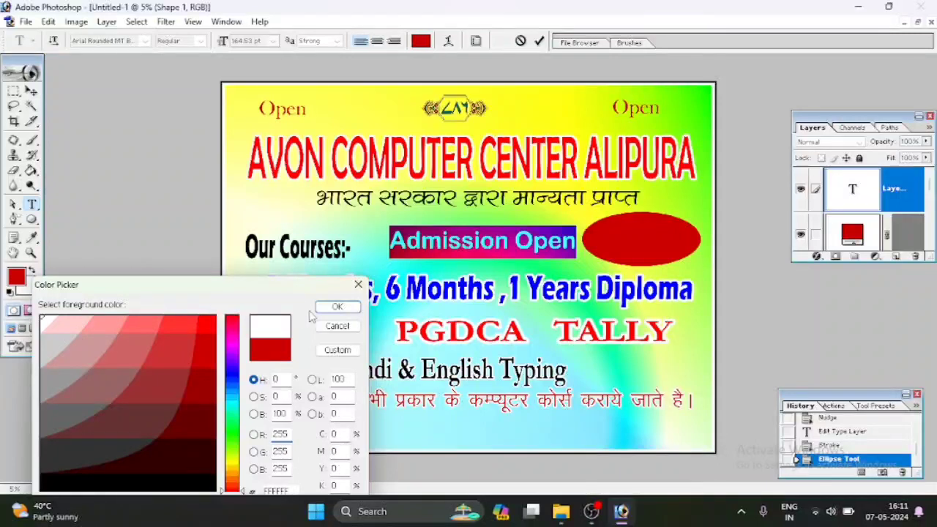
{"action": "left_click", "coordinate": [335, 307]}
{"action": "left_click", "coordinate": [539, 40]}
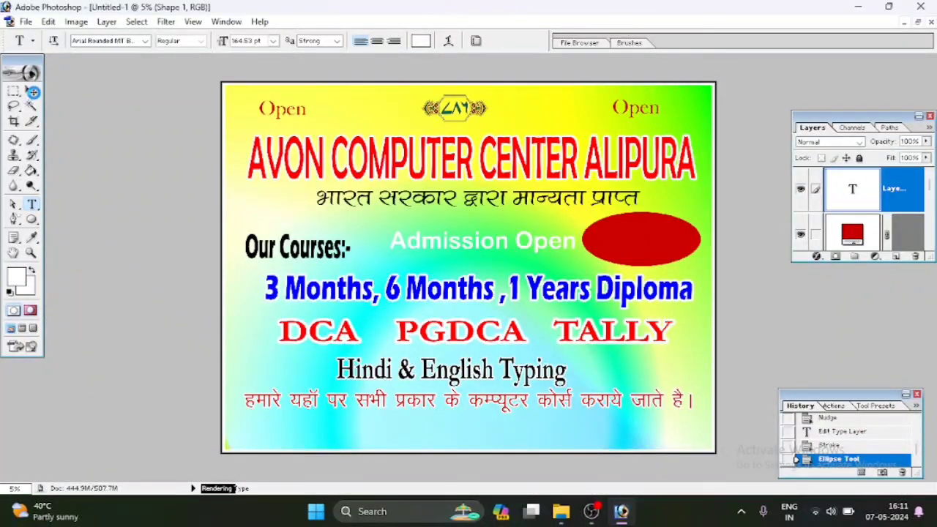
{"action": "left_click", "coordinate": [33, 92]}
{"action": "left_click_drag", "start_coordinate": [436, 240], "coordinate": [597, 235]}
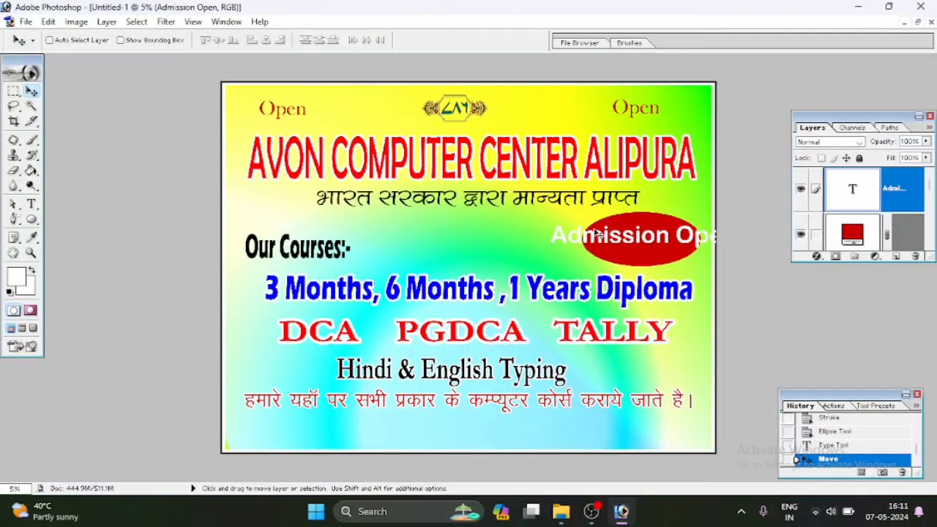
Scale the Admission Open text to fill the red ellipse and nudge it up.
{"action": "key", "text": "ctrl+t"}
{"action": "left_click_drag", "start_coordinate": [734, 234], "coordinate": [681, 235]}
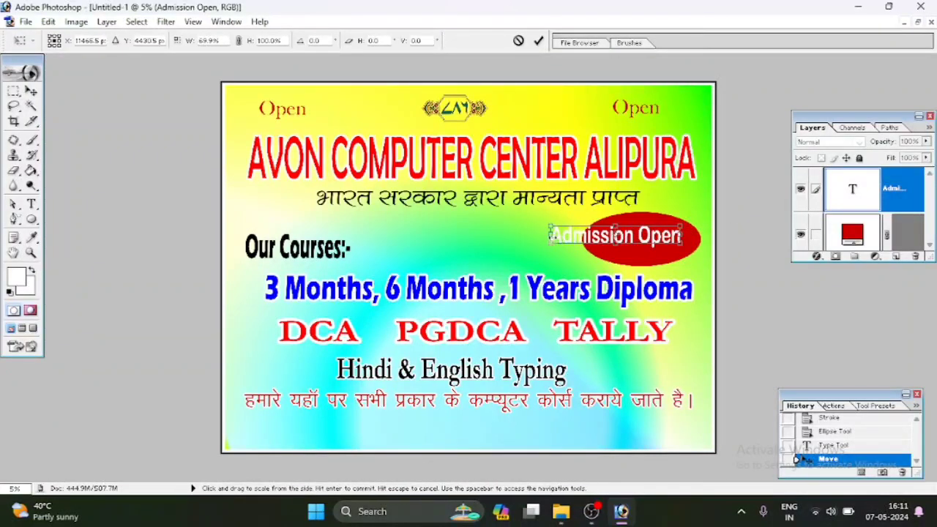
{"action": "mouse_move", "coordinate": [548, 235]}
{"action": "left_mouse_down"}
{"action": "mouse_move", "coordinate": [594, 234]}
{"action": "mouse_move", "coordinate": [637, 253]}
{"action": "mouse_move", "coordinate": [639, 217]}
{"action": "left_mouse_up"}
{"action": "left_click_drag", "start_coordinate": [682, 239], "coordinate": [701, 238]}
{"action": "left_click_drag", "start_coordinate": [598, 237], "coordinate": [637, 238]}
{"action": "left_click", "coordinate": [538, 39]}
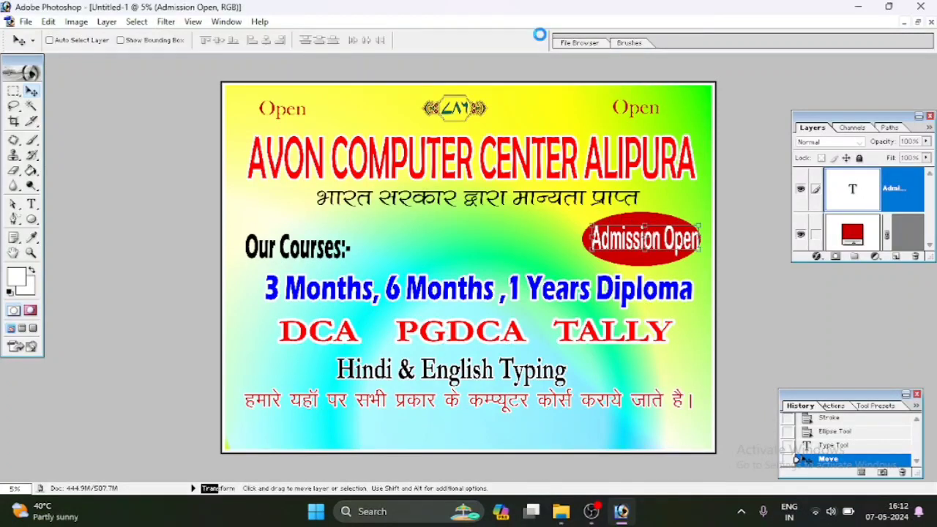
{"action": "key", "text": "Up"}
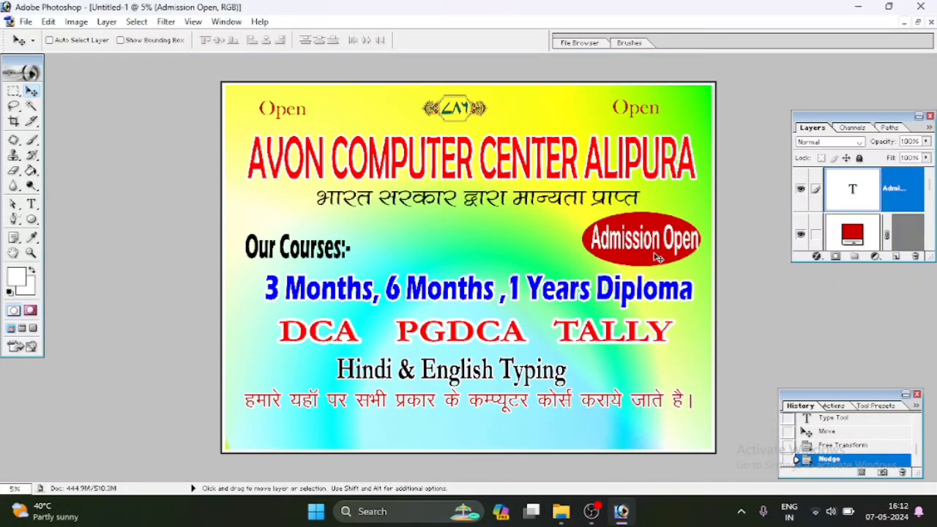
Widen the Shape 1 ellipse leftward and recentre the Admission Open text inside it.
{"action": "right_click", "coordinate": [657, 256]}
{"action": "left_click", "coordinate": [676, 264]}
{"action": "key", "text": "ctrl+t"}
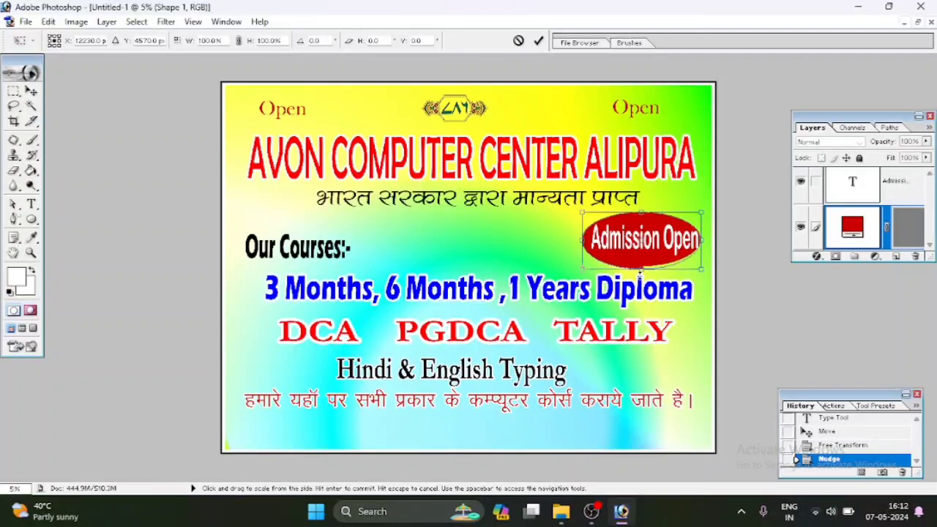
{"action": "left_click_drag", "start_coordinate": [583, 240], "coordinate": [560, 240]}
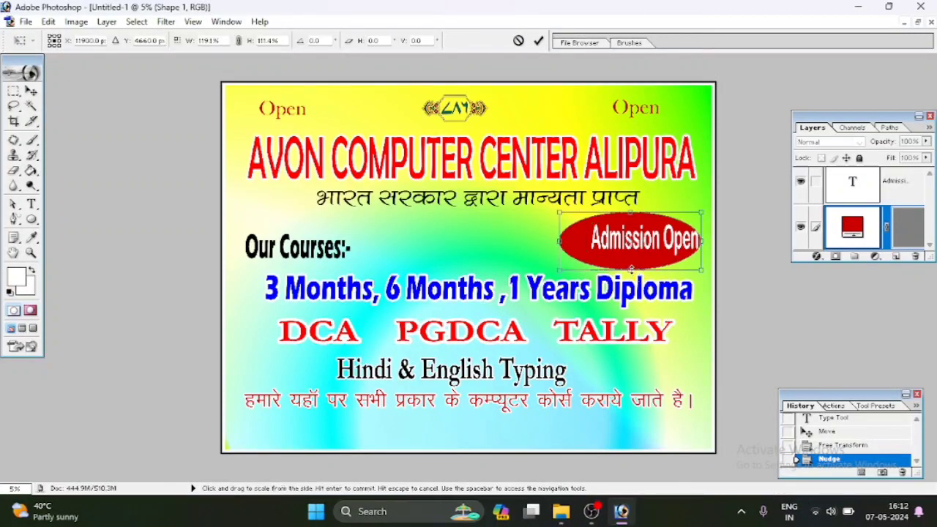
{"action": "left_click", "coordinate": [538, 41]}
{"action": "right_click", "coordinate": [623, 249]}
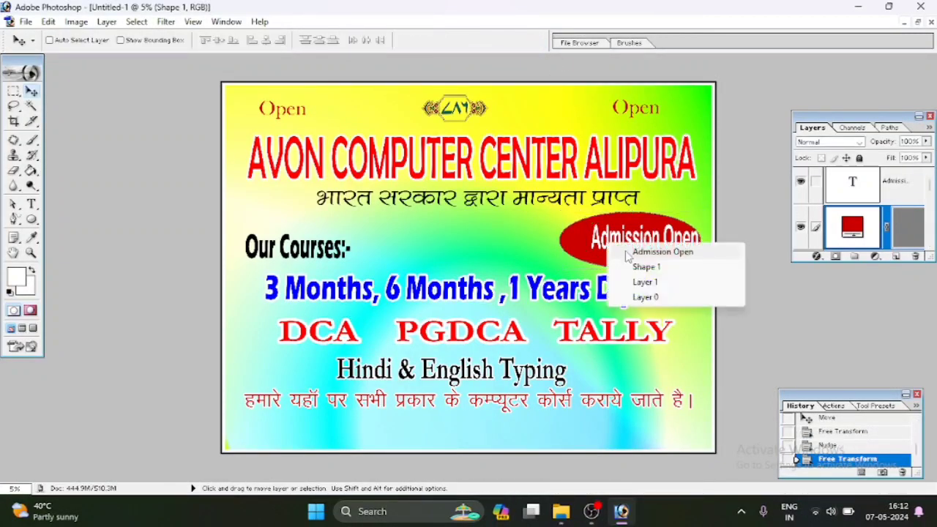
{"action": "left_click", "coordinate": [627, 255]}
{"action": "left_click_drag", "start_coordinate": [629, 241], "coordinate": [621, 240]}
{"action": "key", "text": "ctrl+t"}
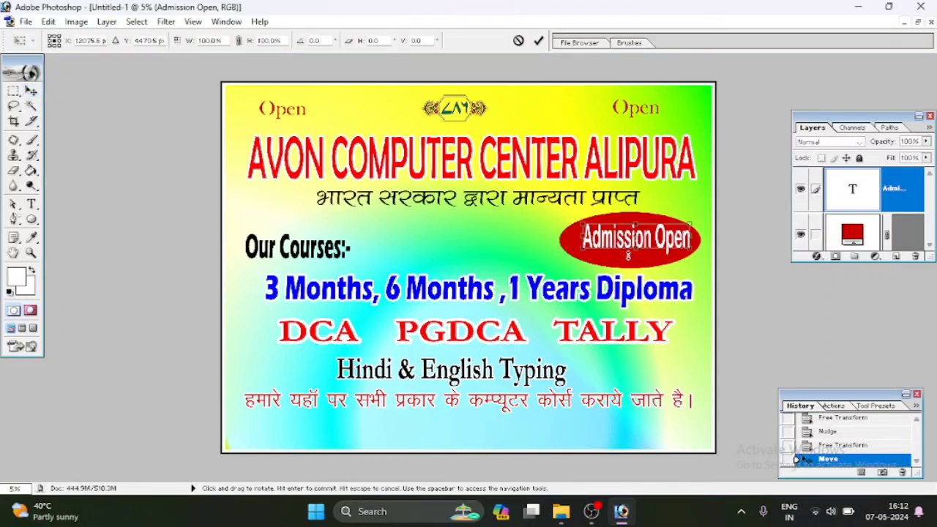
{"action": "key", "text": "Return"}
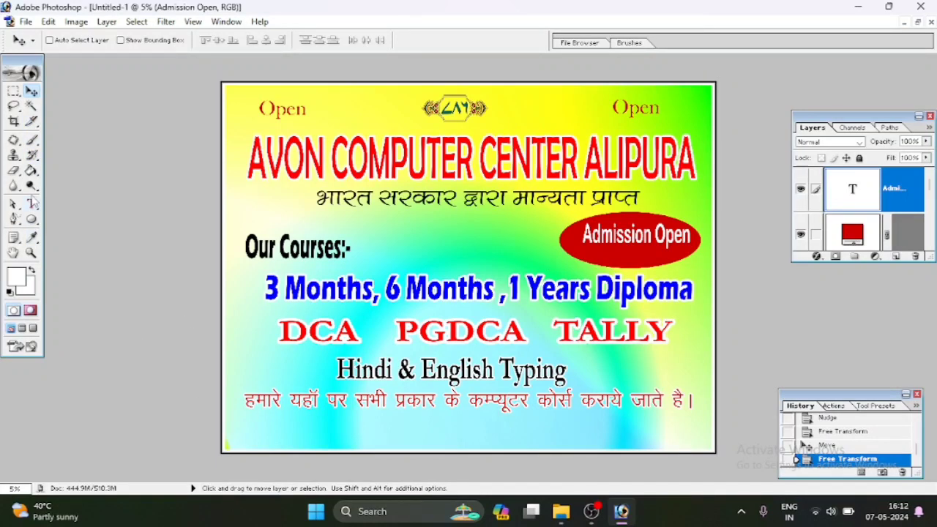
Draw a solid red rectangle across the bottom of the poster.
{"action": "left_click_drag", "start_coordinate": [31, 222], "coordinate": [62, 218]}
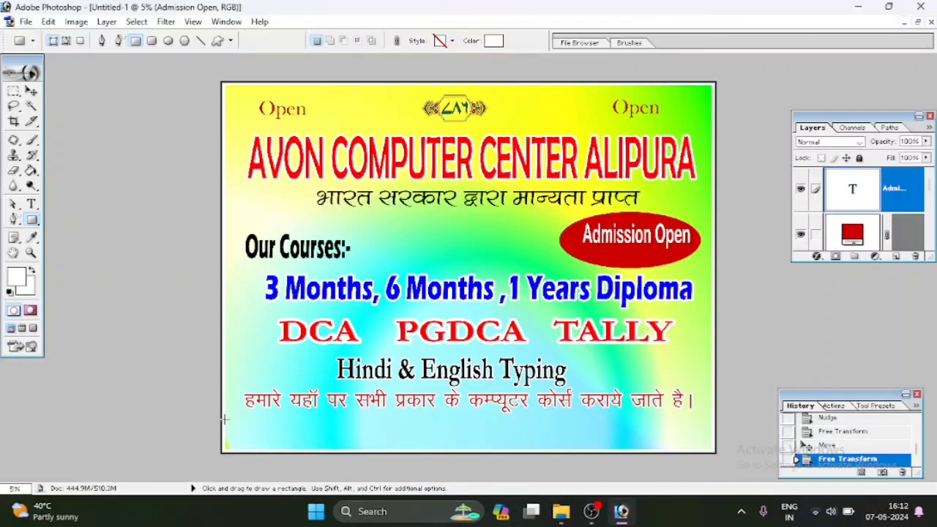
{"action": "left_click_drag", "start_coordinate": [270, 451], "coordinate": [478, 454]}
{"action": "left_click_drag", "start_coordinate": [541, 438], "coordinate": [693, 454]}
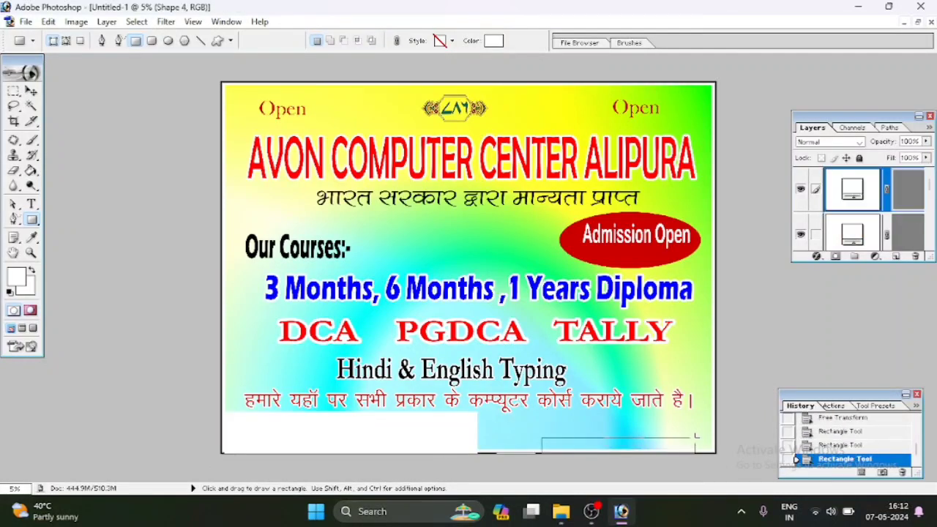
{"action": "left_click", "coordinate": [829, 445]}
{"action": "left_click", "coordinate": [829, 422]}
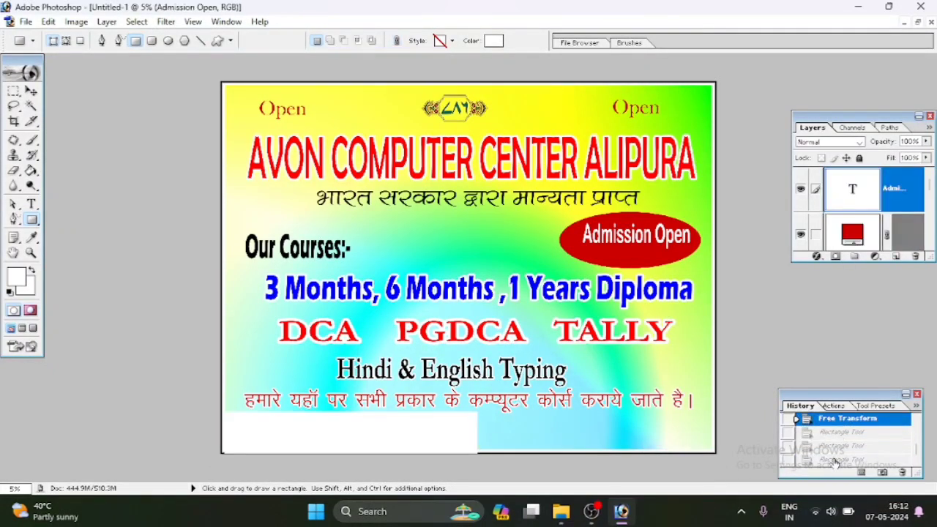
{"action": "left_click", "coordinate": [16, 276]}
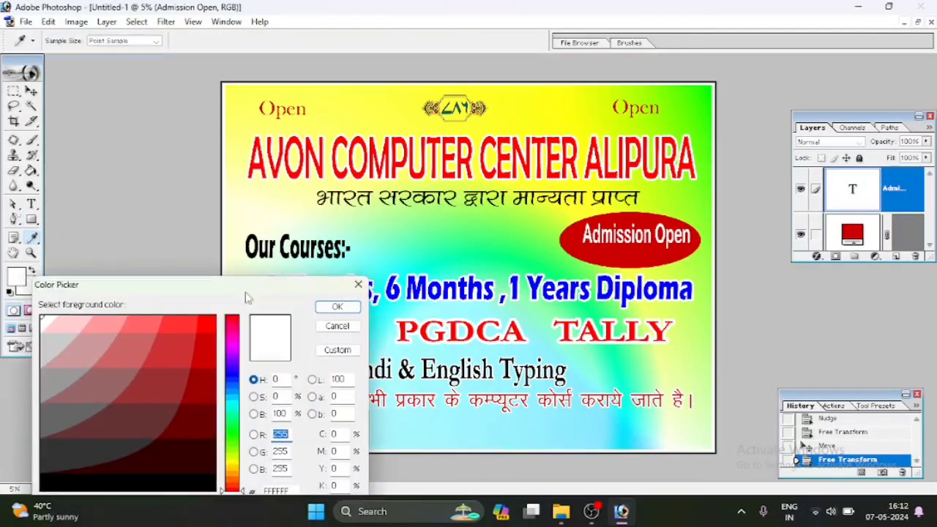
{"action": "left_click", "coordinate": [213, 317]}
{"action": "left_click", "coordinate": [347, 309]}
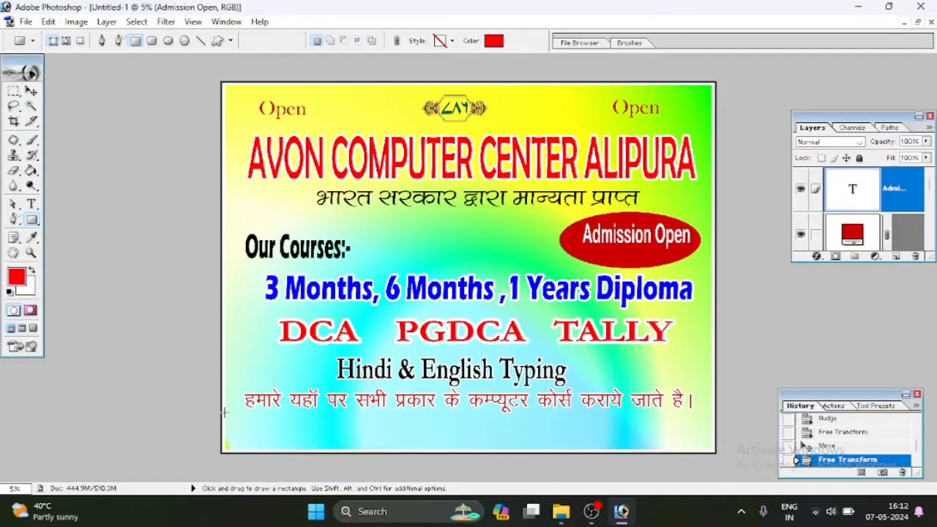
{"action": "left_click_drag", "start_coordinate": [225, 412], "coordinate": [711, 449]}
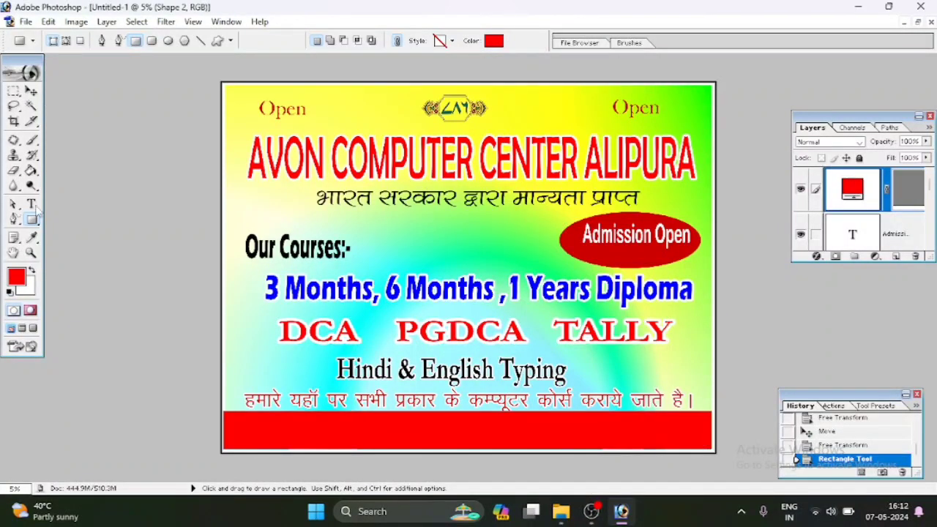
Type the Hindi address line in Kruti Dev 500 beneath DCA PGDCA TALLY.
{"action": "left_click_drag", "start_coordinate": [37, 211], "coordinate": [136, 201]}
{"action": "left_click", "coordinate": [286, 361]}
{"action": "type", "text": "e"}
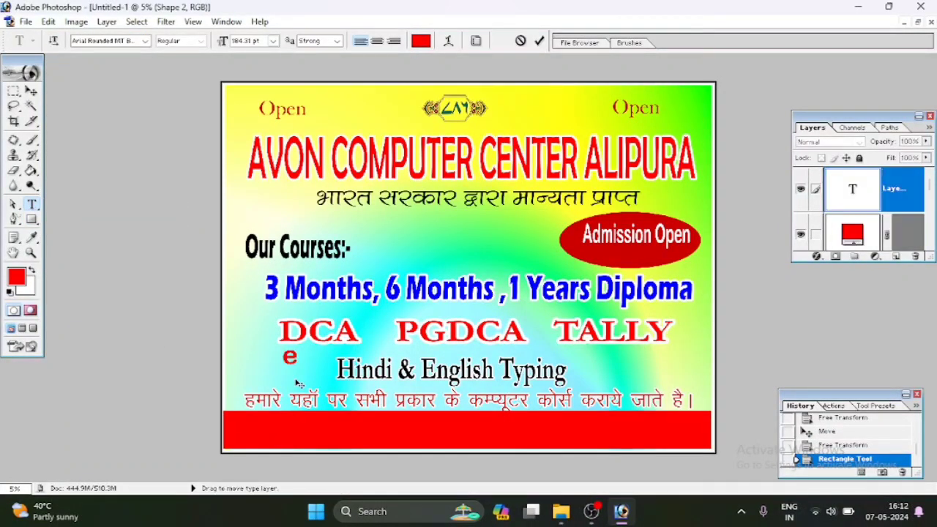
{"action": "left_click", "coordinate": [145, 41]}
{"action": "left_click_drag", "start_coordinate": [187, 62], "coordinate": [188, 197]}
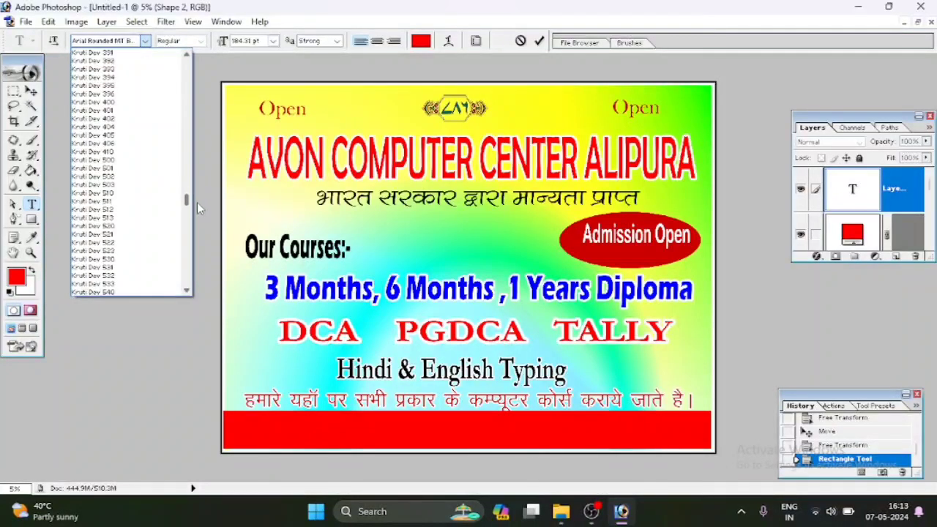
{"action": "left_click", "coordinate": [146, 160]}
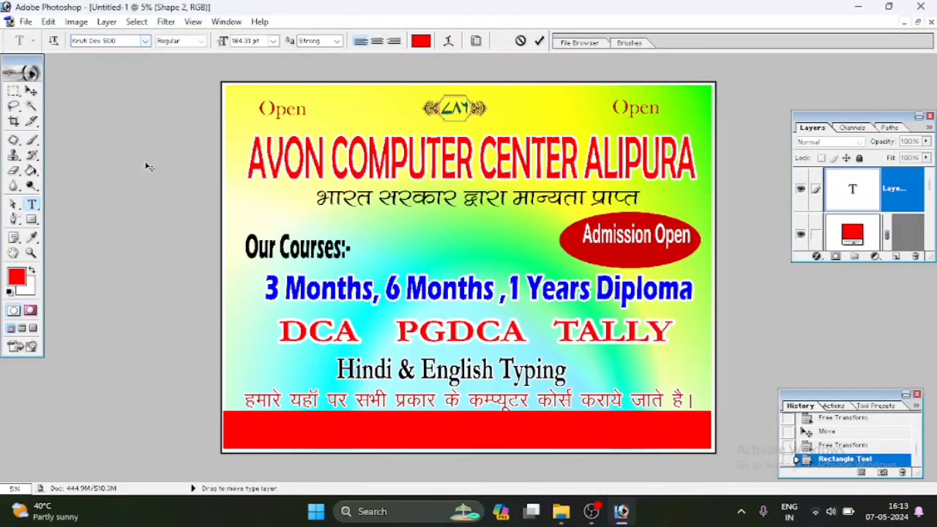
{"action": "key", "text": "BackSpace"}
{"action": "type", "text": "ie"}
{"action": "key", "text": "BackSpace"}
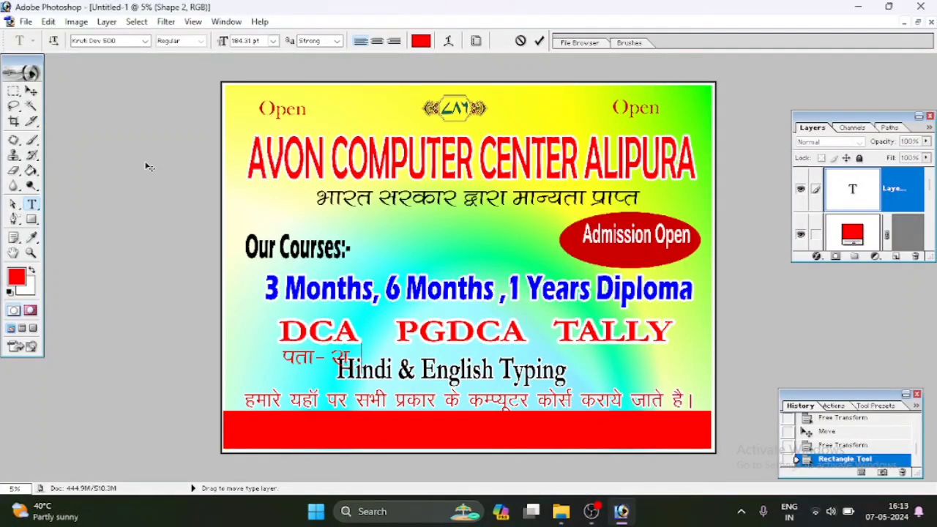
{"action": "type", "text": "ek"}
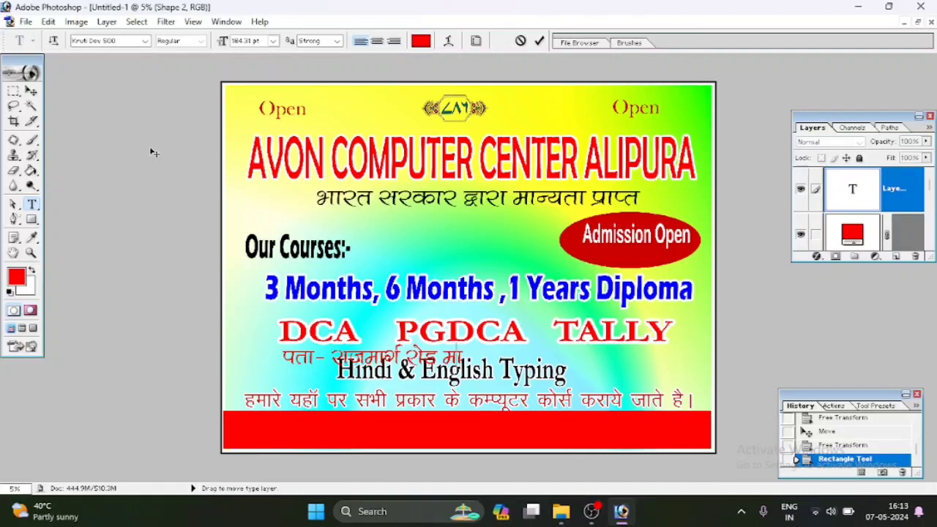
{"action": "key", "text": "BackSpace"}
{"action": "key", "text": "BackSpace"}
{"action": "type", "text": "rkc ds"}
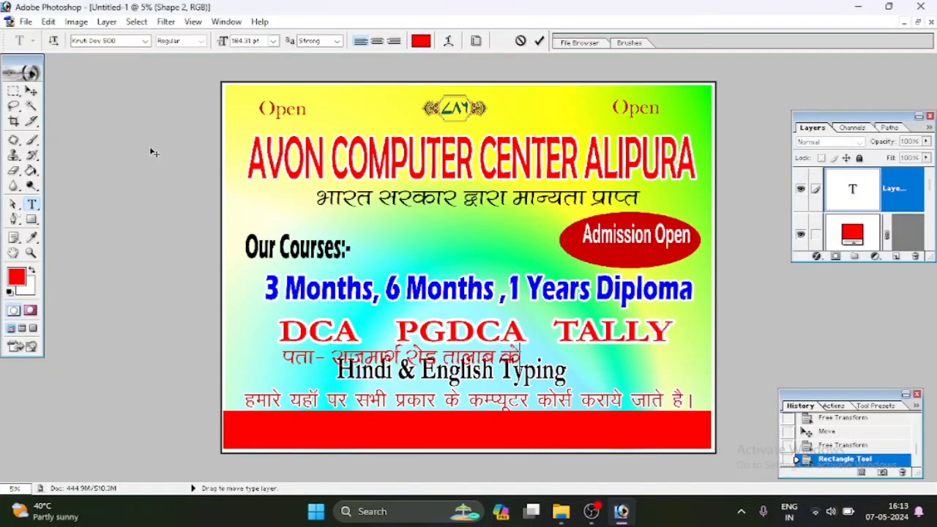
{"action": "type", "text": " lke"}
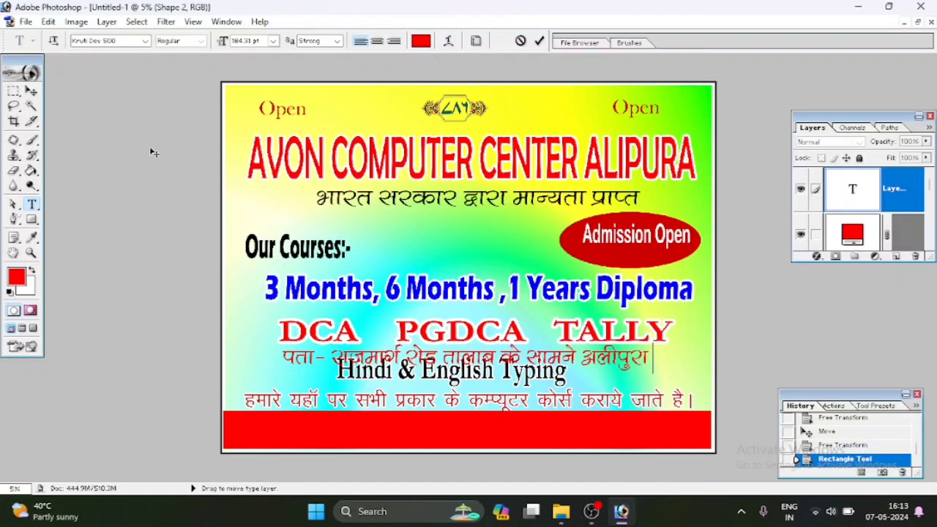
{"action": "left_click", "coordinate": [539, 41]}
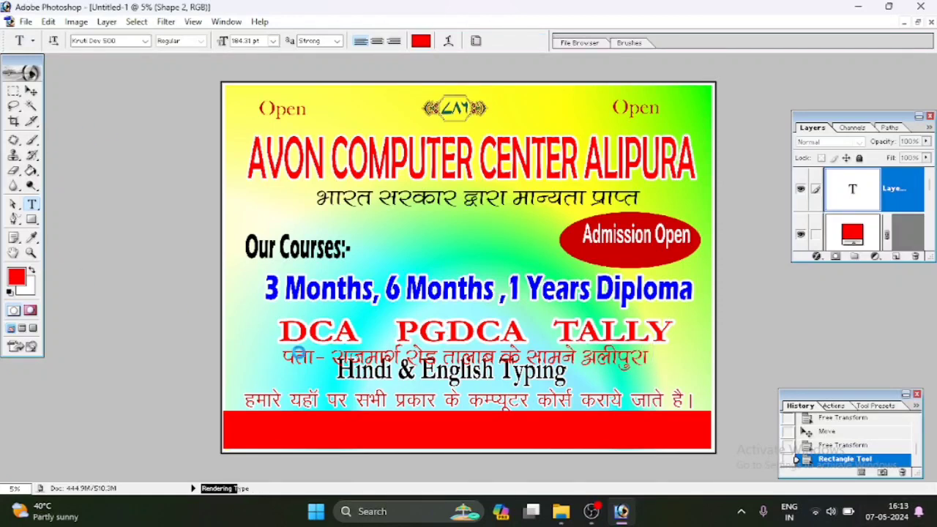
Turn the Hindi address text white and move it onto the red strip.
{"action": "left_click_drag", "start_coordinate": [283, 356], "coordinate": [654, 392]}
{"action": "left_click", "coordinate": [420, 40]}
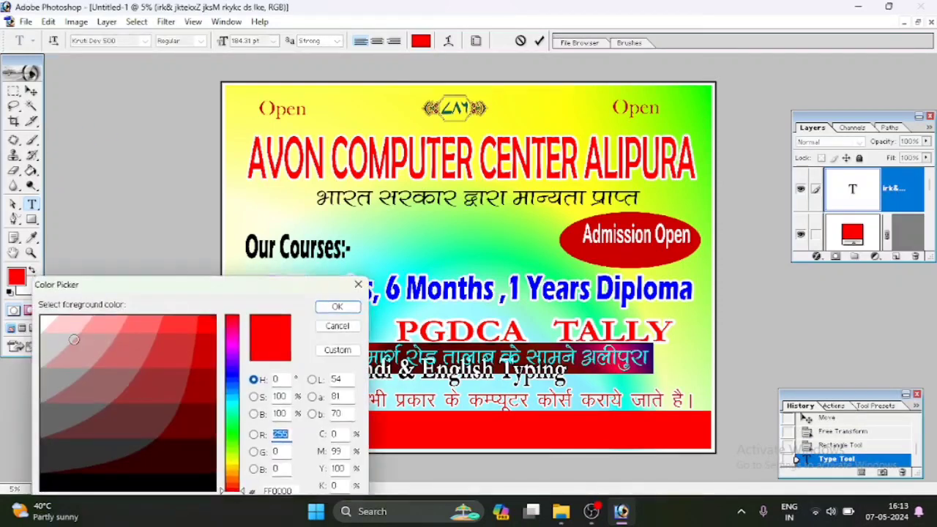
{"action": "left_click", "coordinate": [337, 307]}
{"action": "left_click", "coordinate": [31, 90]}
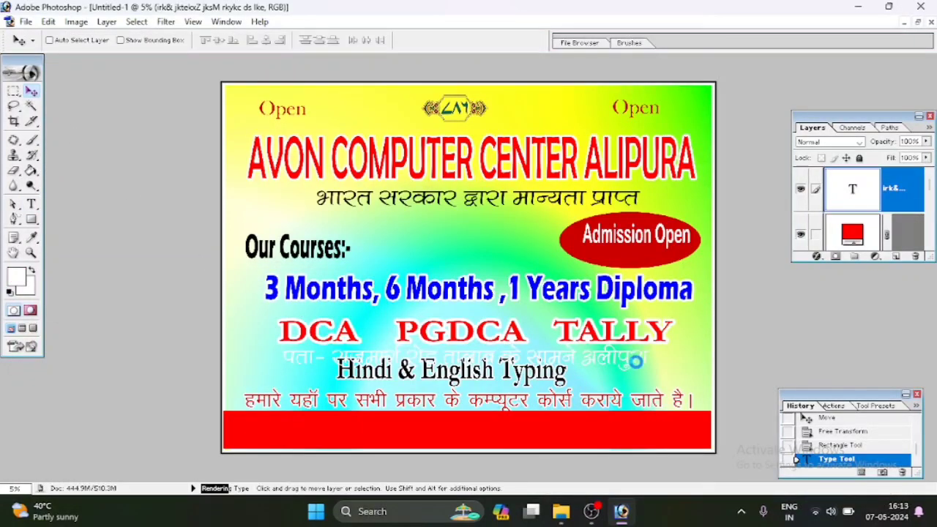
{"action": "mouse_move", "coordinate": [639, 366]}
{"action": "left_mouse_down"}
{"action": "mouse_move", "coordinate": [644, 429]}
{"action": "mouse_move", "coordinate": [705, 431]}
{"action": "left_mouse_up"}
Scale the address text up so it spans most of the red strip.
{"action": "key", "text": "ctrl+t"}
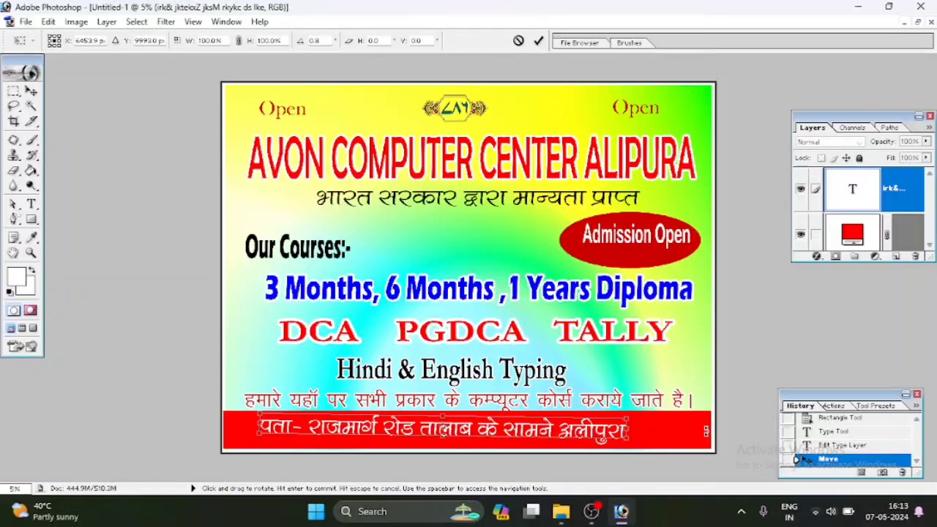
{"action": "left_click_drag", "start_coordinate": [627, 431], "coordinate": [688, 429]}
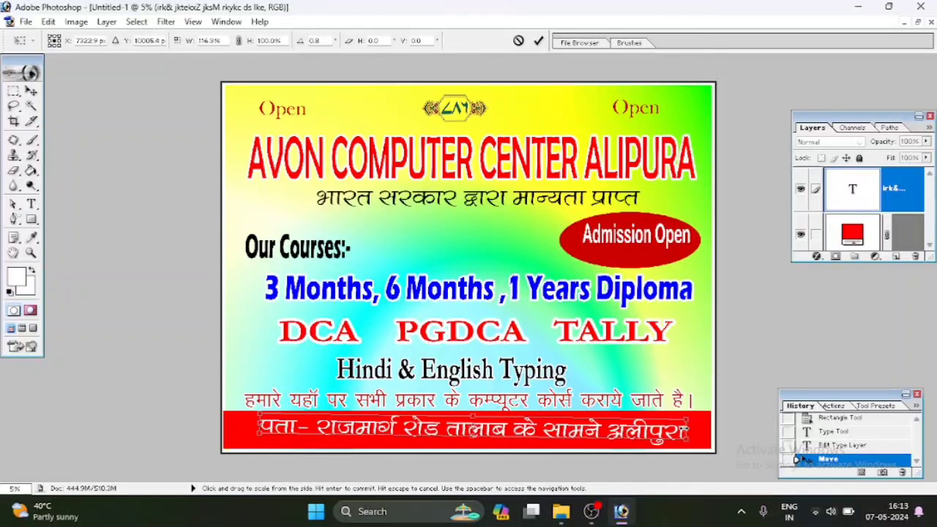
{"action": "key", "text": "ctrl+z"}
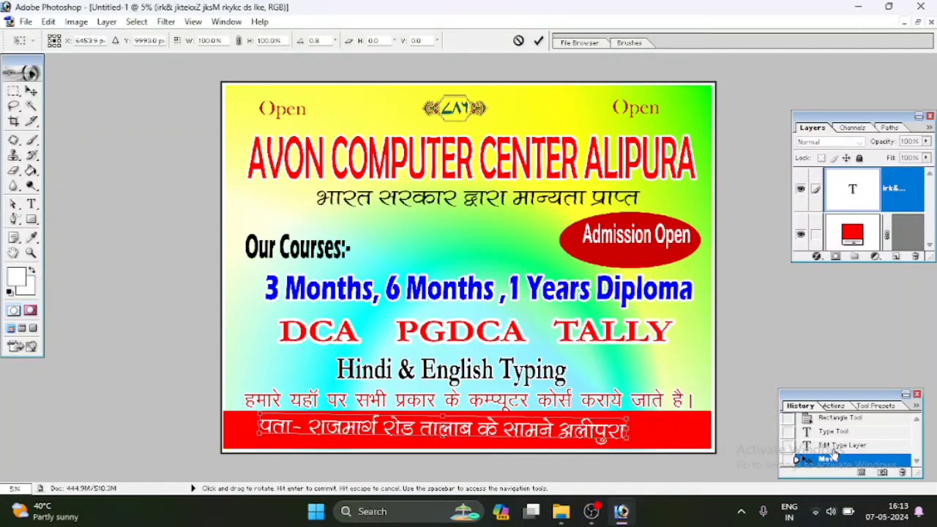
{"action": "key", "text": "ctrl+z"}
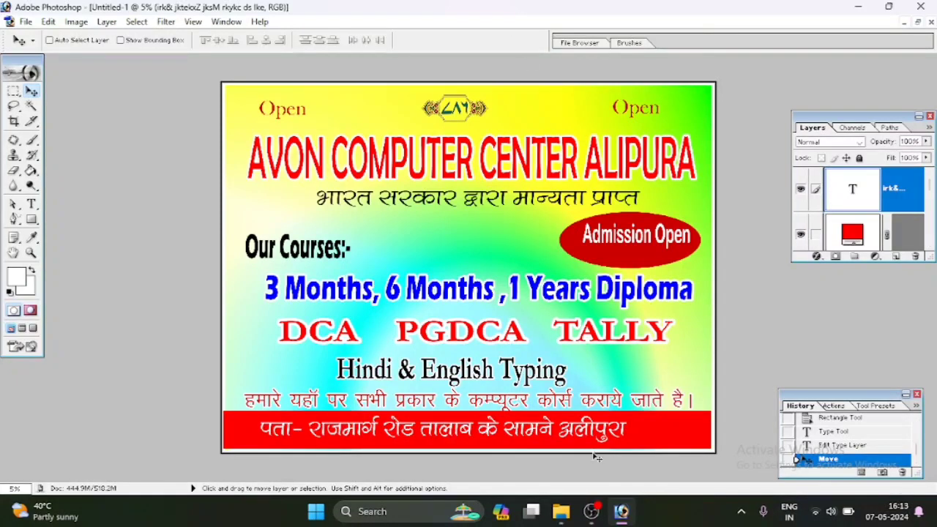
{"action": "left_click_drag", "start_coordinate": [629, 431], "coordinate": [704, 437]}
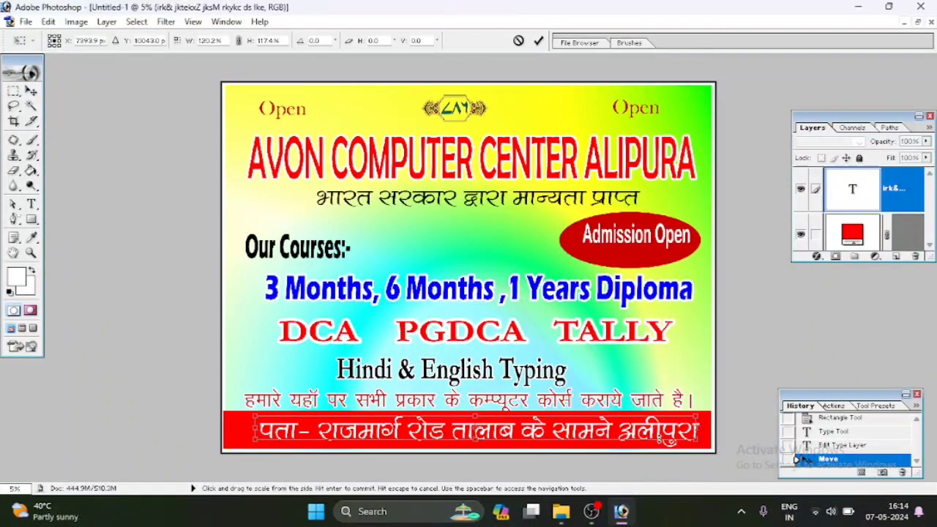
{"action": "mouse_move", "coordinate": [697, 433]}
{"action": "left_mouse_down"}
{"action": "mouse_move", "coordinate": [679, 434]}
{"action": "mouse_move", "coordinate": [701, 432]}
{"action": "left_mouse_up"}
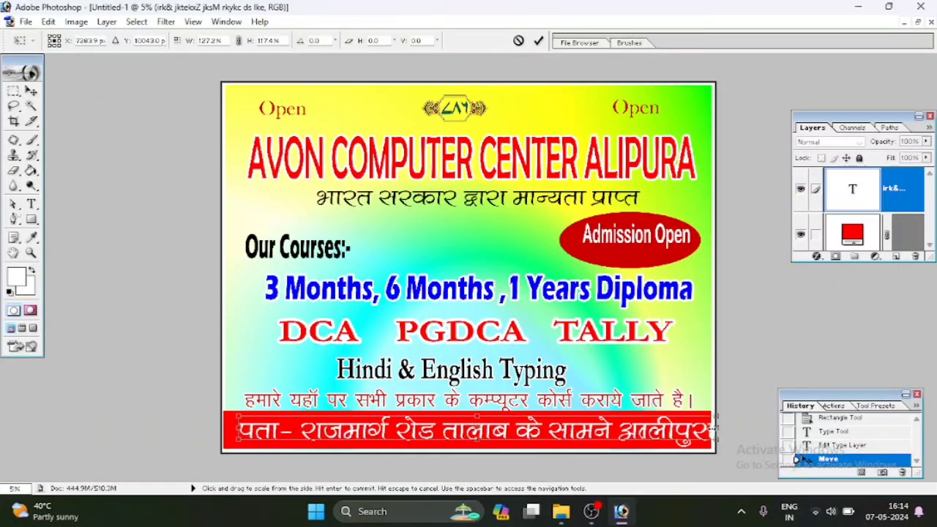
{"action": "left_click", "coordinate": [539, 40]}
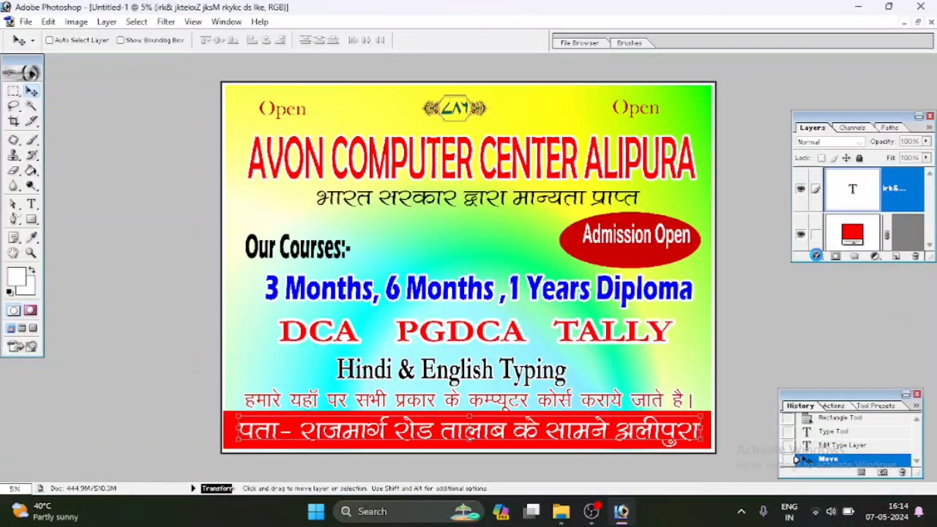
{"action": "left_click", "coordinate": [816, 256]}
Add a thicker white Stroke layer effect to the address text.
{"action": "left_click", "coordinate": [799, 443]}
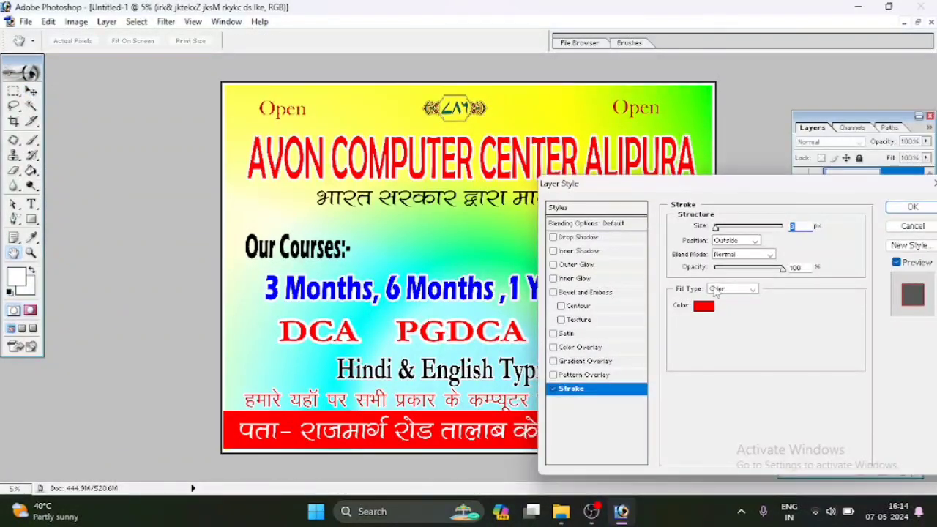
{"action": "left_click", "coordinate": [702, 306]}
{"action": "left_click", "coordinate": [43, 317]}
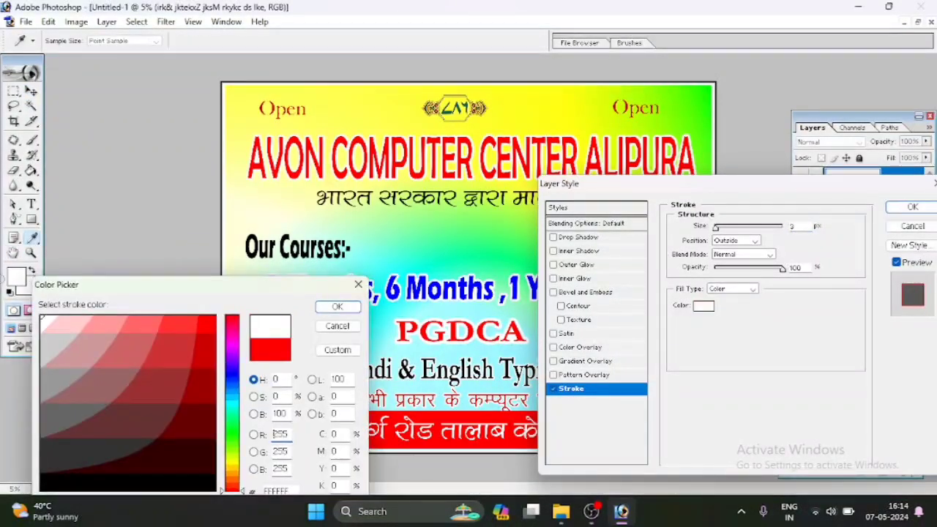
{"action": "left_click", "coordinate": [338, 316]}
{"action": "left_click_drag", "start_coordinate": [721, 229], "coordinate": [790, 225]}
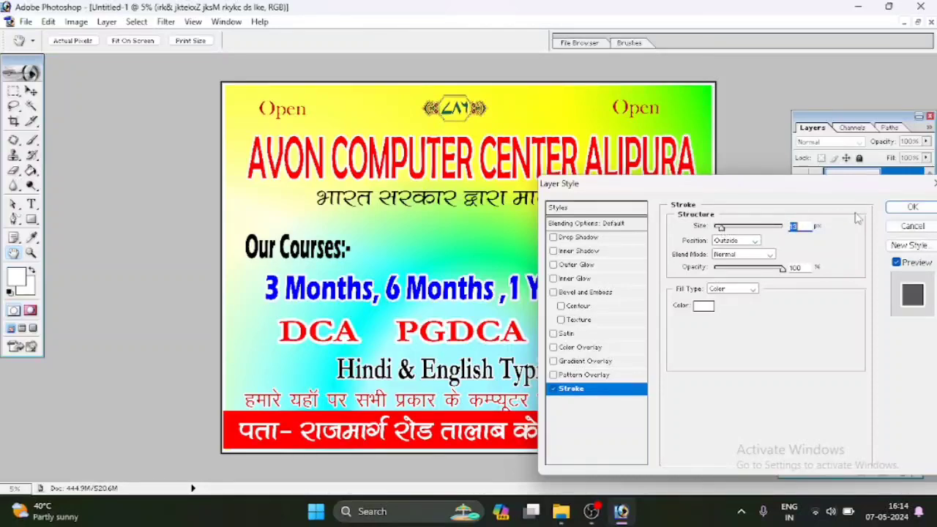
{"action": "left_click", "coordinate": [910, 208]}
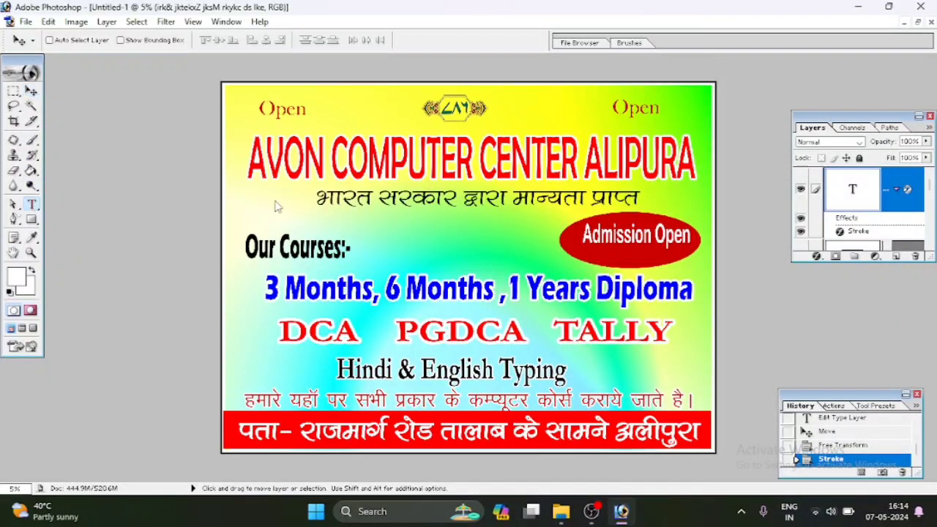
{"action": "left_click", "coordinate": [31, 205]}
Start a text line below the subtitle with a blue text colour.
{"action": "left_click", "coordinate": [268, 229]}
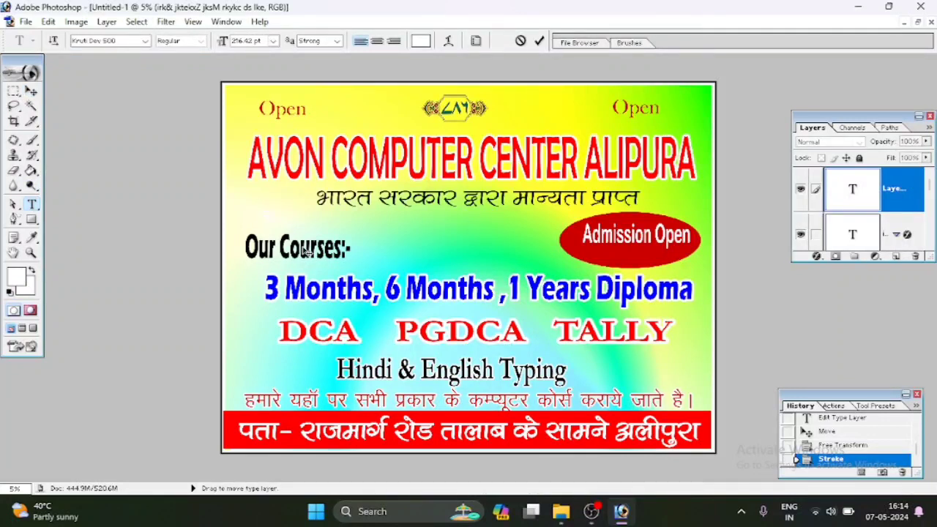
{"action": "key", "text": "ctrl+a"}
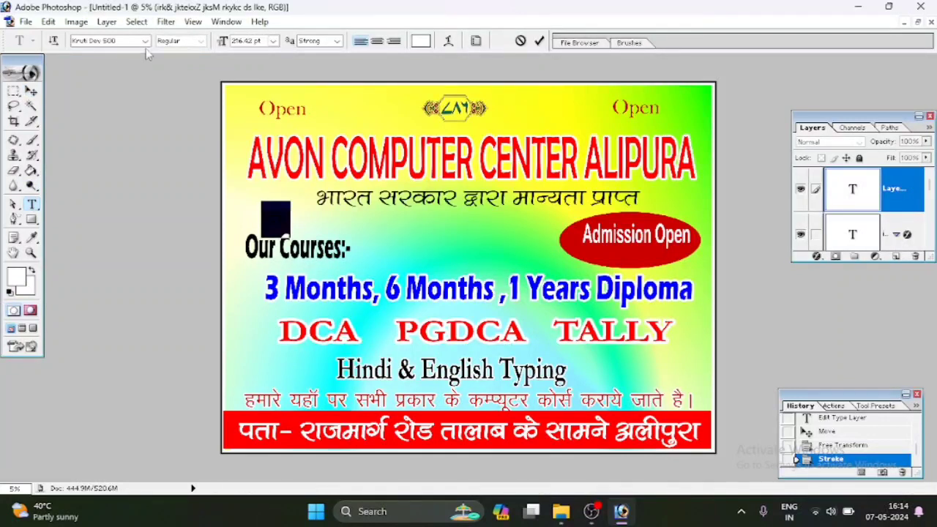
{"action": "left_click", "coordinate": [145, 41]}
{"action": "left_click_drag", "start_coordinate": [187, 60], "coordinate": [188, 86]}
{"action": "left_click", "coordinate": [95, 73]}
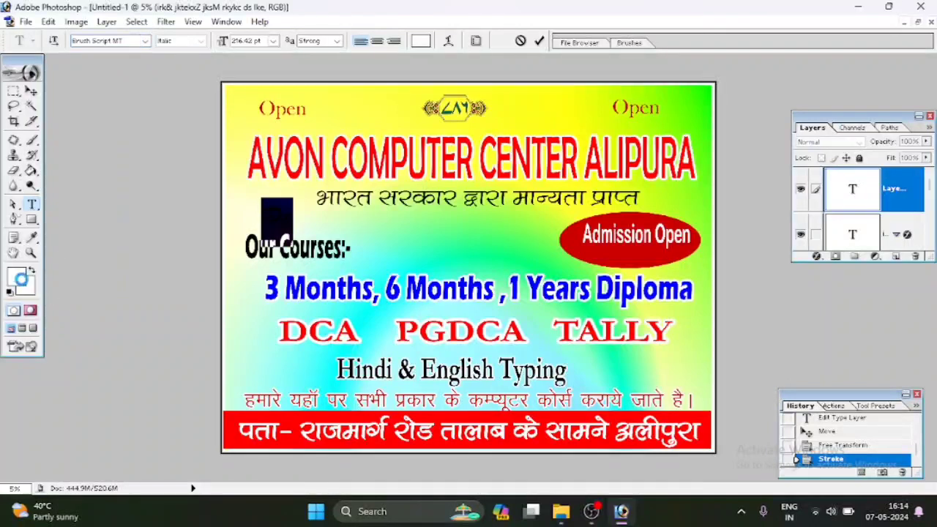
{"action": "left_click", "coordinate": [16, 276]}
{"action": "left_click", "coordinate": [67, 333]}
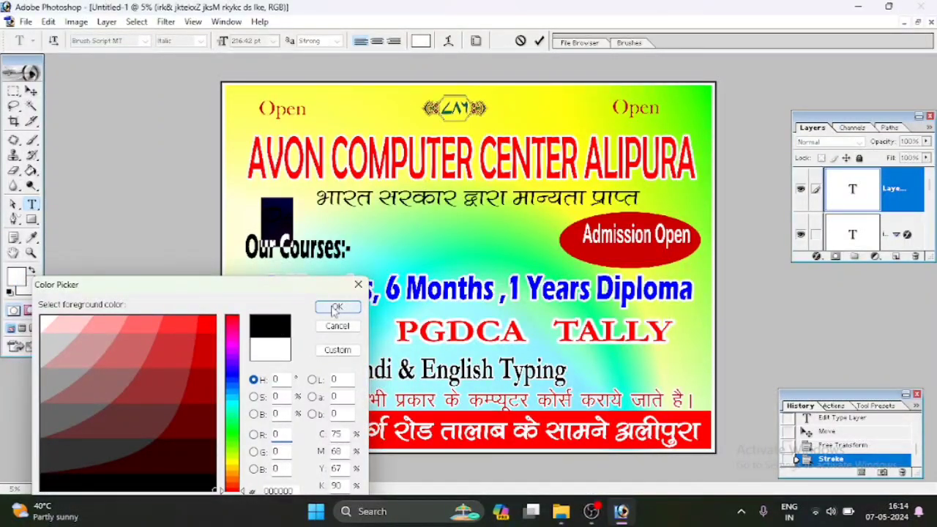
{"action": "left_click", "coordinate": [214, 317]}
{"action": "left_click", "coordinate": [220, 398]}
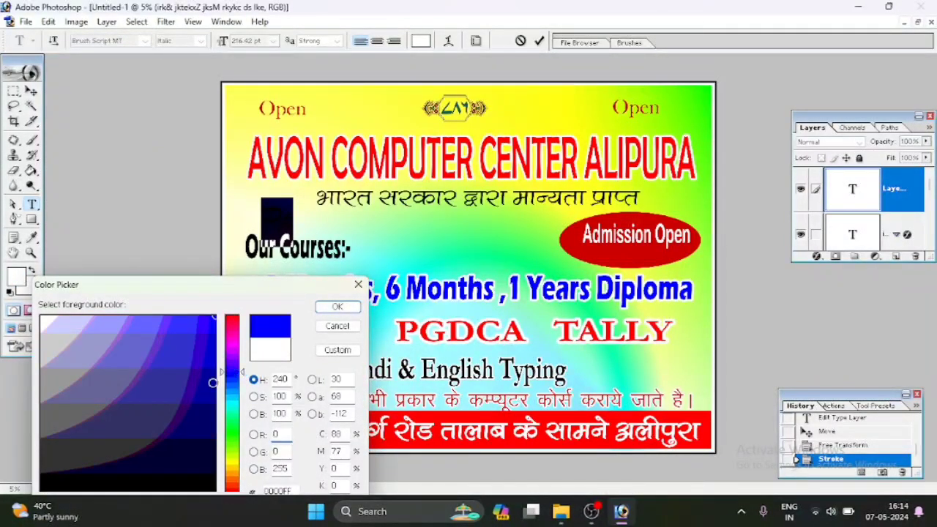
{"action": "left_click", "coordinate": [337, 307]}
Type 'Pro.' followed by the proprietor's name, set in Calisto MT.
{"action": "key", "text": "BackSpace"}
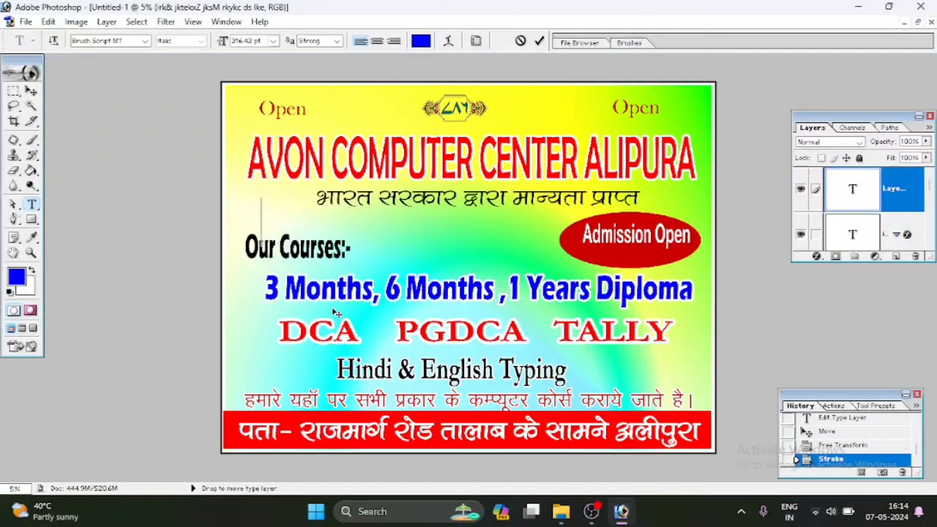
{"action": "type", "text": "Pro."}
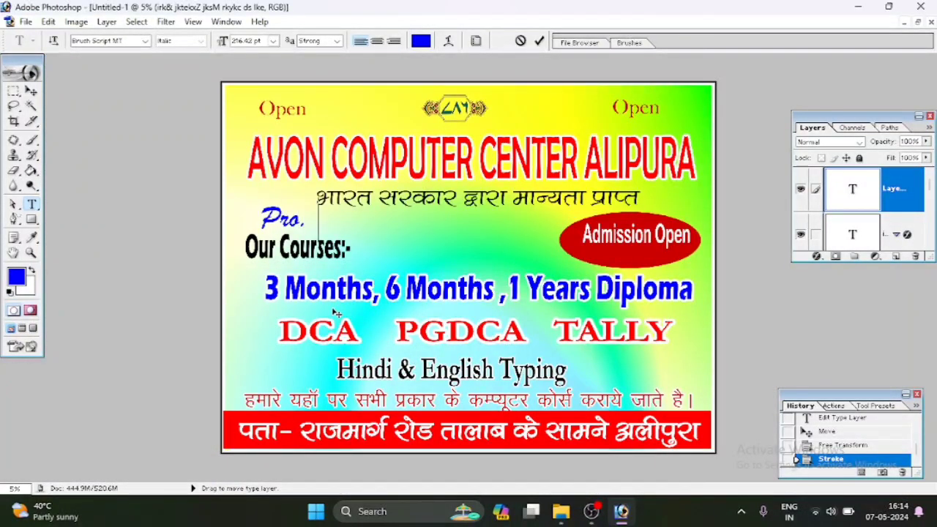
{"action": "type", "text": "Arbaj Mansuri"}
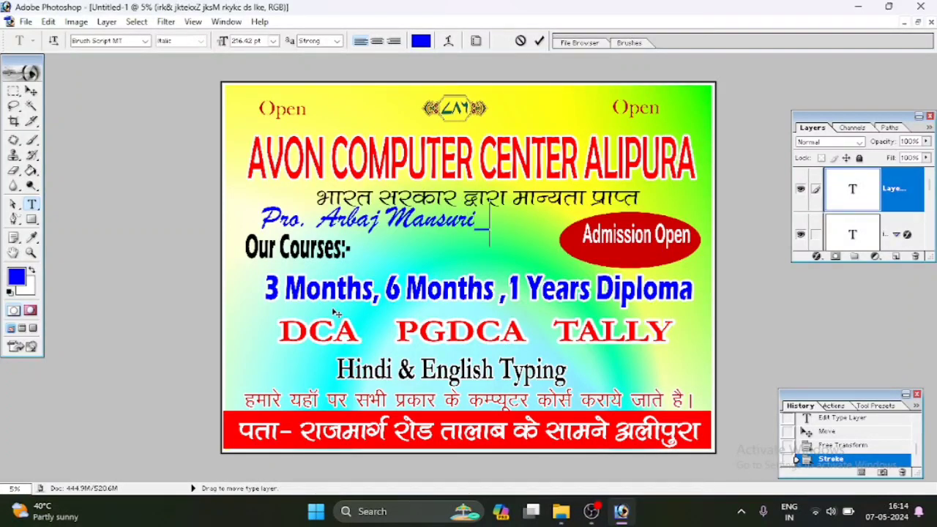
{"action": "type", "text": "-"}
{"action": "key", "text": "ctrl+a"}
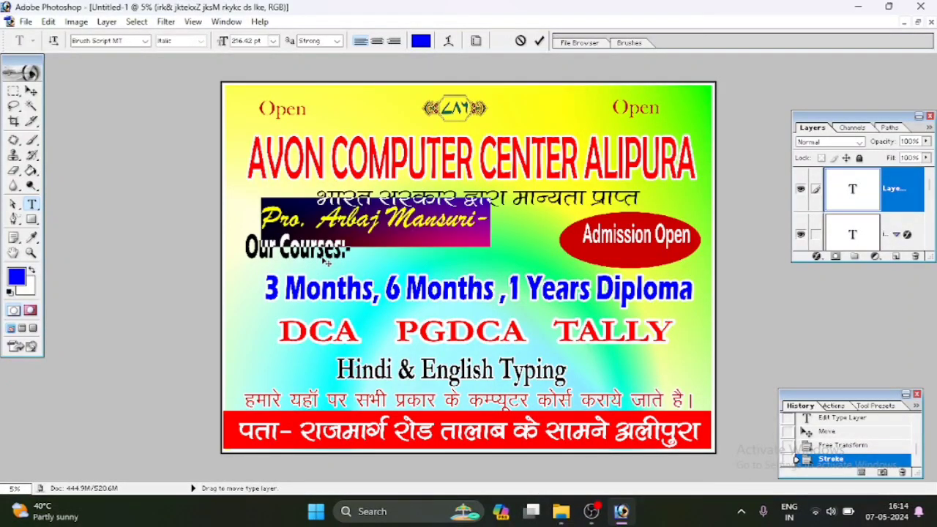
{"action": "left_click", "coordinate": [146, 41]}
{"action": "left_click", "coordinate": [136, 77]}
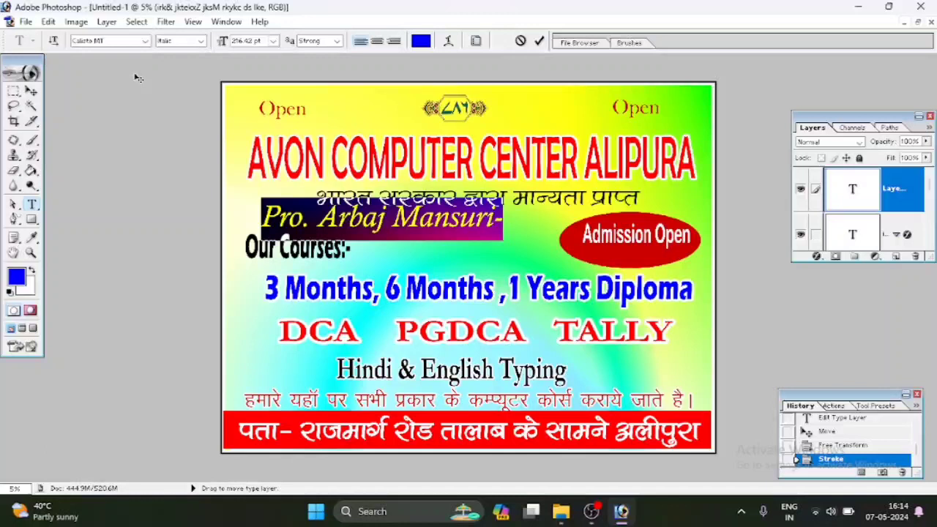
{"action": "left_click", "coordinate": [538, 41]}
Shrink the name line to about half its size.
{"action": "key", "text": "ctrl+t"}
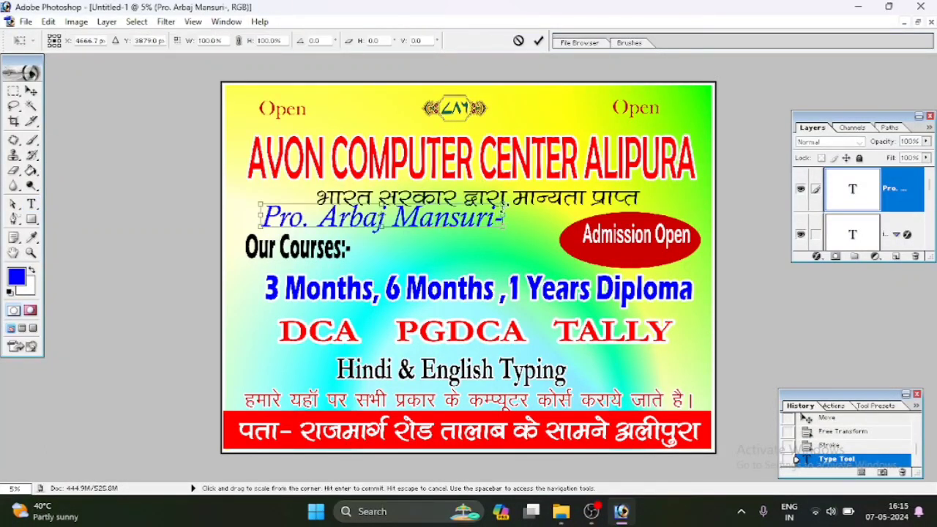
{"action": "left_click_drag", "start_coordinate": [485, 211], "coordinate": [387, 216]}
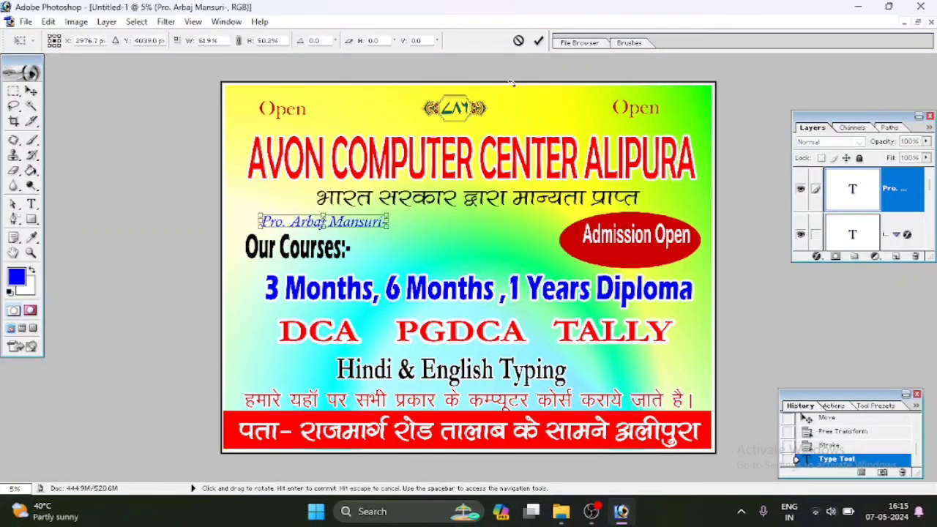
{"action": "left_click", "coordinate": [538, 42]}
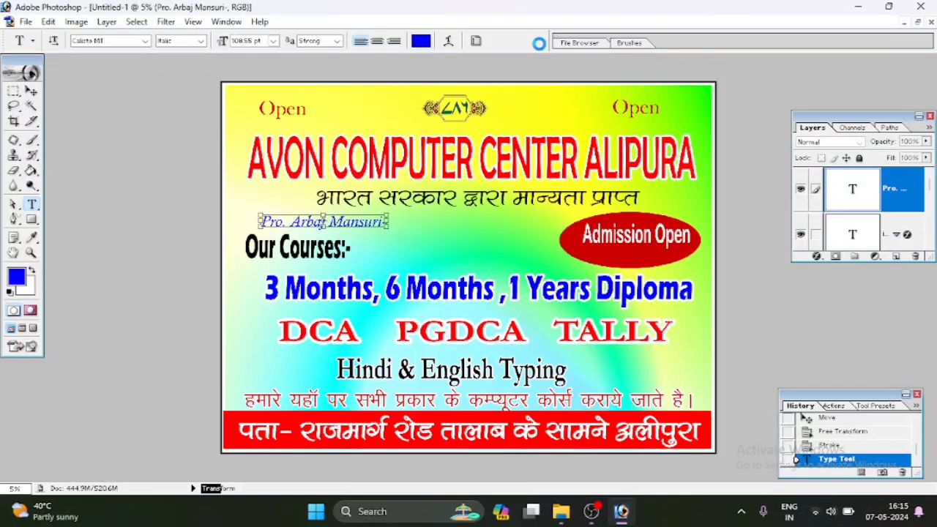
{"action": "left_click", "coordinate": [430, 223]}
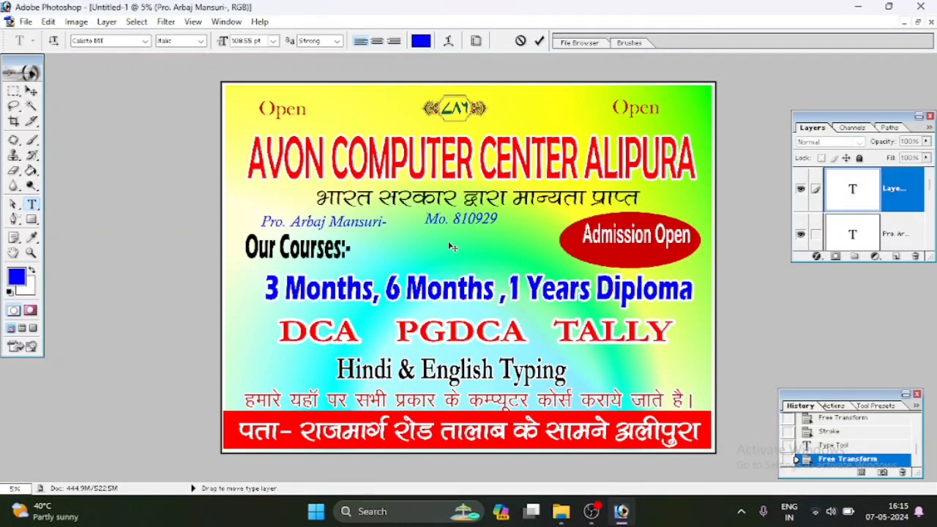
Enter the mobile number and position it beside the proprietor's name.
{"action": "type", "text": "6799"}
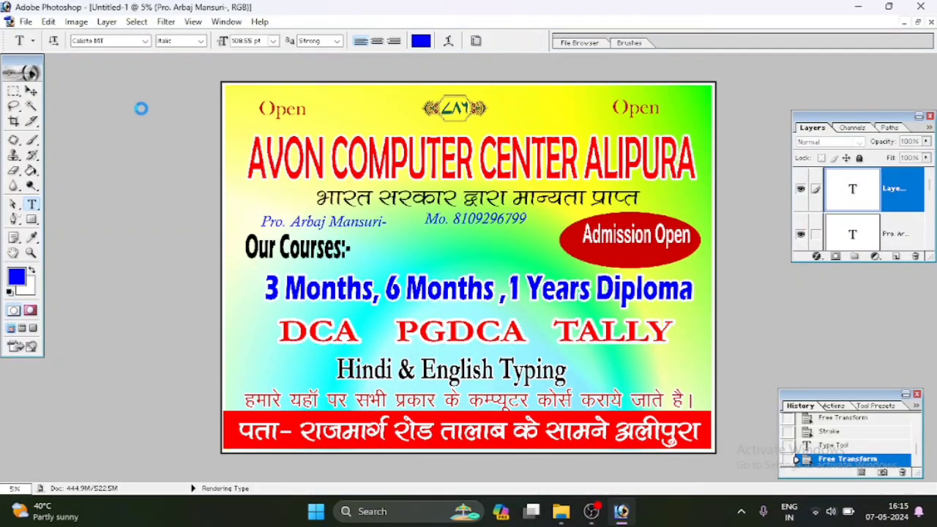
{"action": "left_click", "coordinate": [32, 91]}
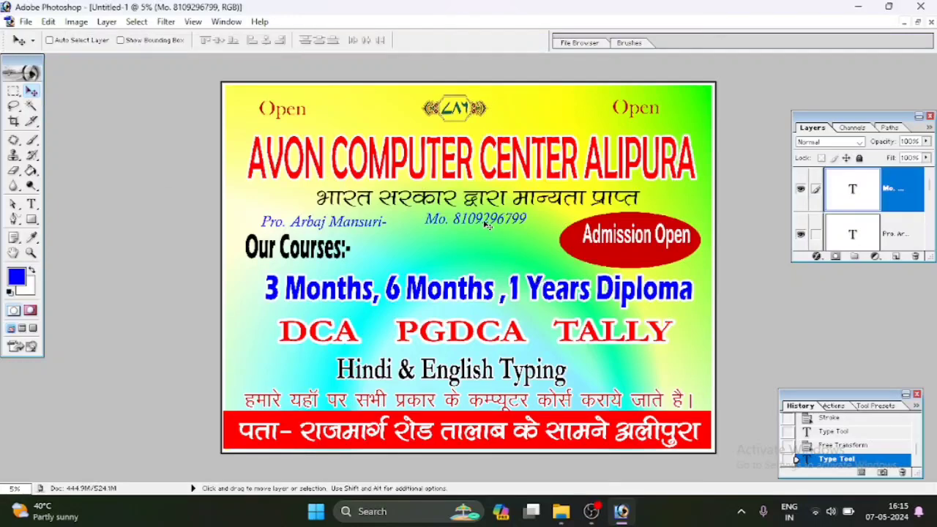
{"action": "left_click_drag", "start_coordinate": [488, 224], "coordinate": [507, 229]}
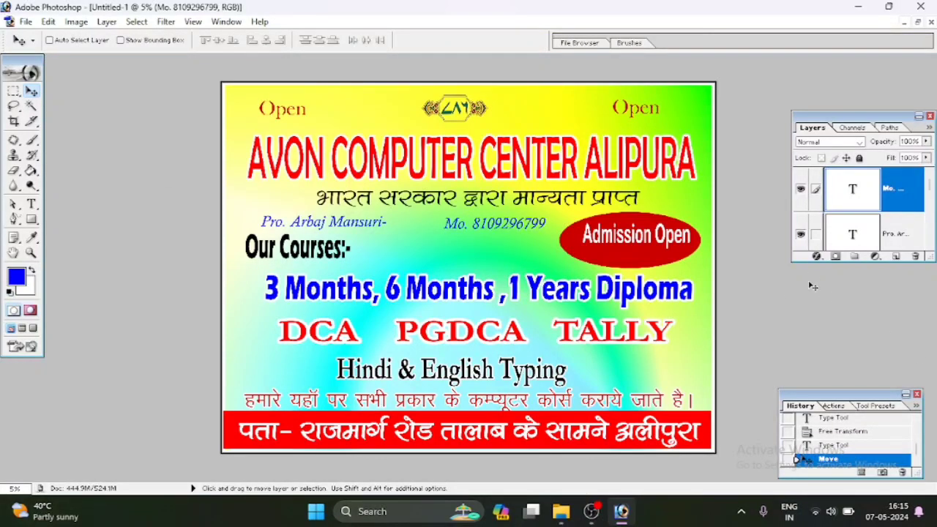
{"action": "scroll", "coordinate": [538, 382], "scroll_direction": "down", "scroll_amount": 1}
{"action": "scroll", "coordinate": [537, 382], "scroll_direction": "up", "scroll_amount": 3}
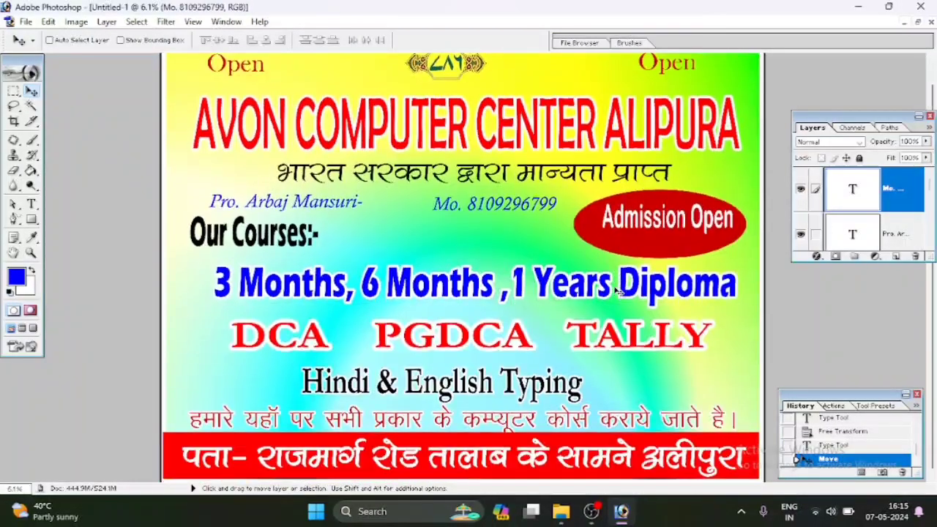
Open Save As for the poster with Desktop as the location.
{"action": "left_click", "coordinate": [26, 22]}
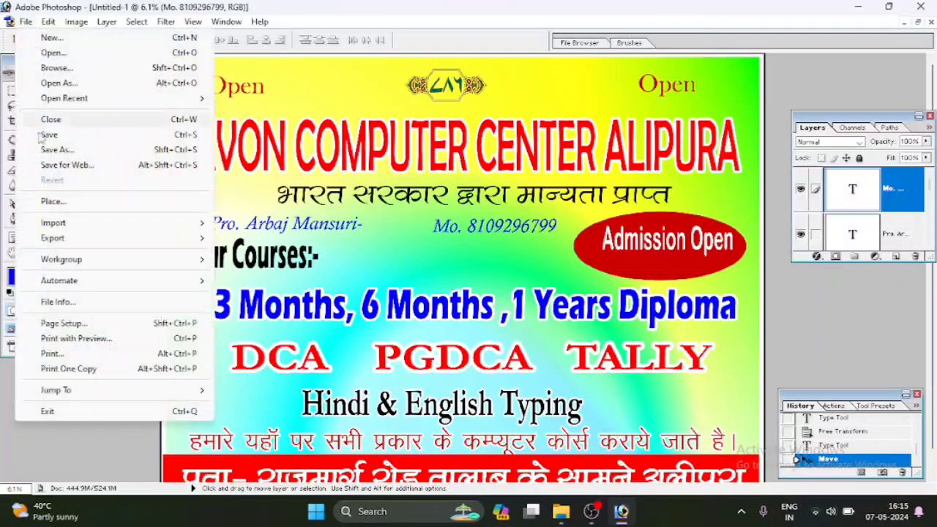
{"action": "left_click", "coordinate": [87, 150]}
{"action": "left_click", "coordinate": [304, 136]}
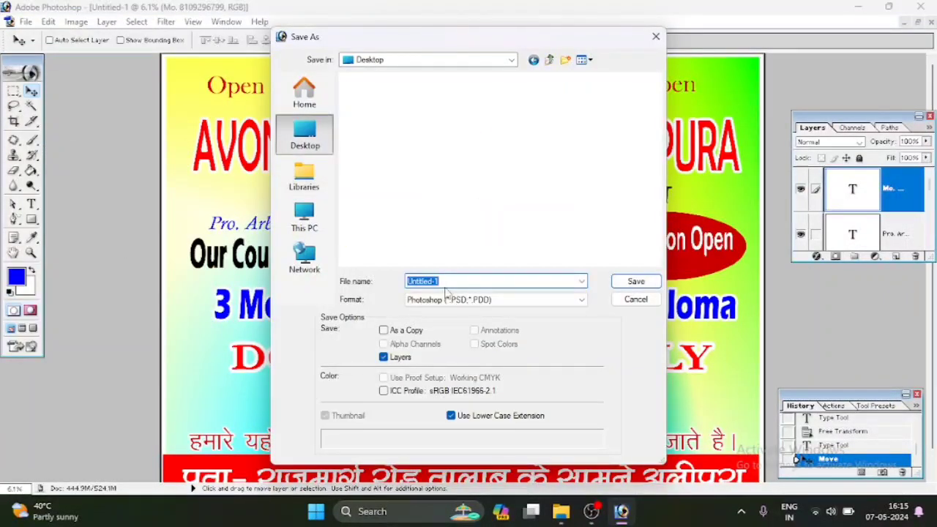